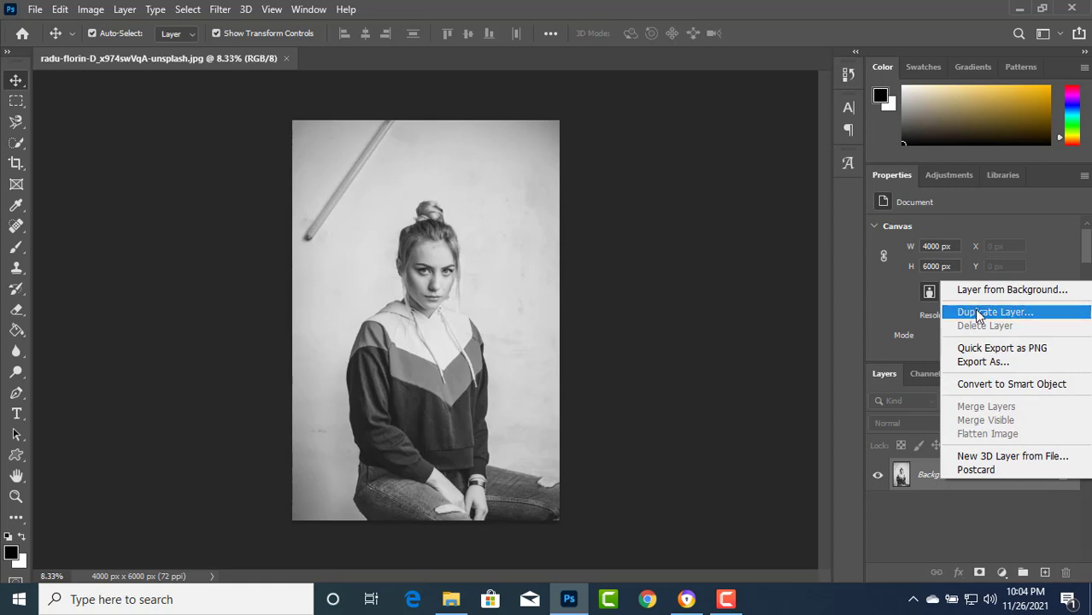
Duplicate the Background layer and hide the original Background layer.
left_click(983, 312)
left_click(677, 155)
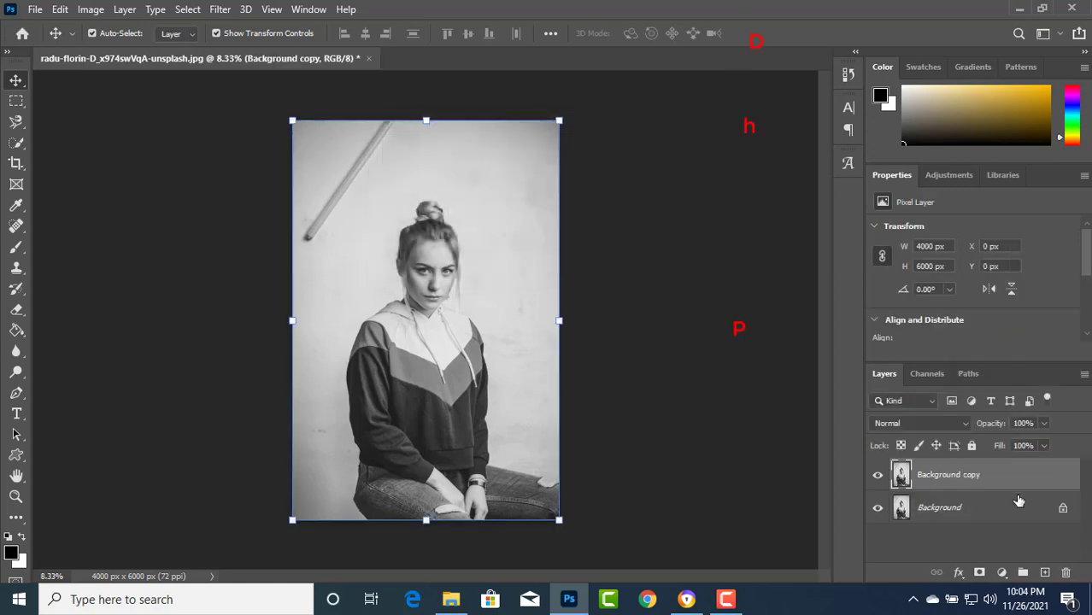
key("ctrl+plus")
key("ctrl+plus")
key("ctrl+plus")
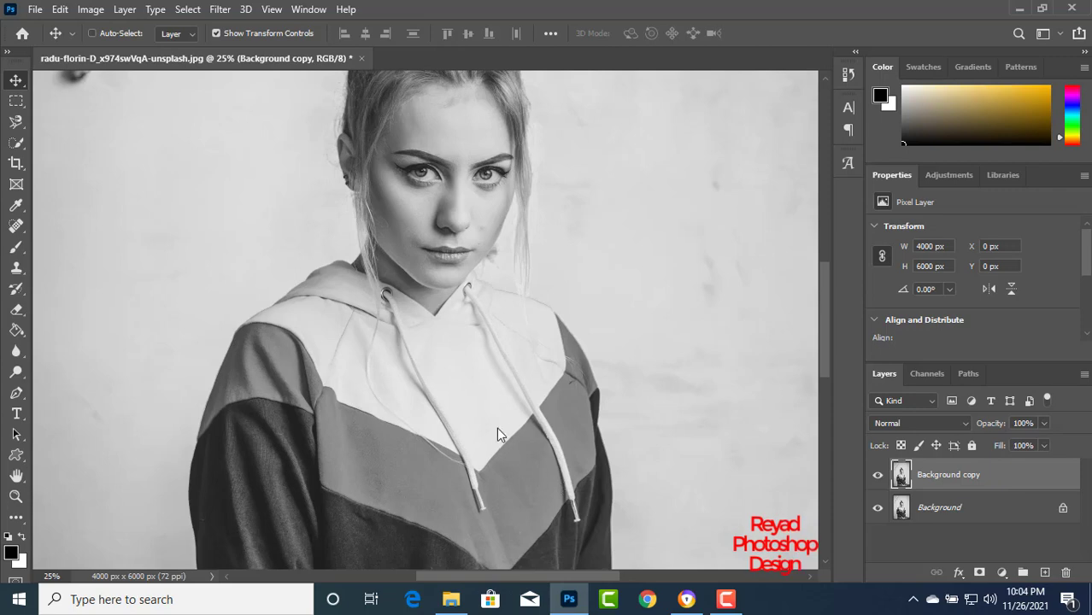
key("ctrl")
left_click(879, 511)
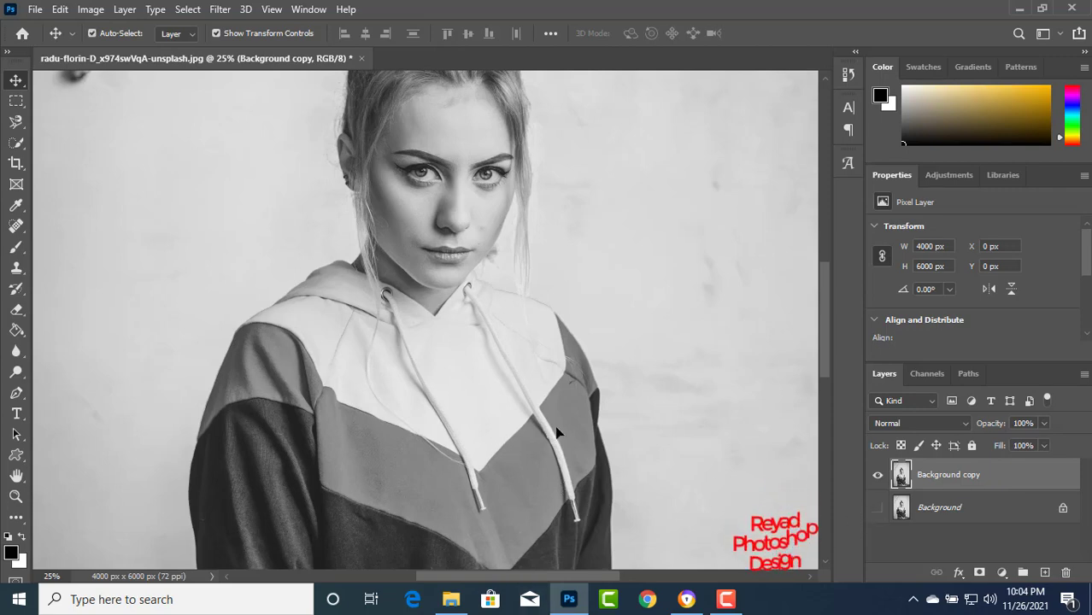
left_click_drag(489, 498, 484, 404)
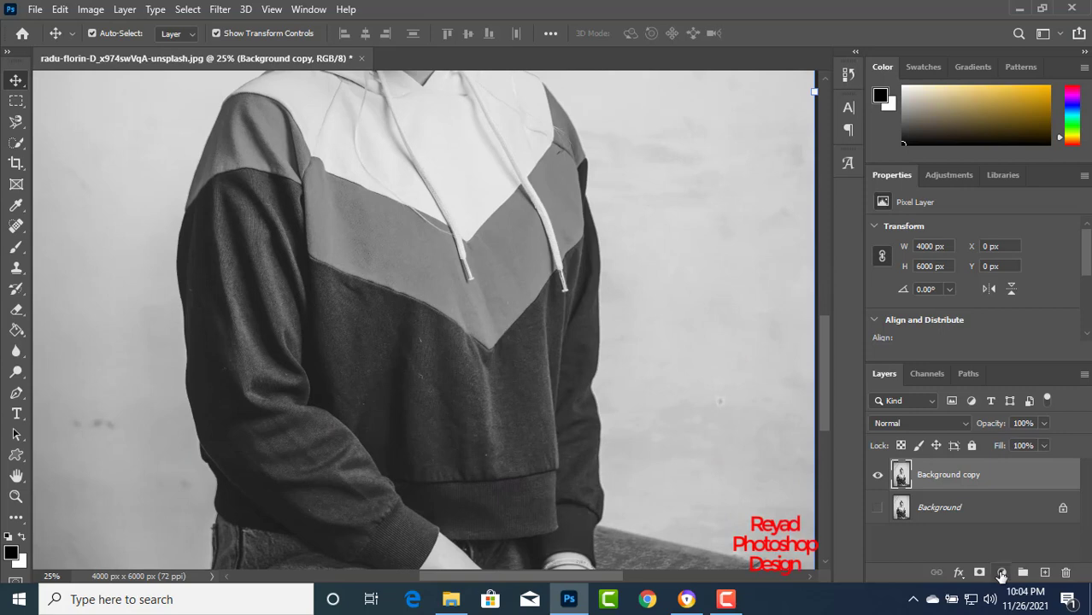
Add a Solid Color fill layer with the colour 1a2d3e above the Background copy.
left_click(1001, 573)
left_click(982, 288)
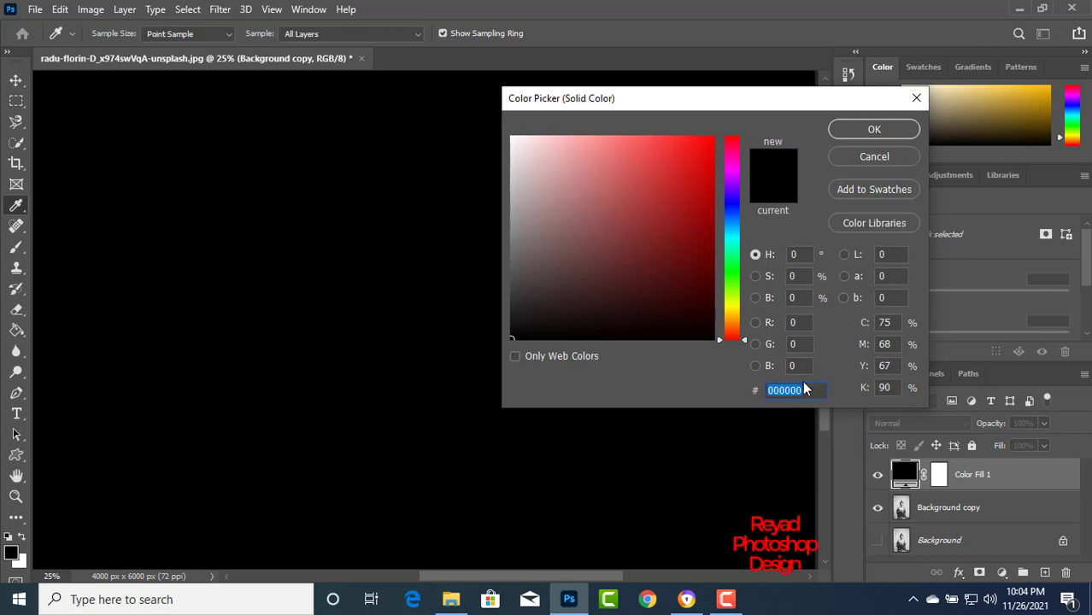
type("1a")
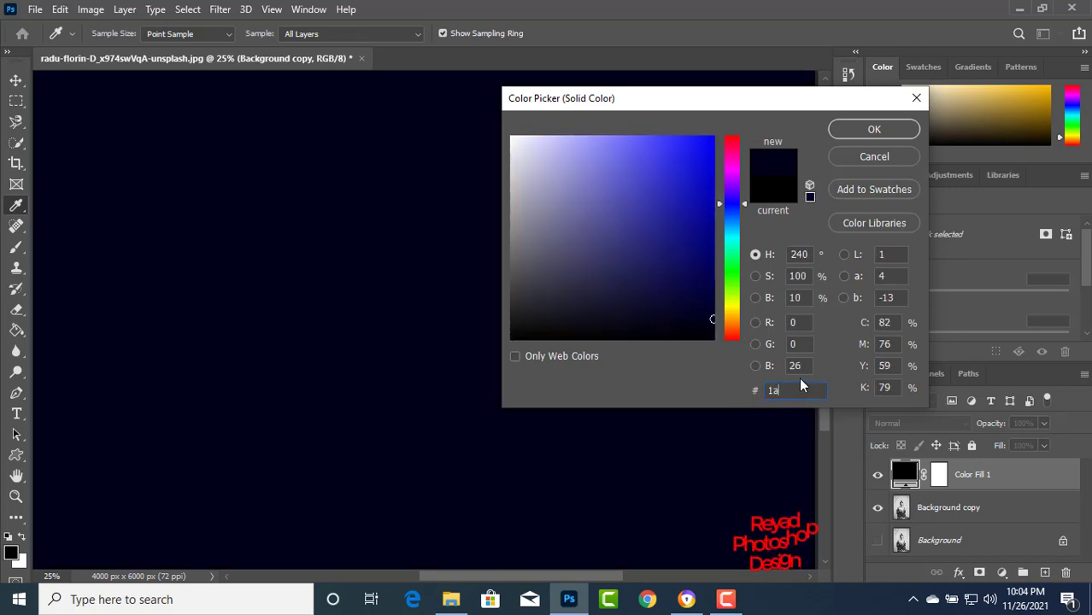
type("2")
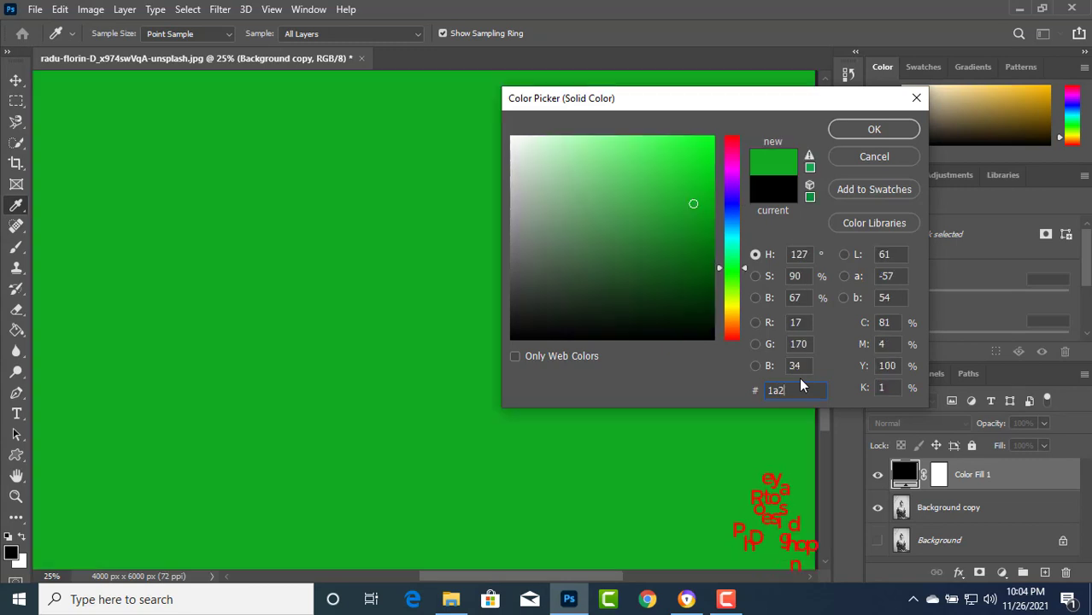
type("d")
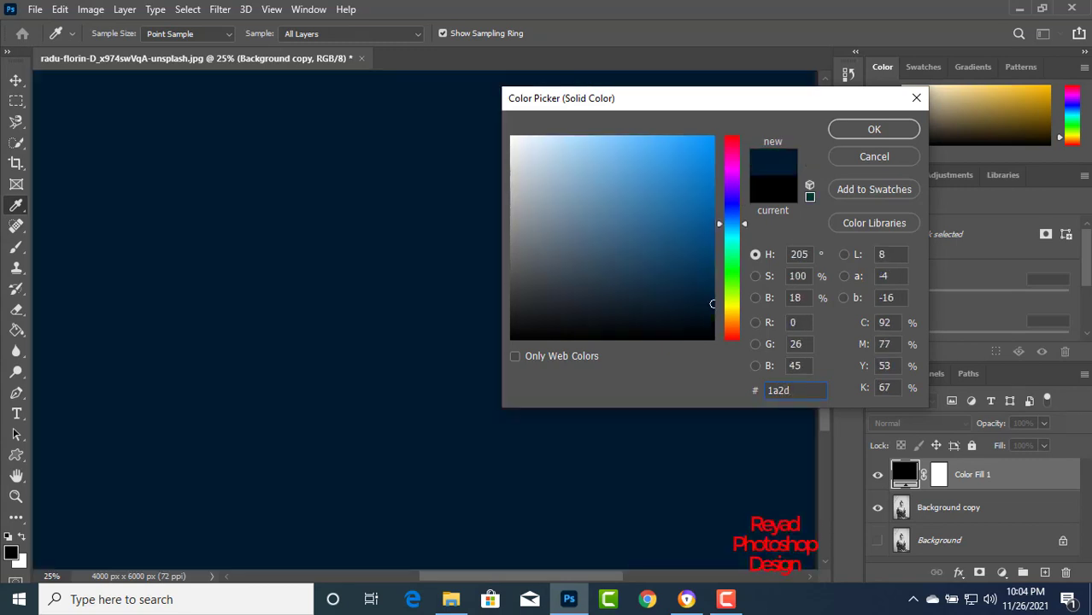
type("3e")
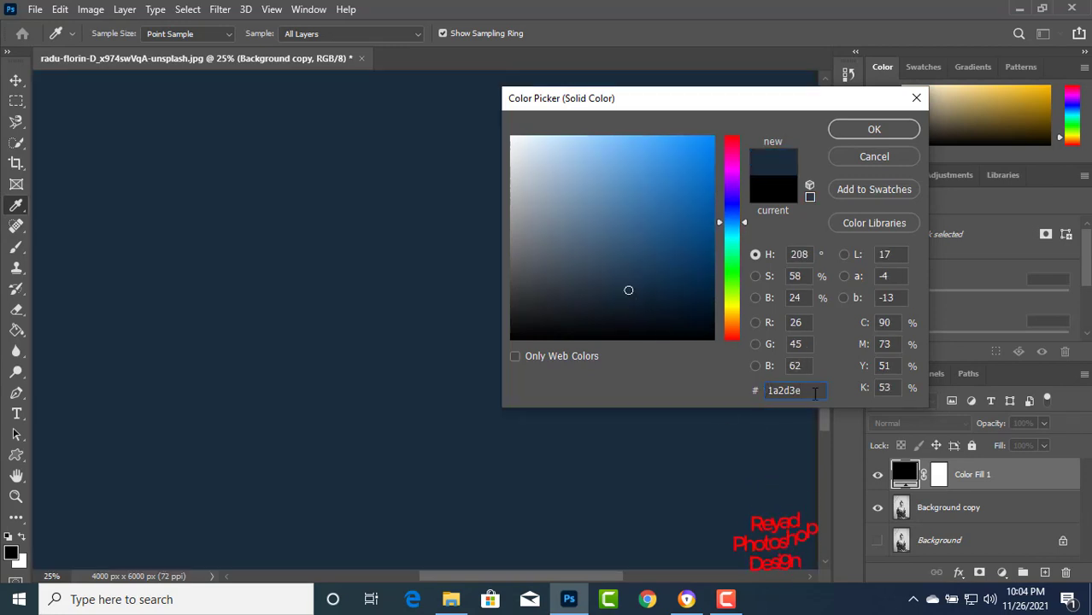
left_click(874, 130)
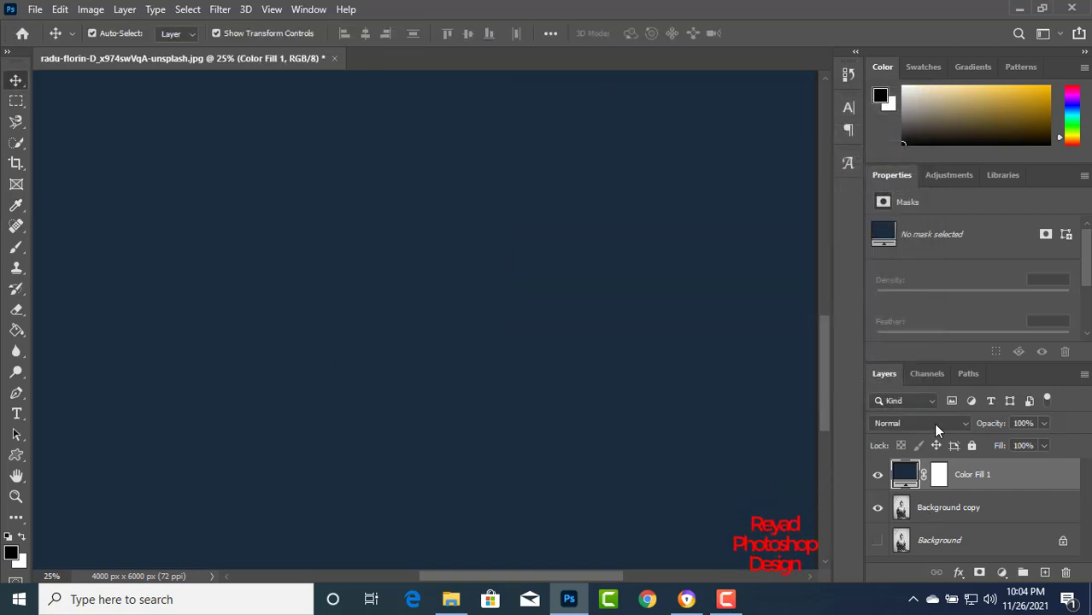
Set the colour fill layer's blend mode to Color and invert its layer mask to black.
left_click(933, 423)
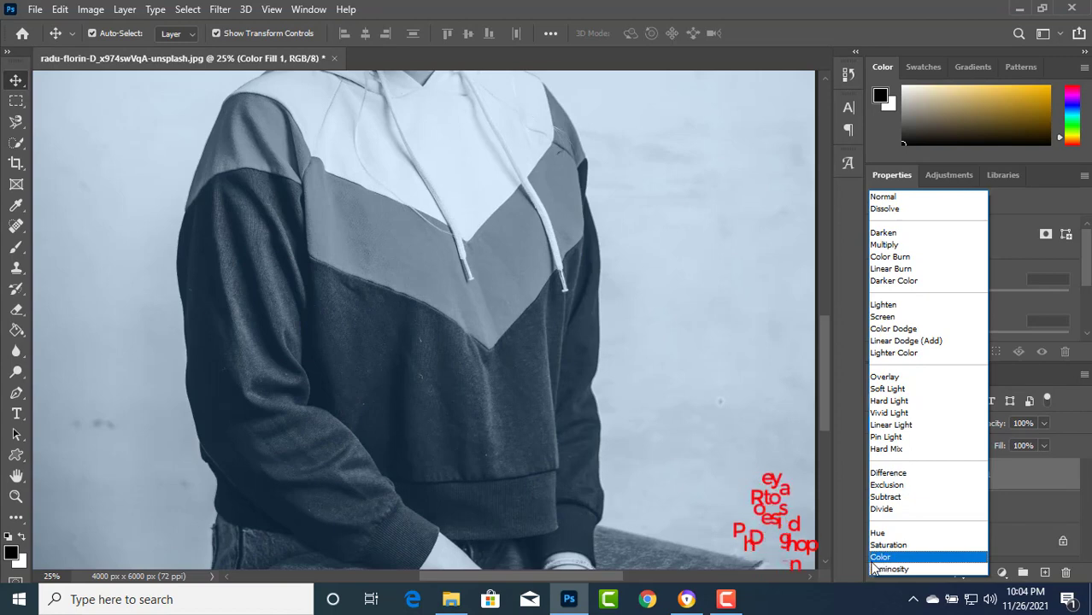
left_click(883, 557)
key("ctrl+i")
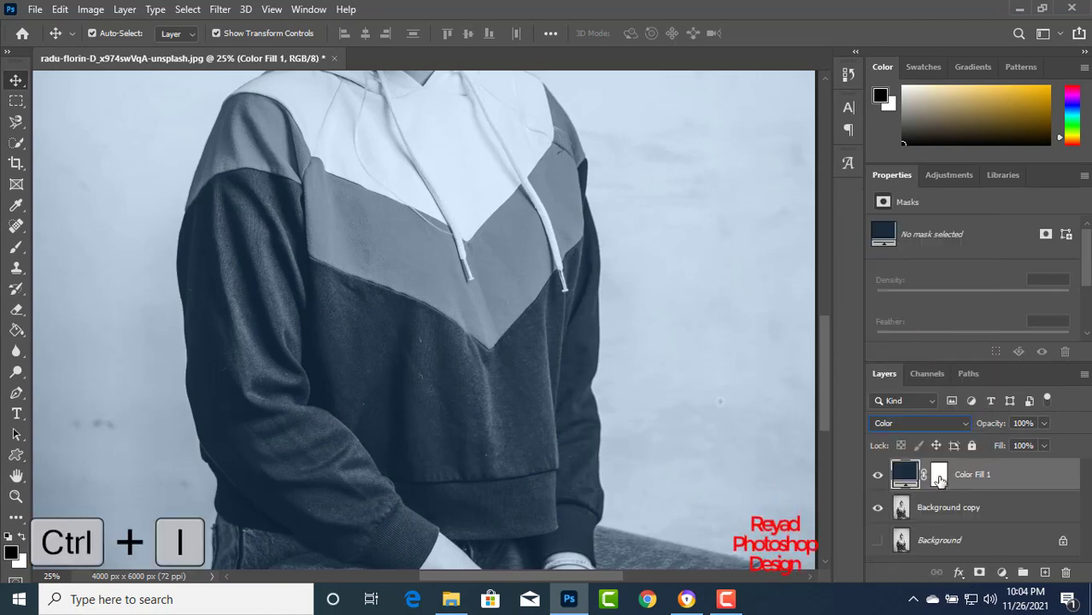
left_click(938, 479)
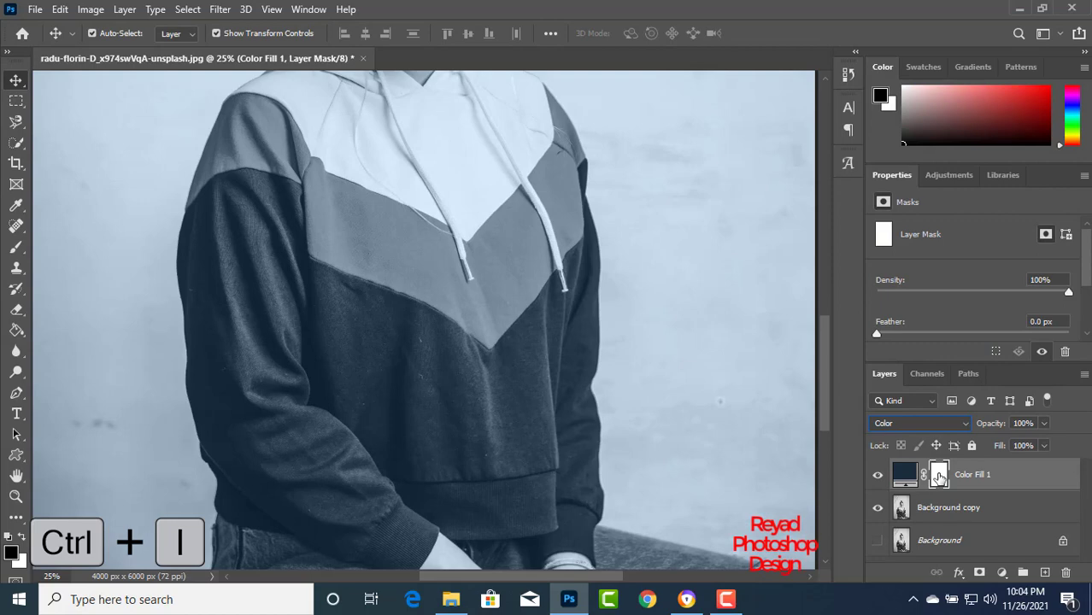
key("ctrl+i")
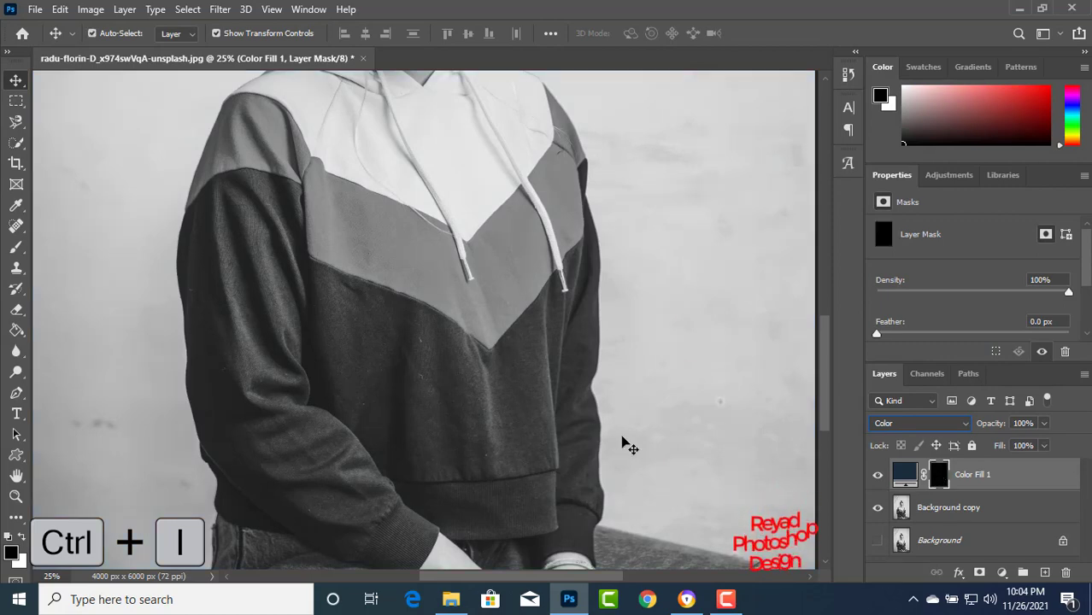
Make white the foreground colour and start brushing the fill's mask over the hoodie's dark chest area and the upper sleeve.
key("ctrl+plus")
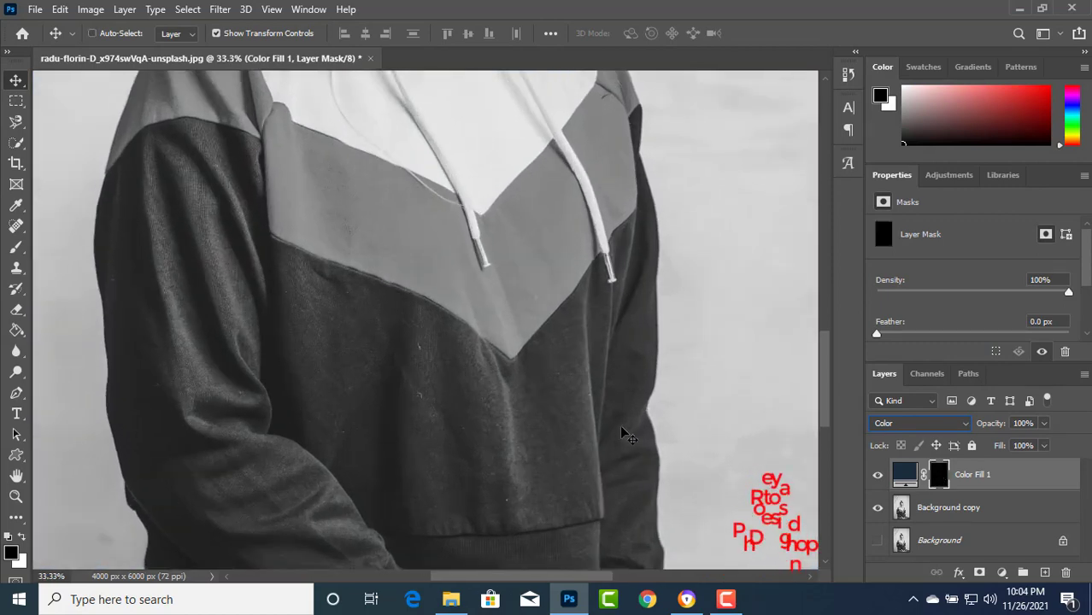
key("ctrl+plus")
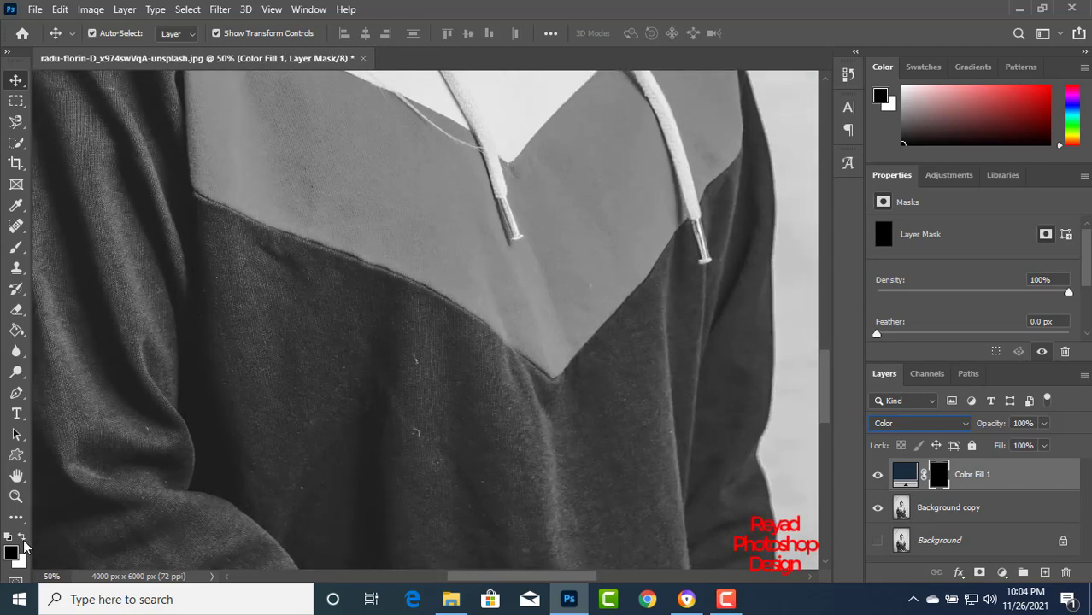
left_click(22, 538)
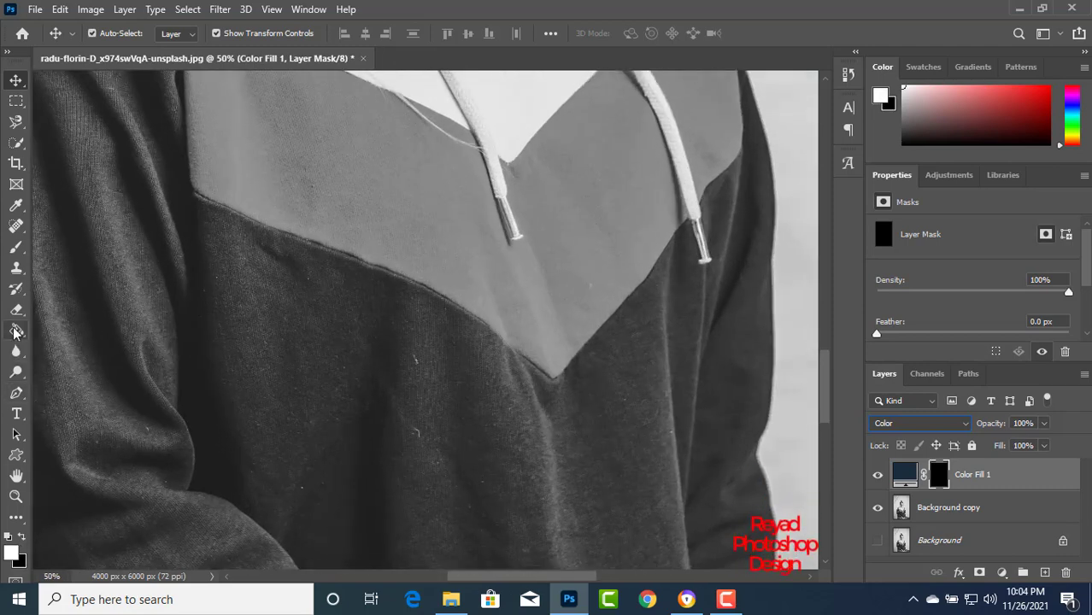
key("b")
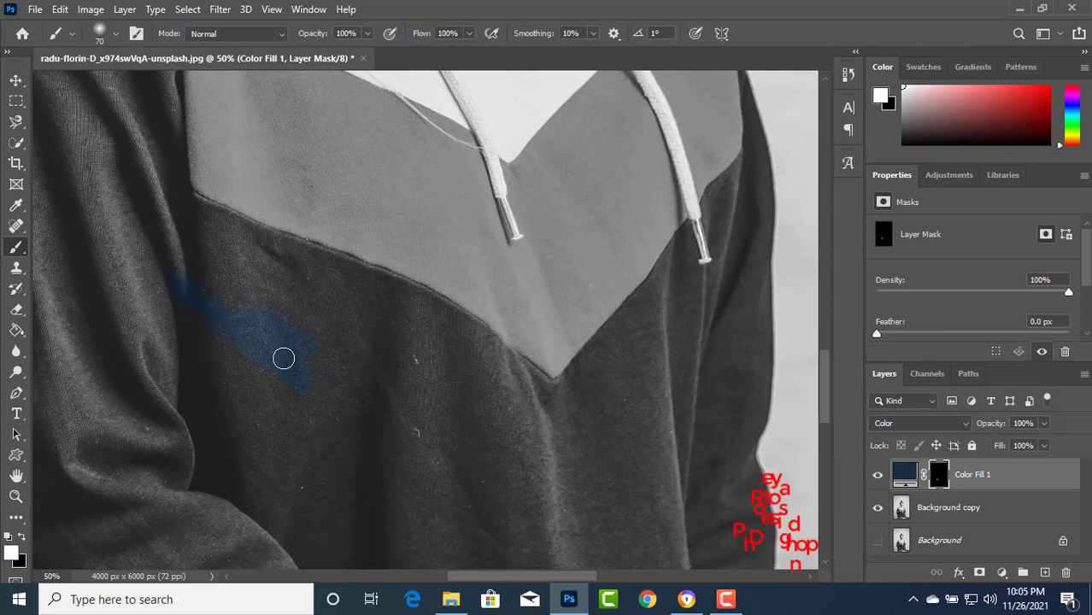
left_click_drag(293, 403, 595, 454)
left_click_drag(437, 346, 446, 506)
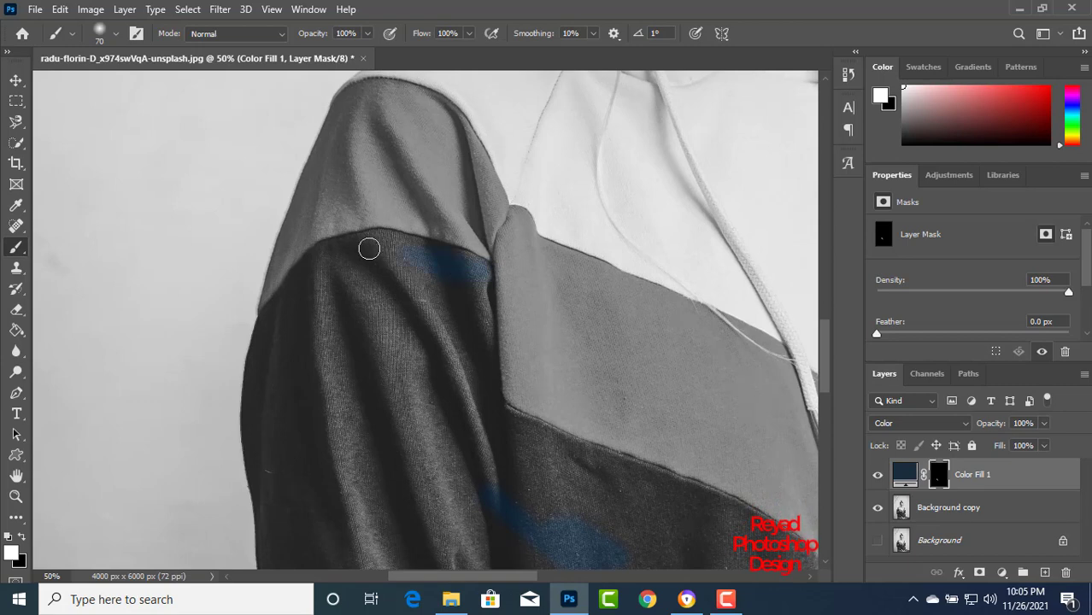
Enlarge the brush to 250 and paint the mask over the middle of the upper dark sleeve.
key("bracketright")
key("bracketright")
key("bracketright")
key("bracketright")
key("bracketright")
key("bracketright")
key("bracketright")
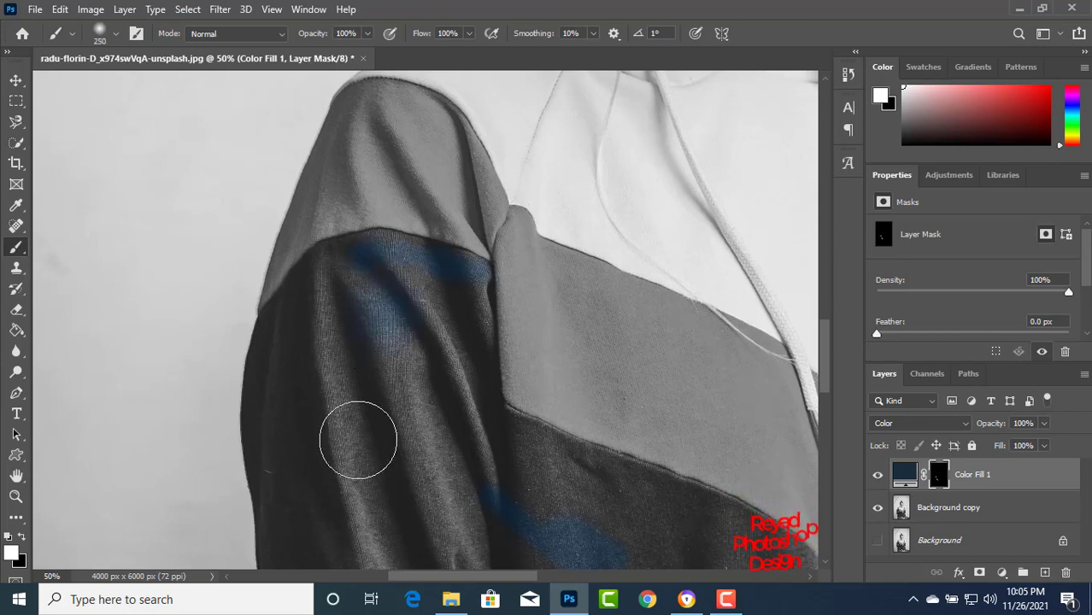
mouse_move(355, 438)
left_mouse_down()
mouse_move(382, 309)
mouse_move(398, 333)
mouse_move(416, 293)
mouse_move(423, 396)
mouse_move(365, 415)
left_mouse_up()
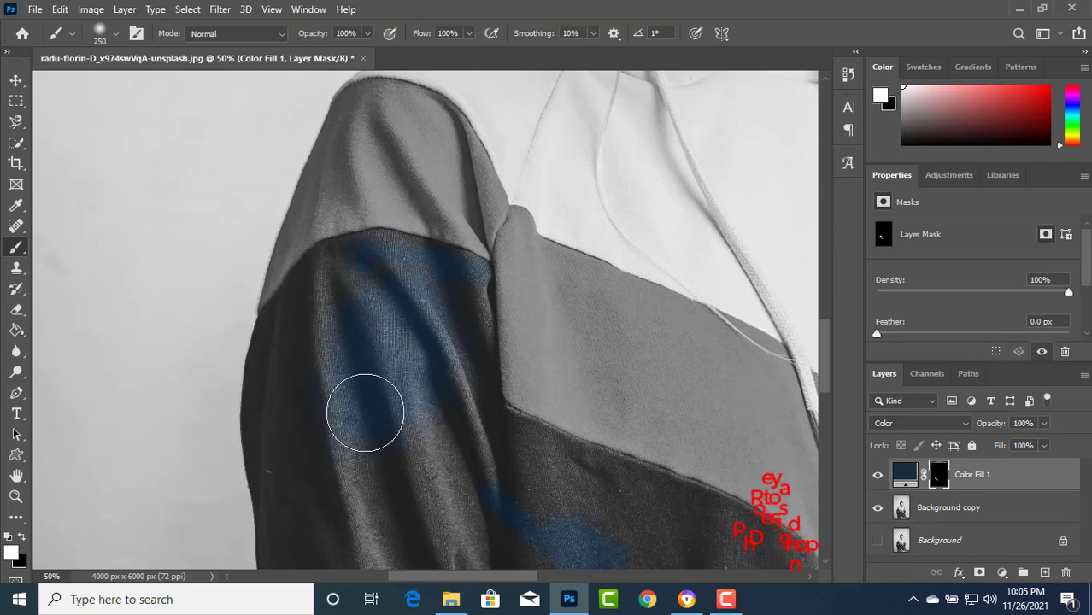
Reduce the brush to 90 and paint the mask along the dark sleeve's upper seam and outer edge.
key("bracketleft")
key("bracketleft")
key("bracketleft")
key("bracketleft")
key("bracketleft")
key("bracketleft")
key("ctrl+plus")
key("ctrl+plus")
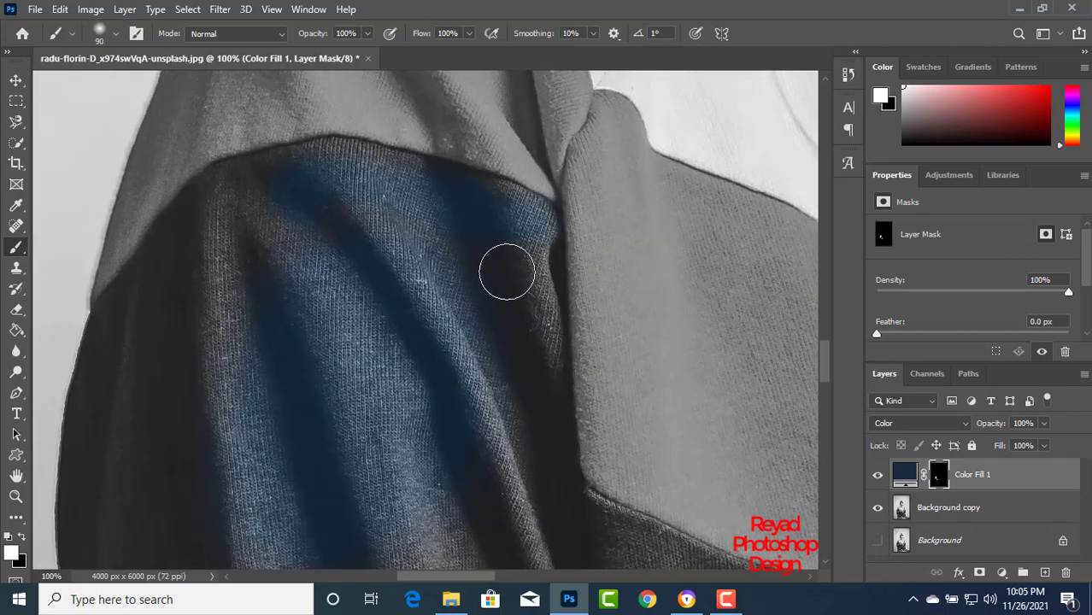
mouse_move(476, 325)
left_mouse_down()
mouse_move(376, 183)
mouse_move(397, 180)
mouse_move(217, 200)
mouse_move(130, 320)
mouse_move(127, 310)
mouse_move(244, 280)
mouse_move(252, 229)
mouse_move(212, 375)
left_mouse_up()
key("space")
left_click_drag(414, 347, 567, 240)
mouse_move(352, 398)
left_mouse_down()
mouse_move(257, 284)
mouse_move(259, 313)
left_mouse_up()
key("space")
left_click_drag(377, 496, 423, 306)
mouse_move(290, 178)
left_mouse_down()
mouse_move(311, 365)
mouse_move(319, 293)
mouse_move(288, 184)
mouse_move(295, 117)
mouse_move(429, 261)
left_mouse_up()
Continue painting the mask down the outer edge of the same sleeve towards the elbow.
key("space")
left_click_drag(422, 513, 455, 298)
key("space")
left_click_drag(370, 451, 339, 388)
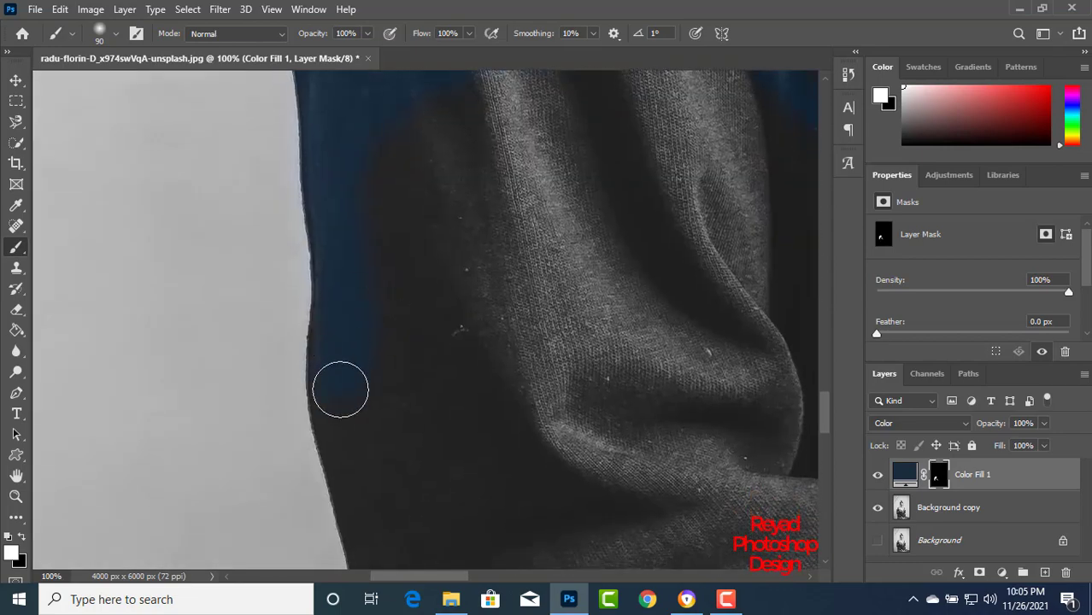
key("space")
left_click_drag(416, 413, 340, 258)
Paint the mask over the outer side of the same sleeve's forearm, below the elbow.
key("space")
mouse_move(494, 468)
left_mouse_down()
mouse_move(329, 359)
mouse_move(401, 453)
mouse_move(352, 324)
mouse_move(351, 414)
mouse_move(507, 475)
mouse_move(618, 499)
left_mouse_up()
key("space")
mouse_move(385, 374)
left_mouse_down()
mouse_move(339, 383)
mouse_move(515, 464)
mouse_move(614, 486)
mouse_move(458, 356)
mouse_move(509, 292)
mouse_move(497, 361)
left_mouse_up()
key("space")
left_click_drag(507, 294, 593, 466)
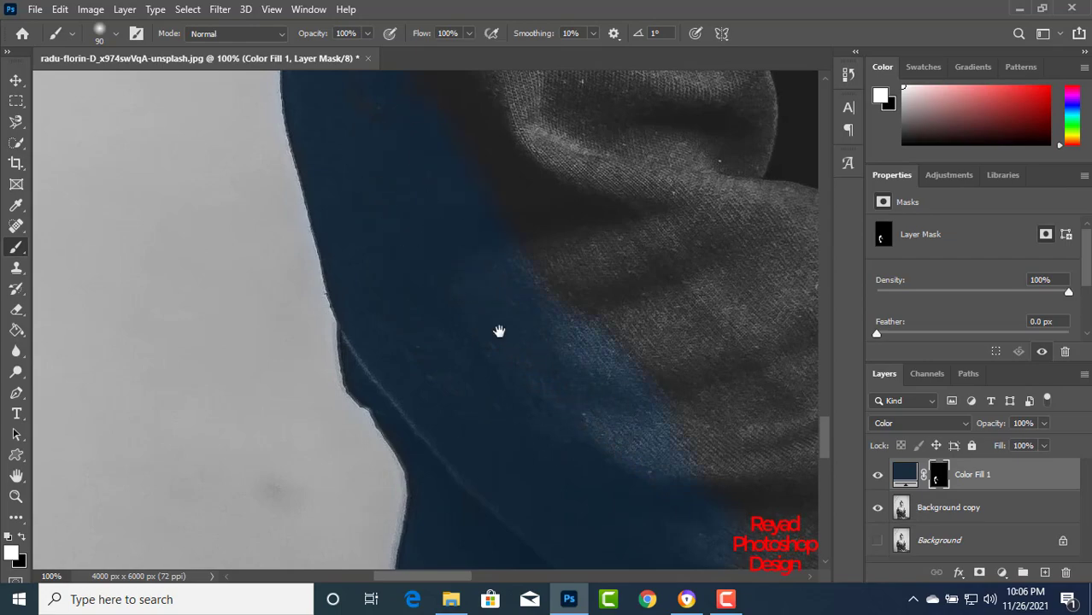
key("space")
left_click_drag(498, 329, 415, 430)
key("space")
mouse_move(479, 505)
left_mouse_down()
mouse_move(502, 534)
mouse_move(478, 202)
left_mouse_up()
Paint the mask along the dark fabric just beneath the V-shaped chest seam, past its lowest point.
key("space")
left_click_drag(595, 441, 456, 360)
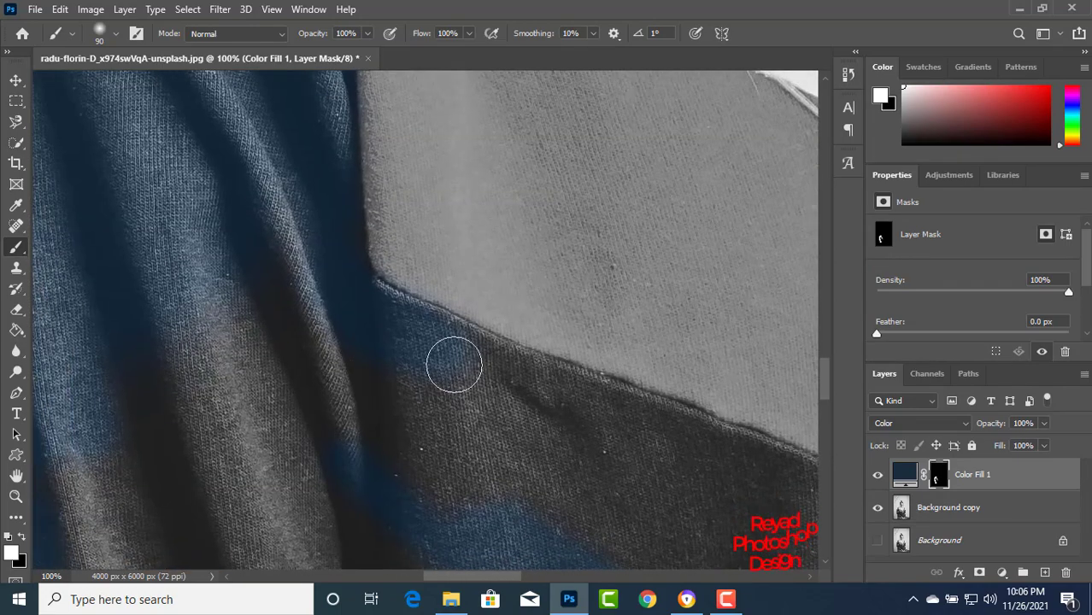
key("space")
left_click_drag(483, 394, 171, 324)
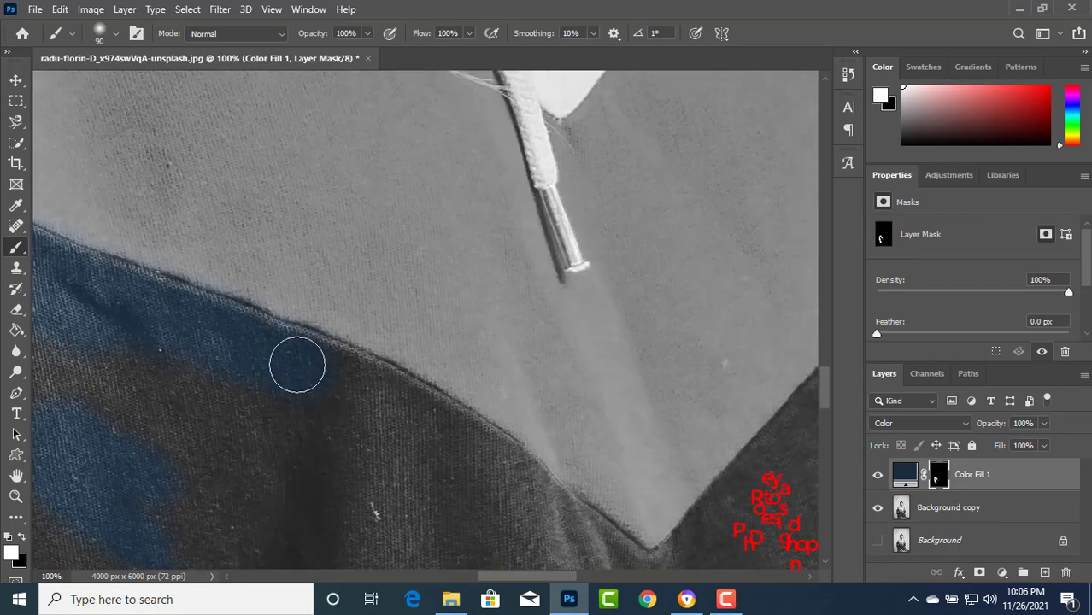
key("space")
left_click_drag(571, 533, 344, 366)
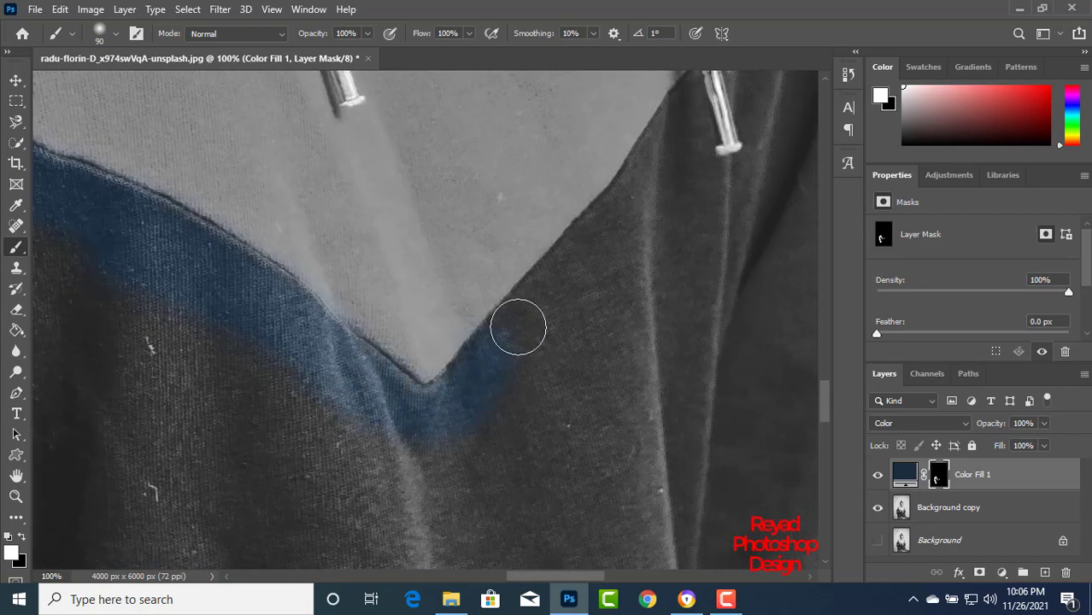
key("space")
left_click_drag(538, 305, 423, 427)
Reduce the brush to 20 and paint the mask around the drawstring's metal tip and along the adjoining seam.
key("bracketleft")
key("bracketleft")
key("bracketleft")
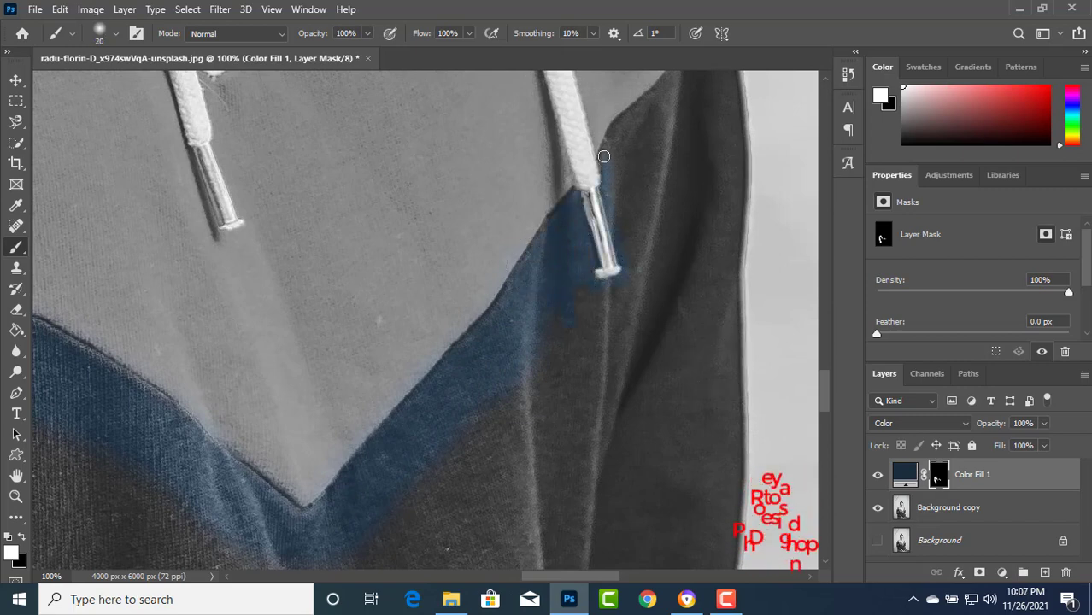
key("ctrl+plus")
key("space")
left_click_drag(606, 224, 290, 465)
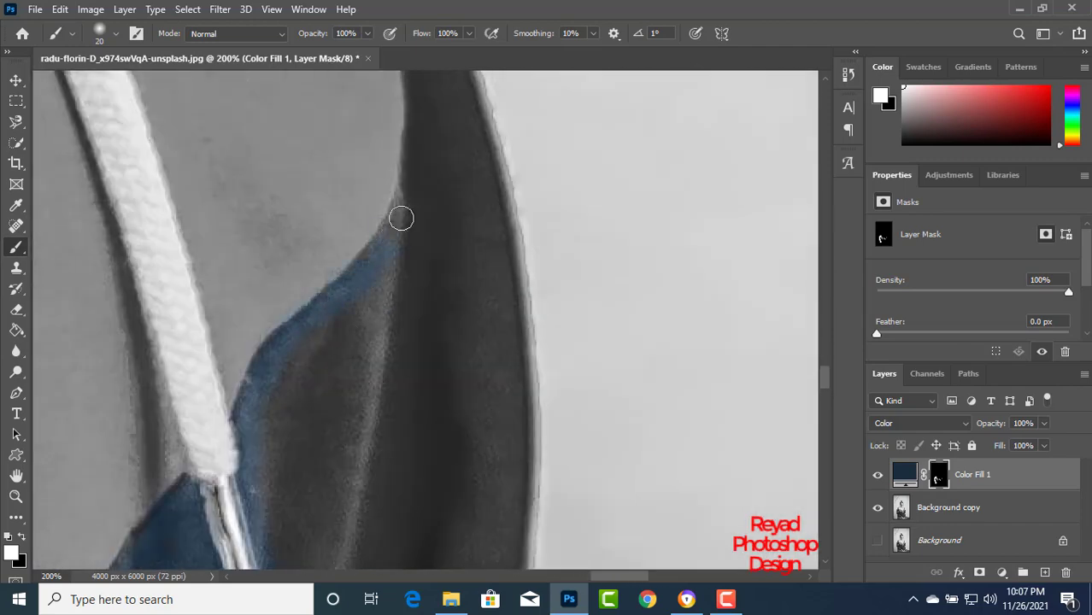
Paint the mask over the narrow dark strip at the top of the other sleeve, following its outer edge.
key("space")
mouse_move(402, 219)
left_mouse_down()
mouse_move(373, 392)
mouse_move(390, 480)
mouse_move(406, 293)
left_mouse_up()
left_click_drag(420, 457, 440, 262)
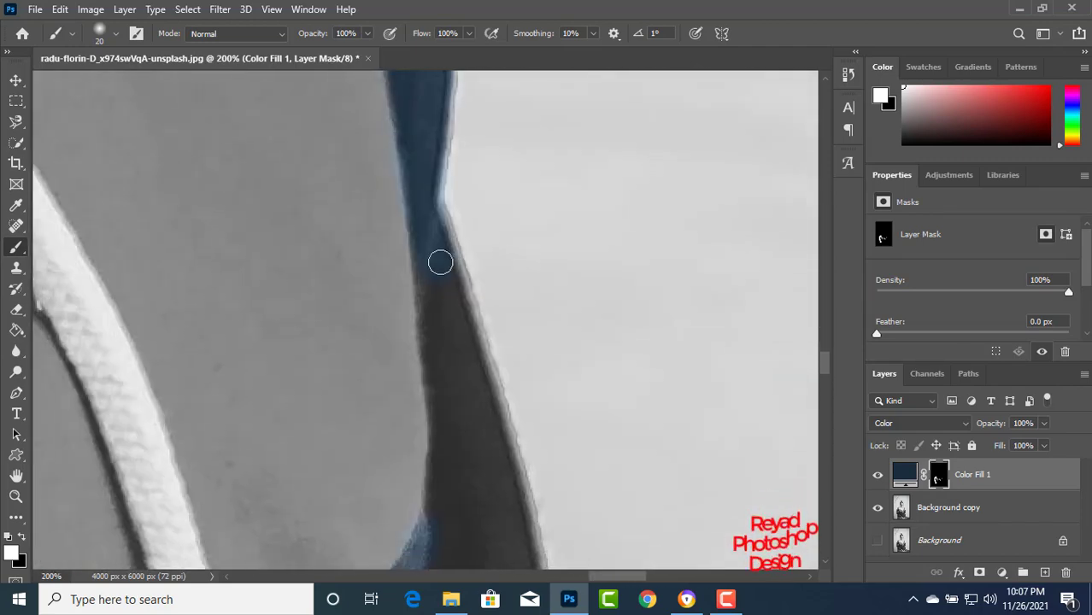
left_click_drag(425, 332, 454, 257)
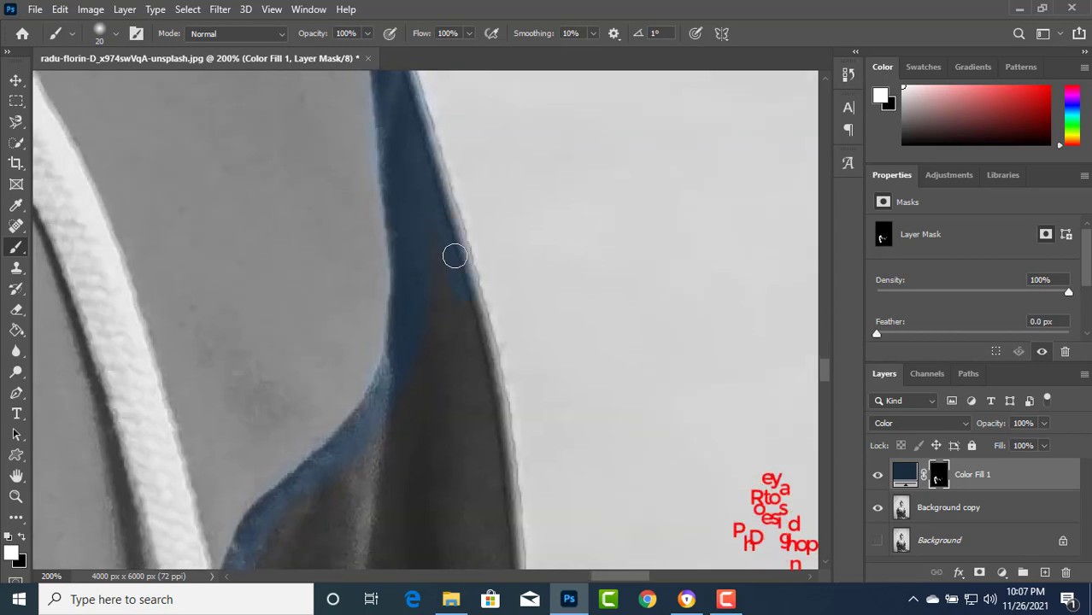
mouse_move(440, 373)
left_mouse_down()
mouse_move(431, 402)
mouse_move(502, 313)
left_mouse_up()
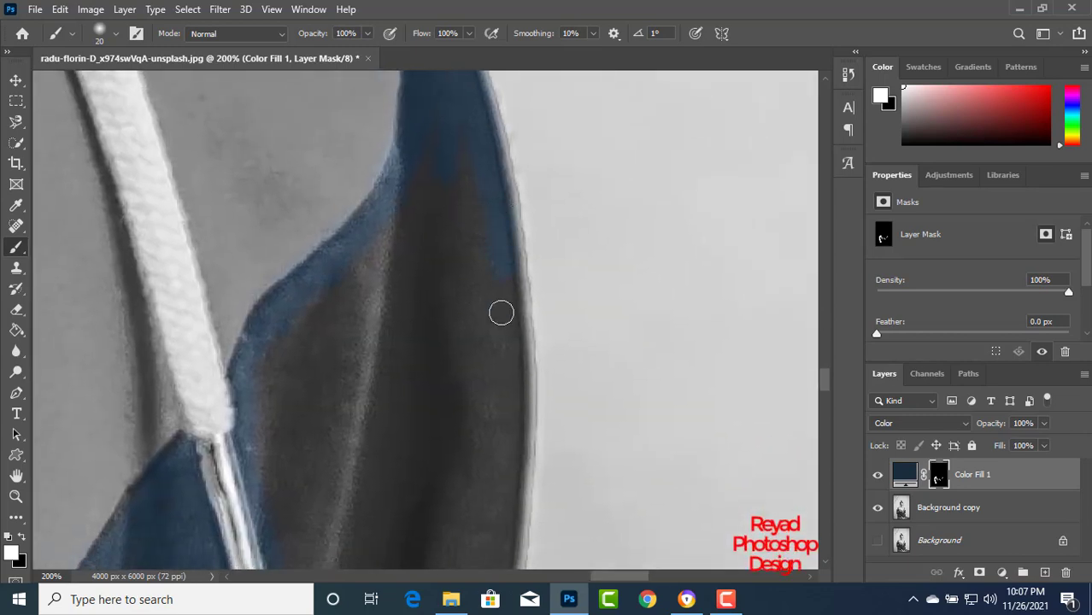
Paint the mask down the other sleeve's outer edge and along its cuff above the bracelet.
left_click_drag(507, 394, 569, 112)
mouse_move(549, 442)
left_mouse_down()
mouse_move(568, 312)
mouse_move(592, 334)
mouse_move(621, 455)
mouse_move(604, 318)
mouse_move(590, 380)
mouse_move(610, 490)
mouse_move(553, 481)
mouse_move(476, 253)
left_mouse_up()
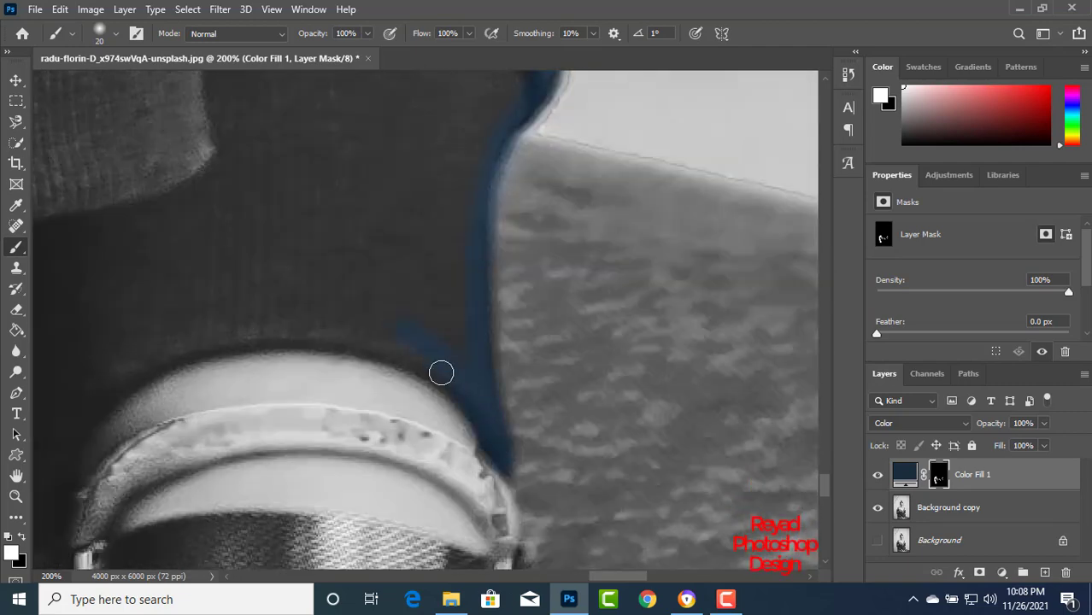
mouse_move(163, 368)
left_mouse_down()
mouse_move(462, 337)
mouse_move(402, 376)
left_mouse_up()
Paint the mask over the cuff's inner corner between the hoodie's hem and the bracelet.
key("ctrl+minus")
key("ctrl+minus")
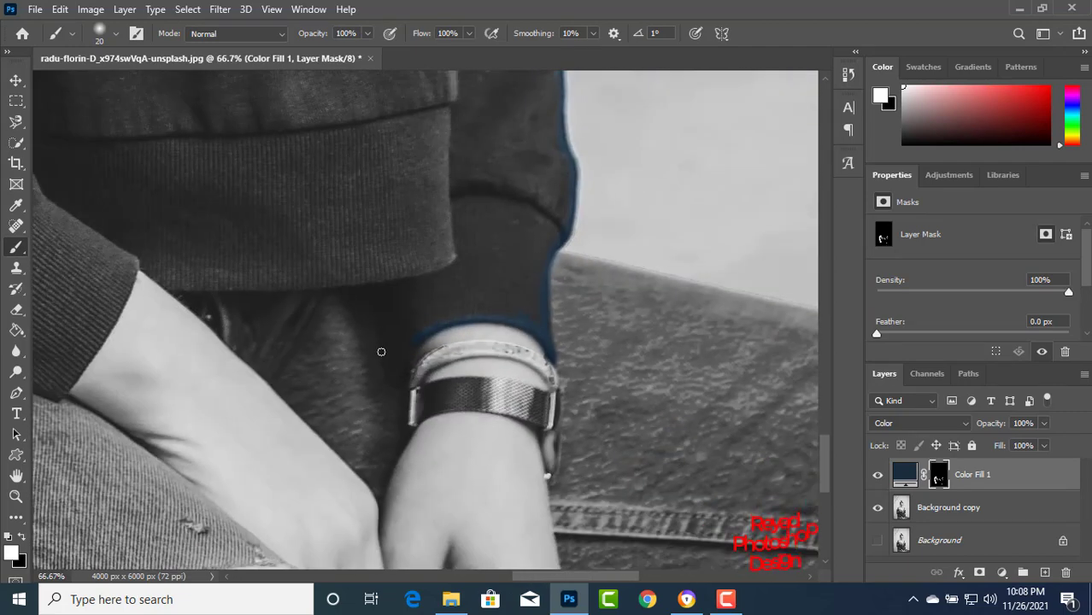
key("ctrl+plus")
key("ctrl+plus")
key("ctrl+plus")
mouse_move(388, 288)
left_mouse_down()
mouse_move(377, 236)
mouse_move(422, 180)
mouse_move(424, 376)
left_mouse_up()
key("ctrl+minus")
key("ctrl+minus")
key("ctrl+minus")
key("ctrl+minus")
key("ctrl+minus")
key("ctrl+minus")
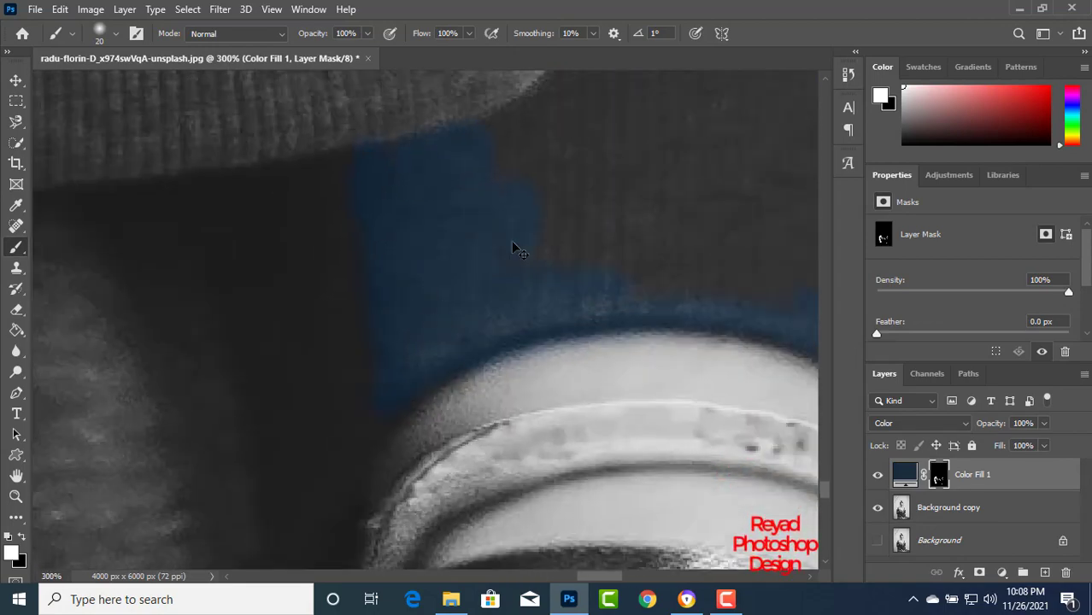
Fill the mask over the interior of the front sleeve and the hoodie's dark body using a size 200 brush.
left_click_drag(361, 203, 295, 125)
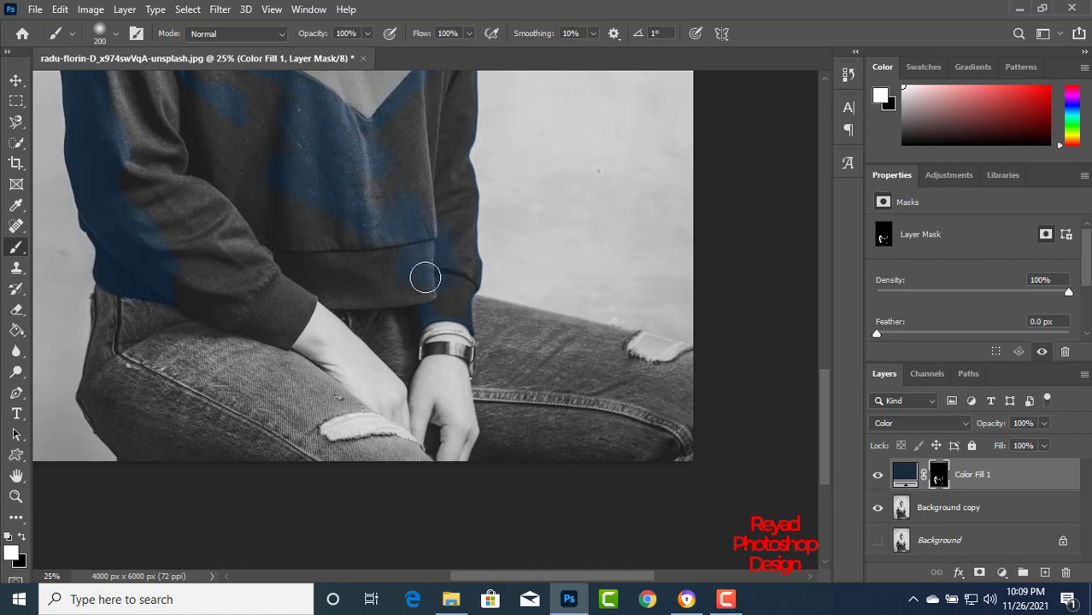
left_click_drag(234, 166, 367, 296)
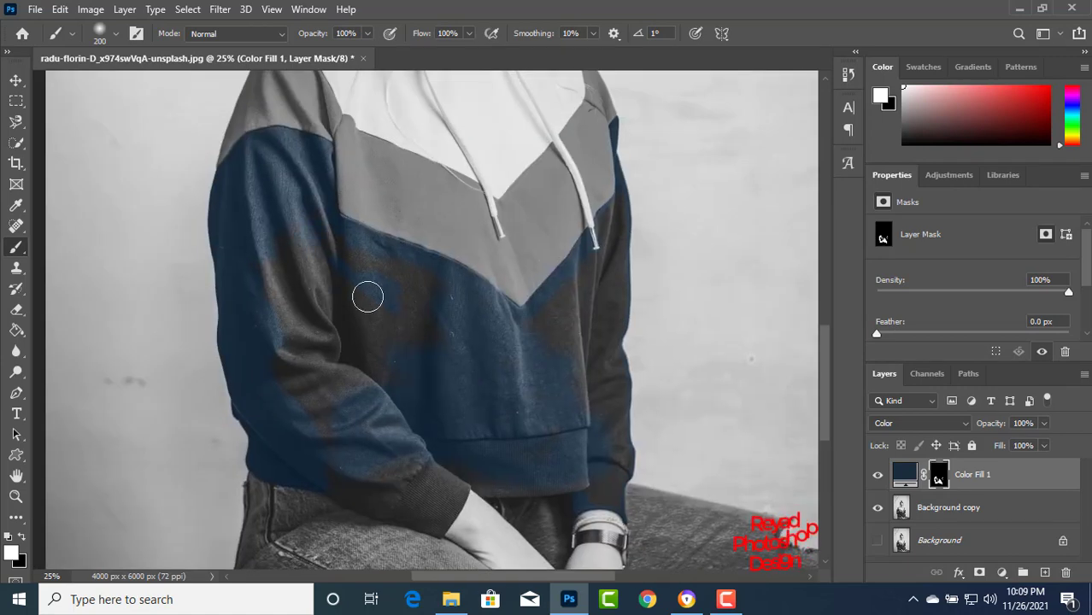
mouse_move(276, 317)
left_mouse_down()
mouse_move(293, 383)
mouse_move(293, 371)
left_mouse_up()
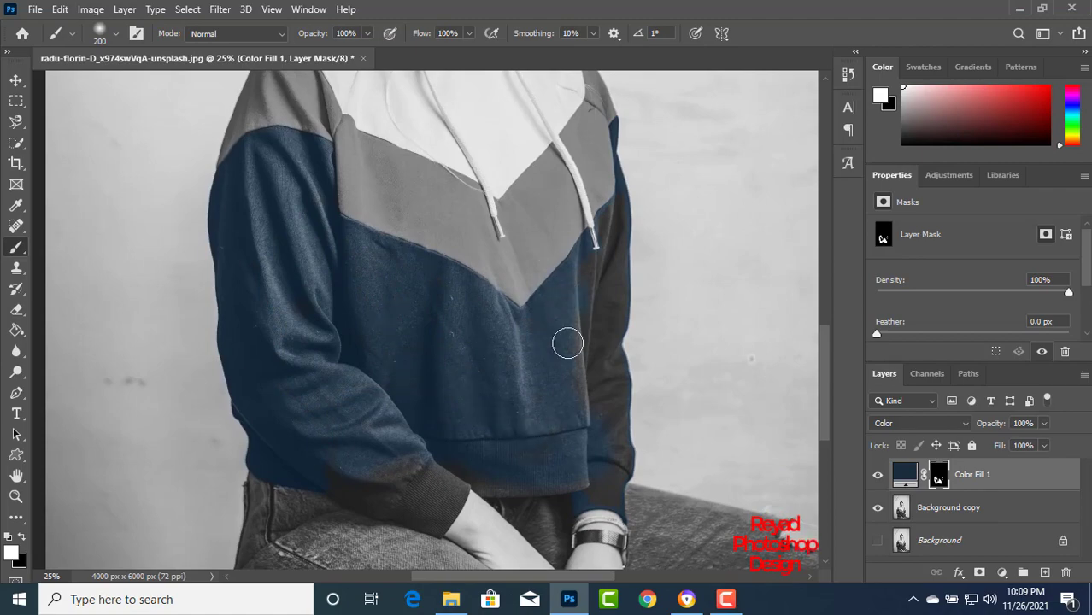
mouse_move(506, 360)
left_mouse_down()
mouse_move(531, 355)
mouse_move(162, 507)
left_mouse_up()
Reduce the brush to 80 and paint the mask over the remaining grey areas of the other sleeve down to its cuff.
key("ctrl+plus")
key("ctrl+plus")
key("ctrl+plus")
key("bracketleft")
key("bracketleft")
key("bracketleft")
key("bracketleft")
key("bracketleft")
key("bracketleft")
mouse_move(553, 163)
left_mouse_down()
mouse_move(527, 198)
mouse_move(533, 263)
mouse_move(575, 168)
mouse_move(578, 246)
mouse_move(547, 328)
mouse_move(539, 277)
mouse_move(477, 387)
mouse_move(444, 325)
mouse_move(453, 299)
mouse_move(523, 396)
mouse_move(532, 325)
mouse_move(518, 462)
left_mouse_up()
left_click_drag(571, 414, 551, 481)
scroll(527, 331, "down", 3)
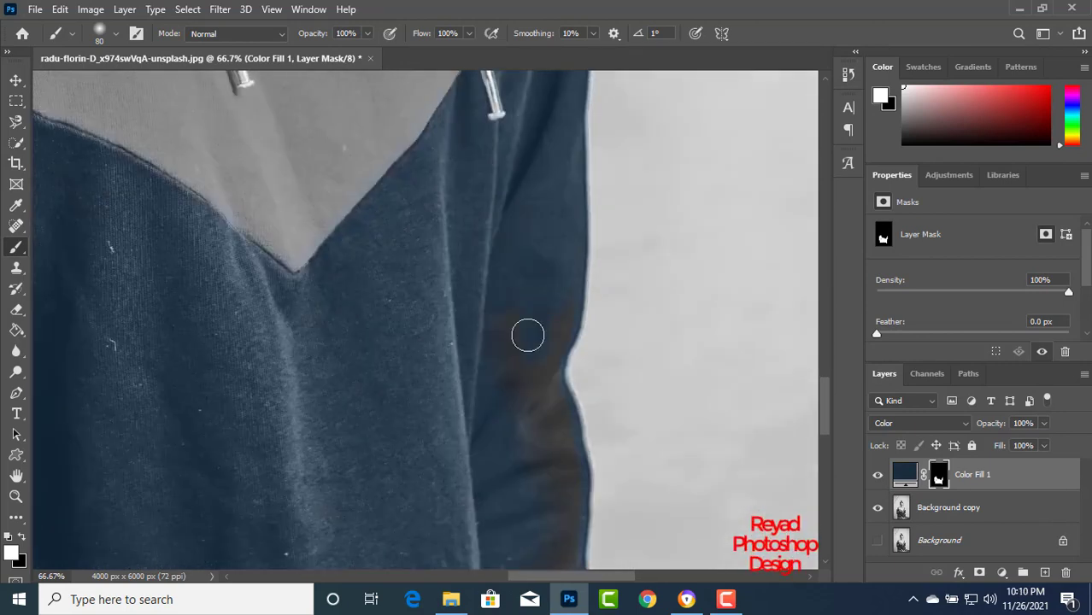
scroll(551, 484, "down", 3)
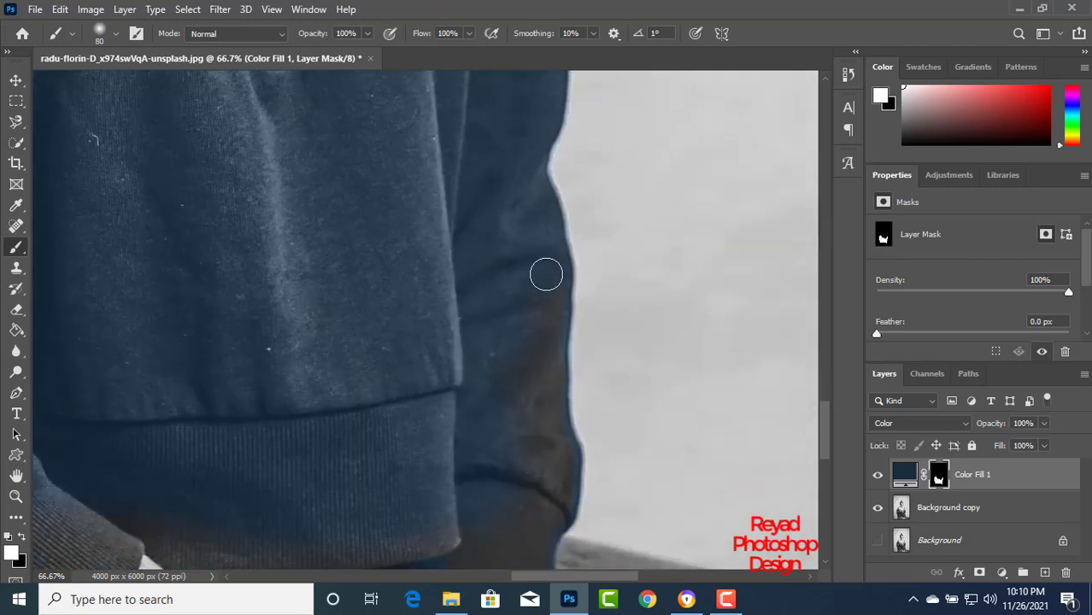
scroll(537, 497, "down", 3)
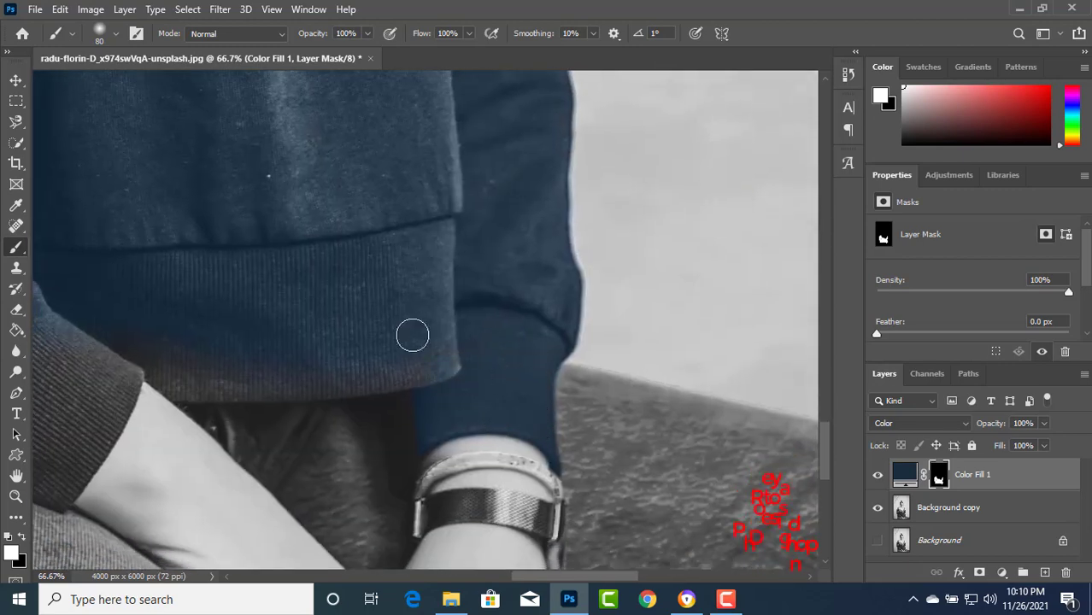
Paint the mask over the hoodie's lower hem and the front sleeve's ribbed cuff.
mouse_move(248, 377)
left_mouse_down()
mouse_move(461, 344)
mouse_move(540, 343)
left_mouse_up()
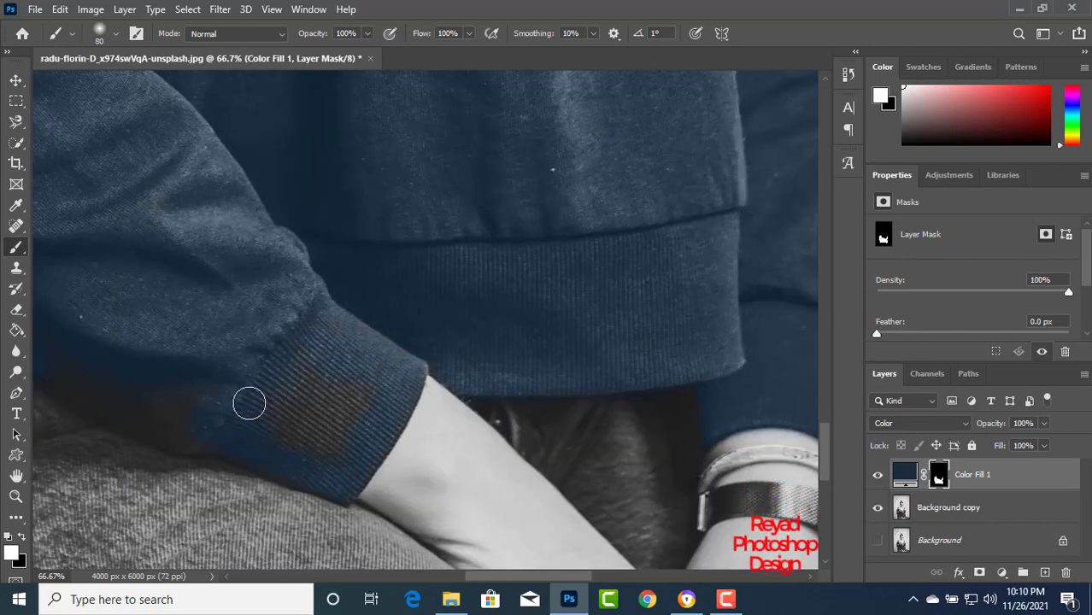
left_click_drag(281, 423, 502, 420)
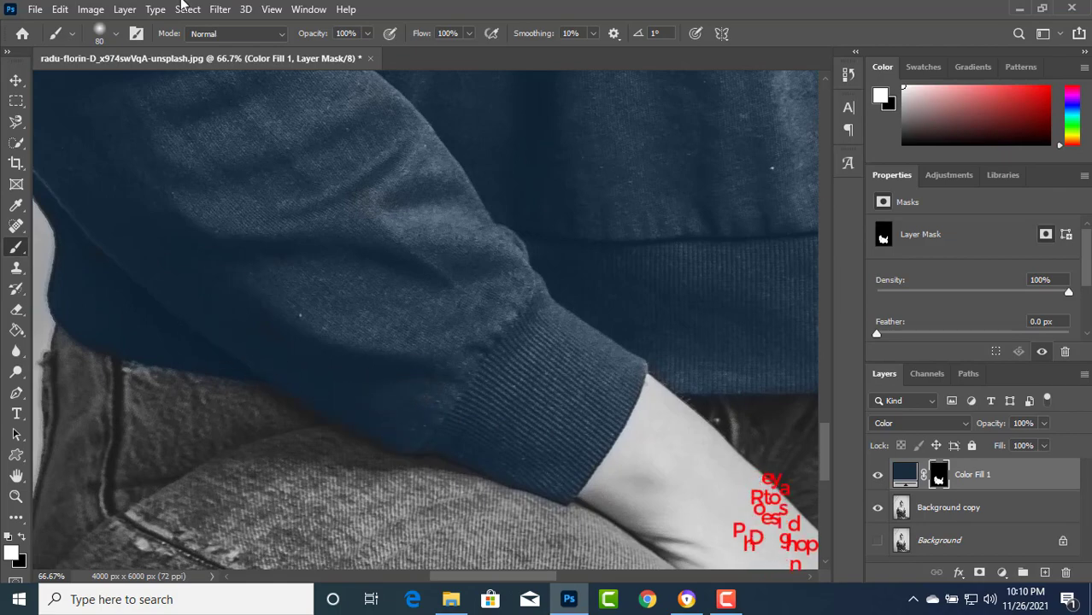
Enlarge the brush to 250.
scroll(580, 180, "down", 5)
scroll(472, 435, "up", 2)
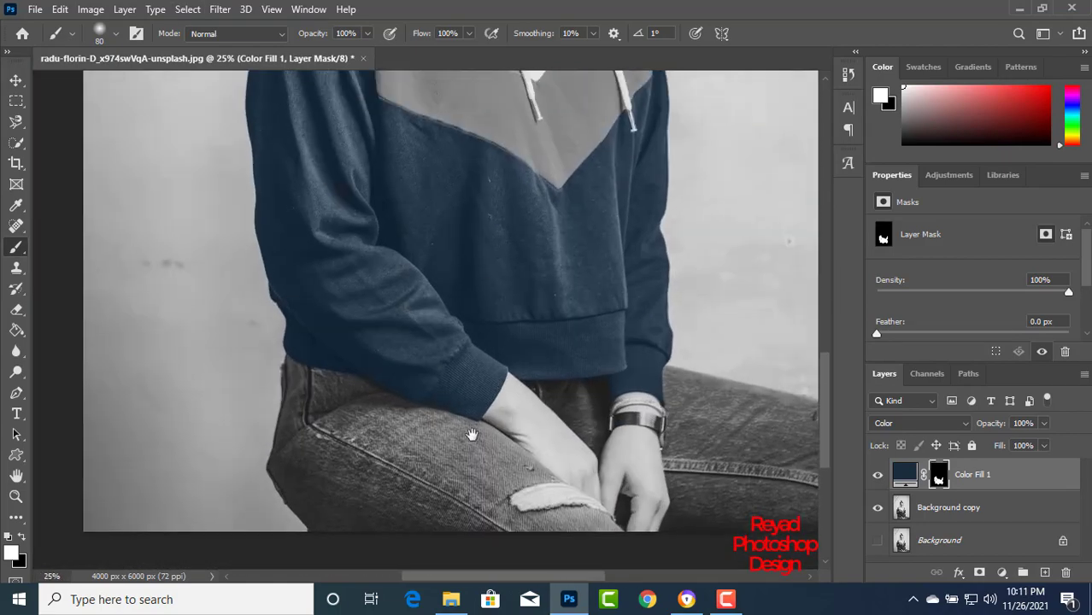
key("bracketright")
key("bracketright")
key("bracketright")
key("bracketright")
key("bracketright")
key("bracketright")
key("bracketright")
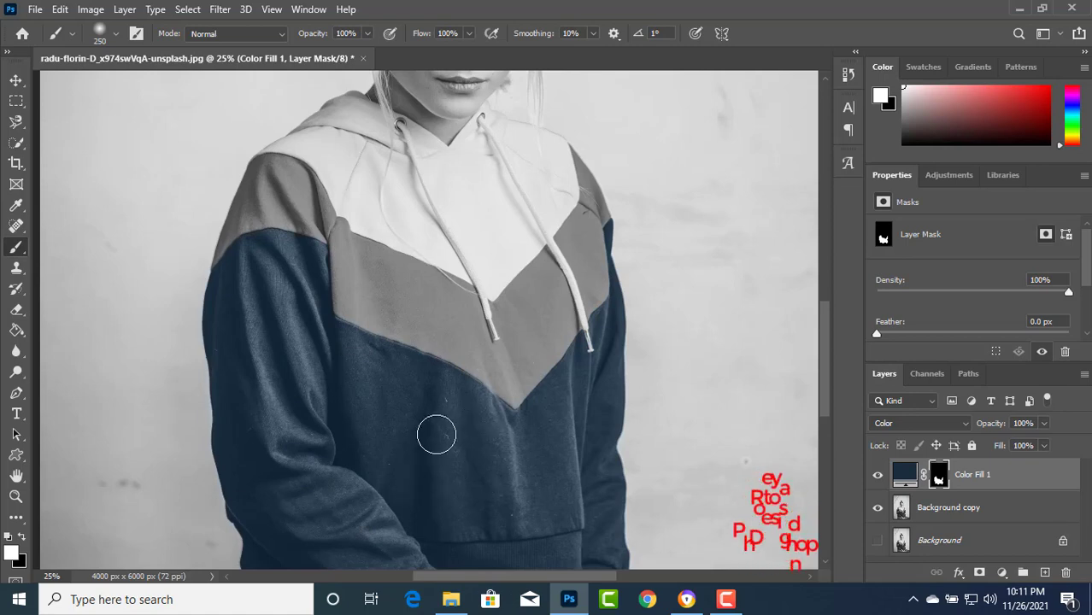
Add a second Solid Color fill layer with the blue colour 0186b1.
left_click(1002, 573)
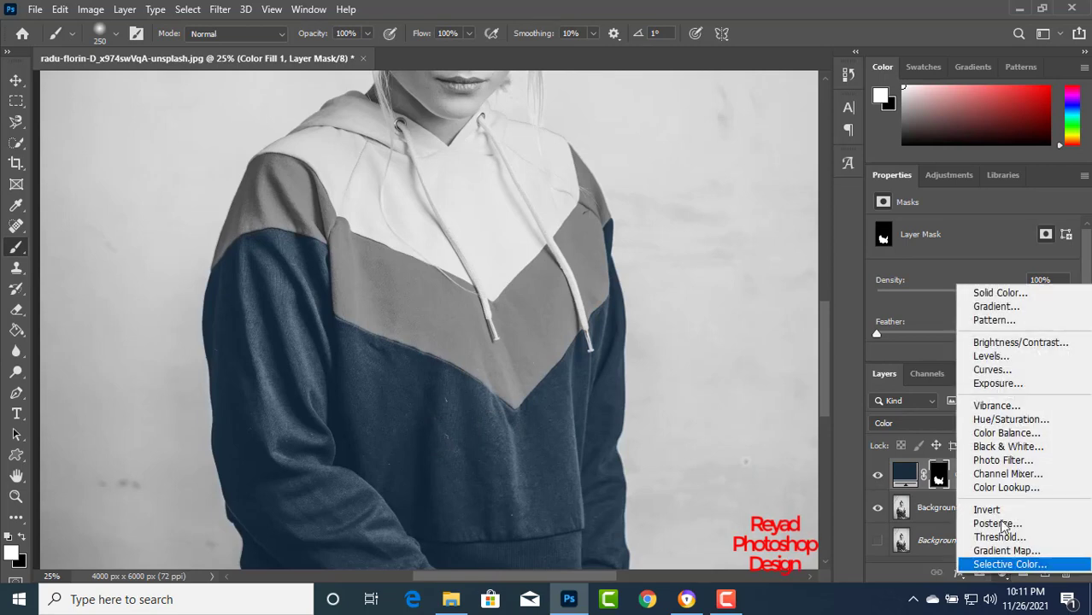
left_click(991, 295)
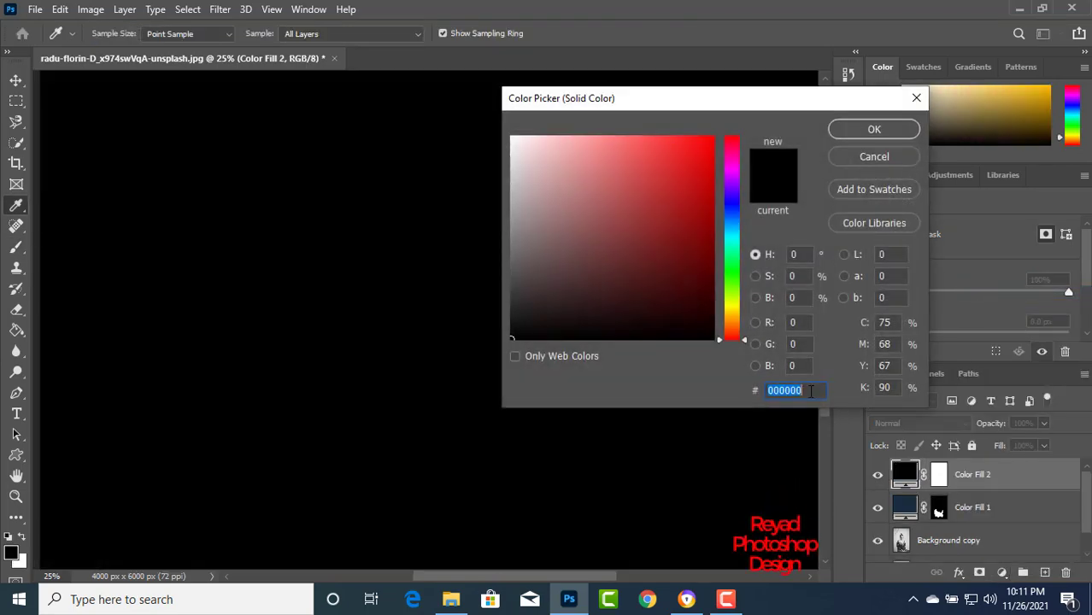
type("01")
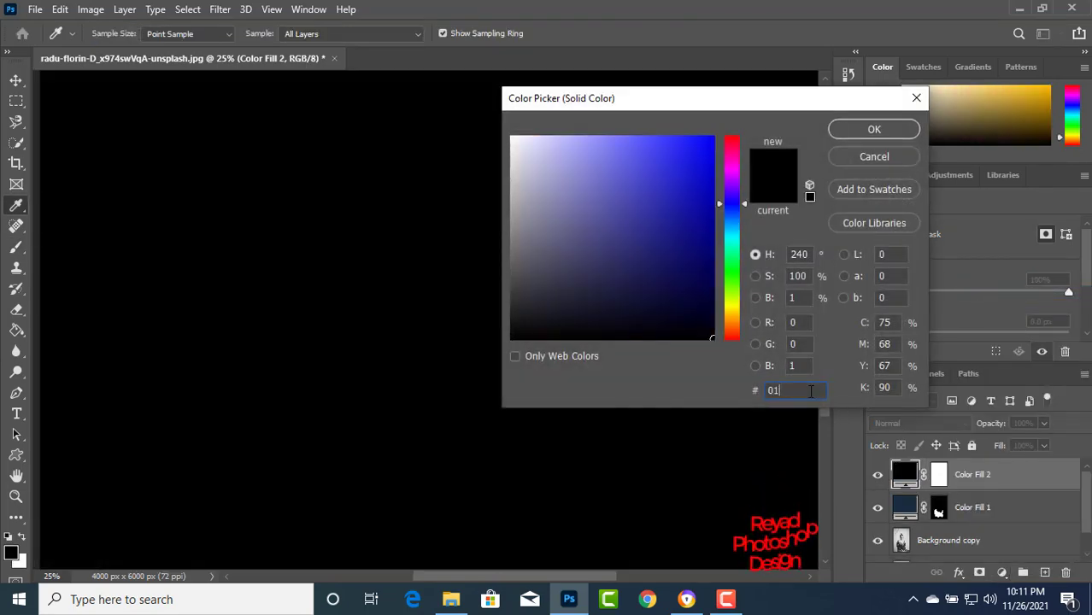
type("8")
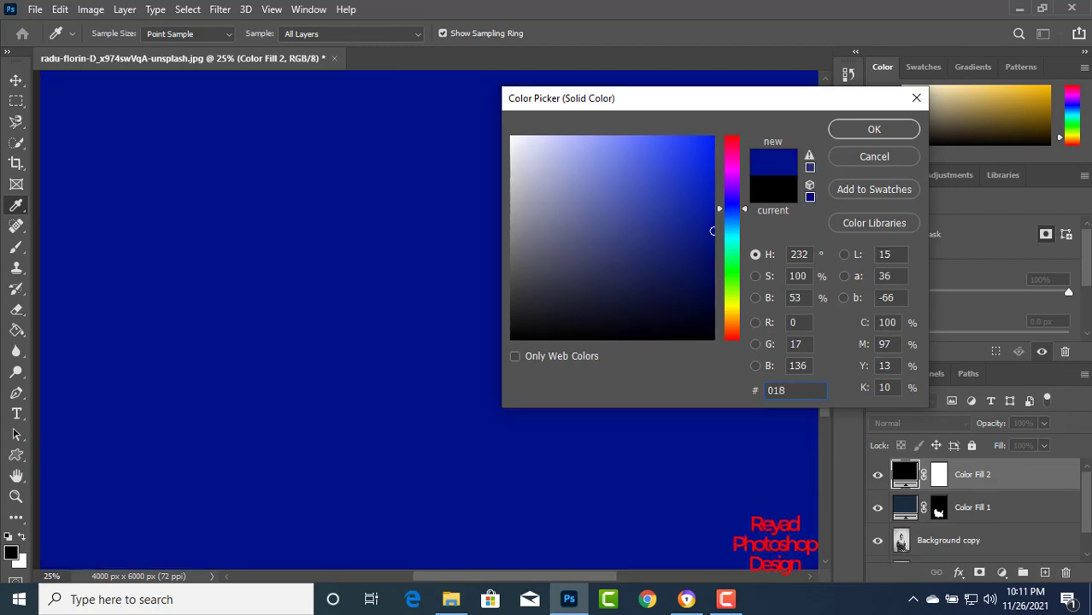
type("6b")
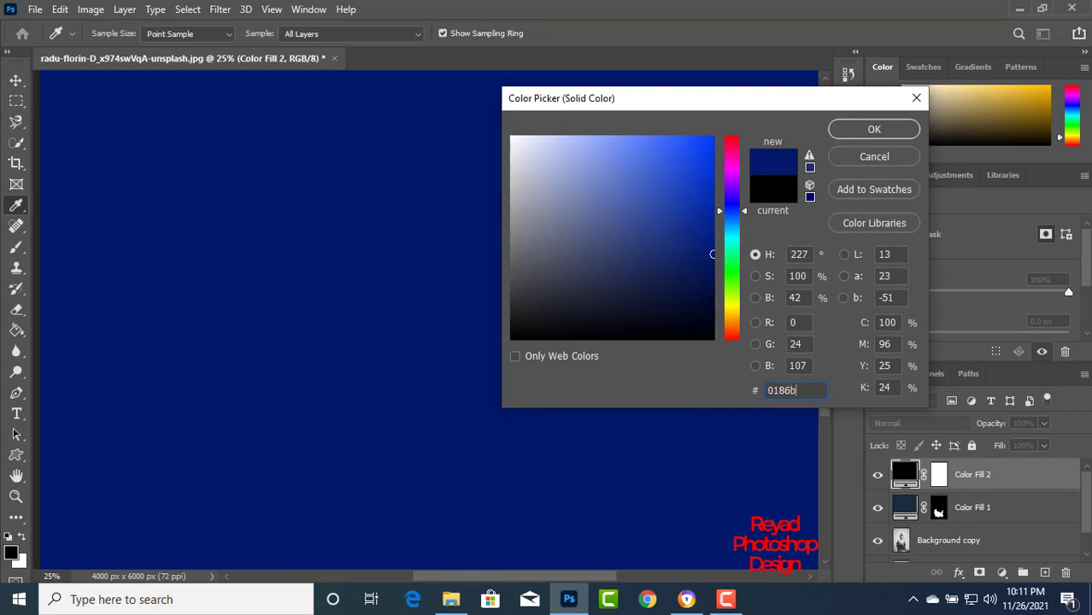
type("1")
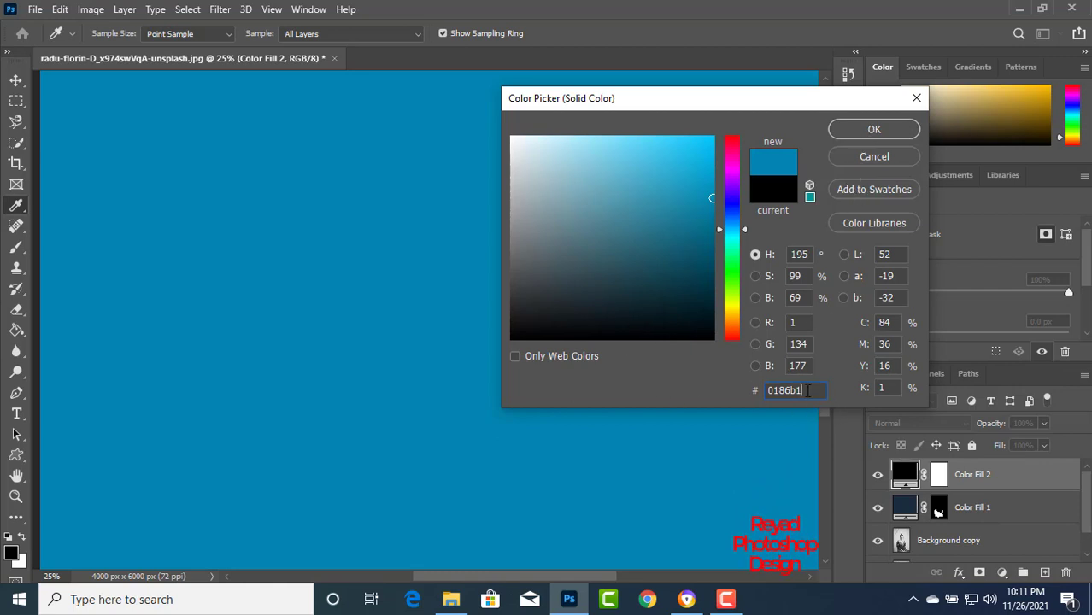
left_click(849, 129)
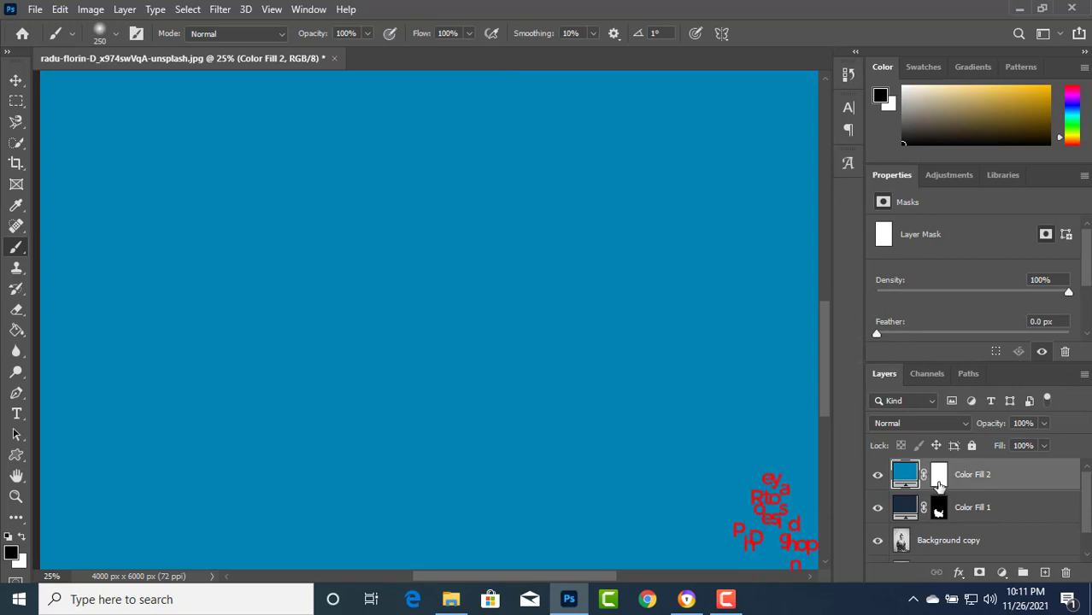
Set the new fill layer's blend mode to Color and invert its layer mask to black.
left_click(919, 423)
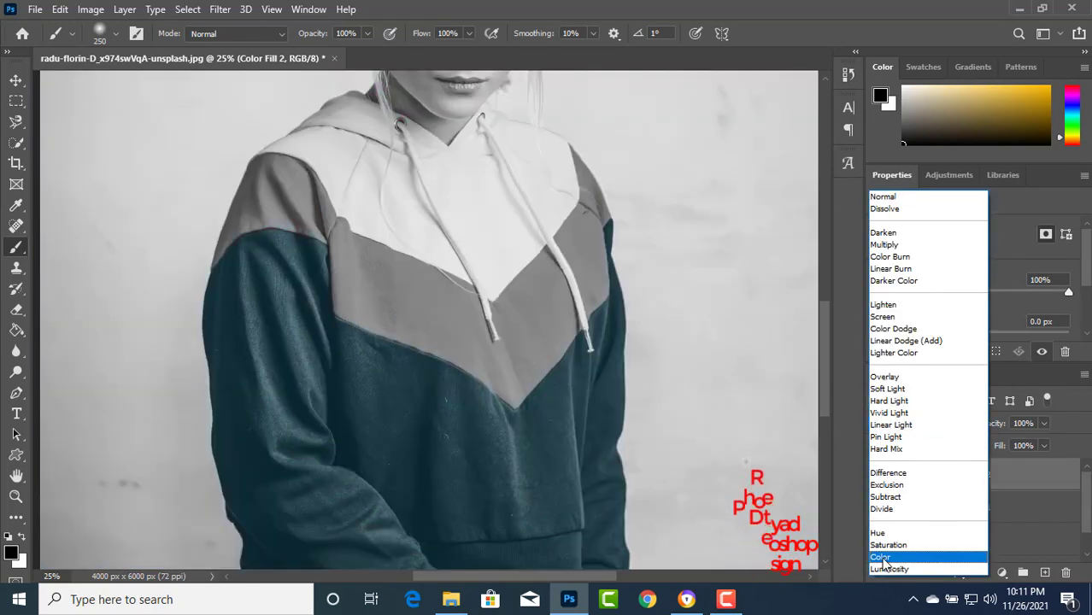
left_click(882, 556)
left_click(939, 479)
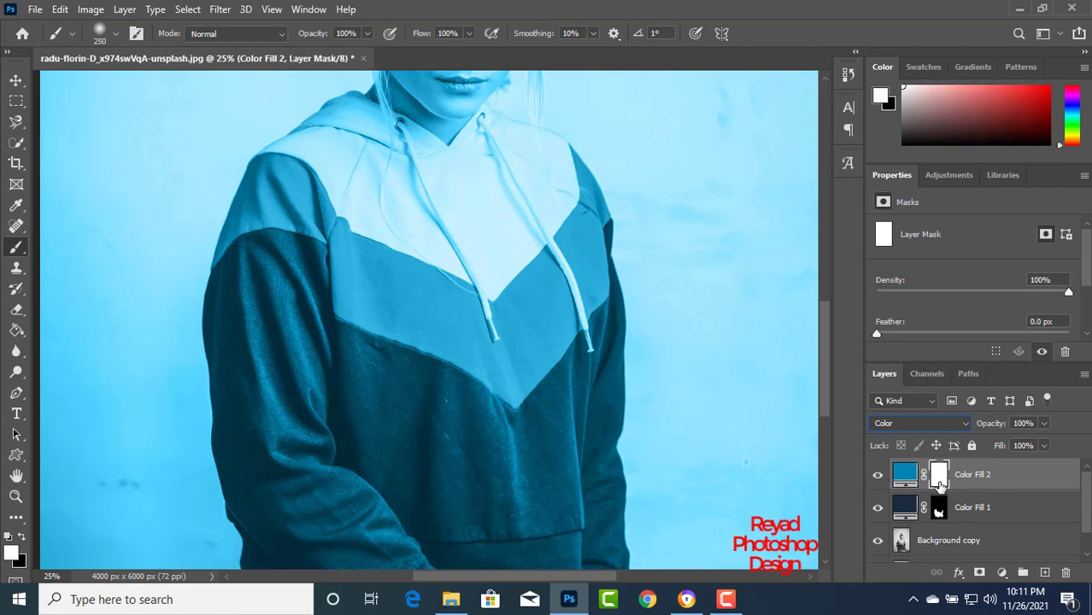
key("ctrl+i")
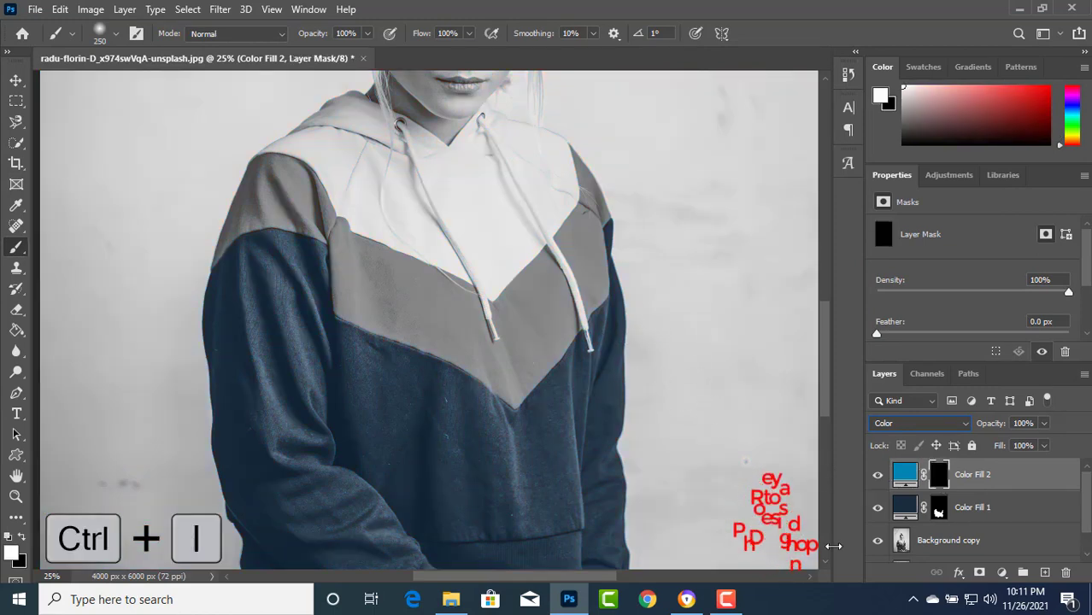
Paint the new fill layer's mask over the jeans at the outer hip with the size 250 brush.
left_click_drag(700, 557, 634, 402)
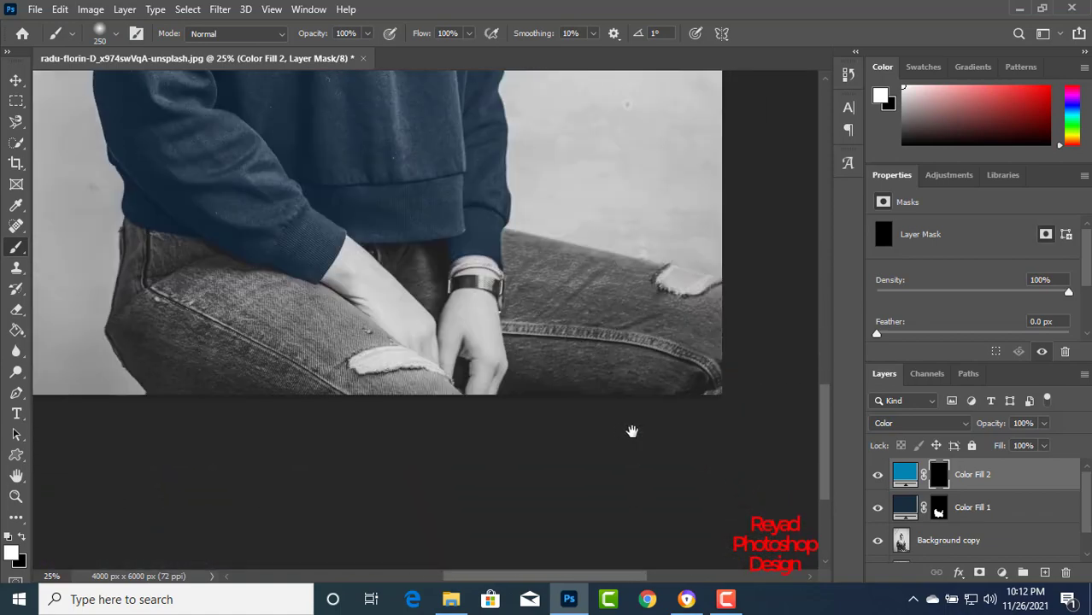
key("ctrl+plus")
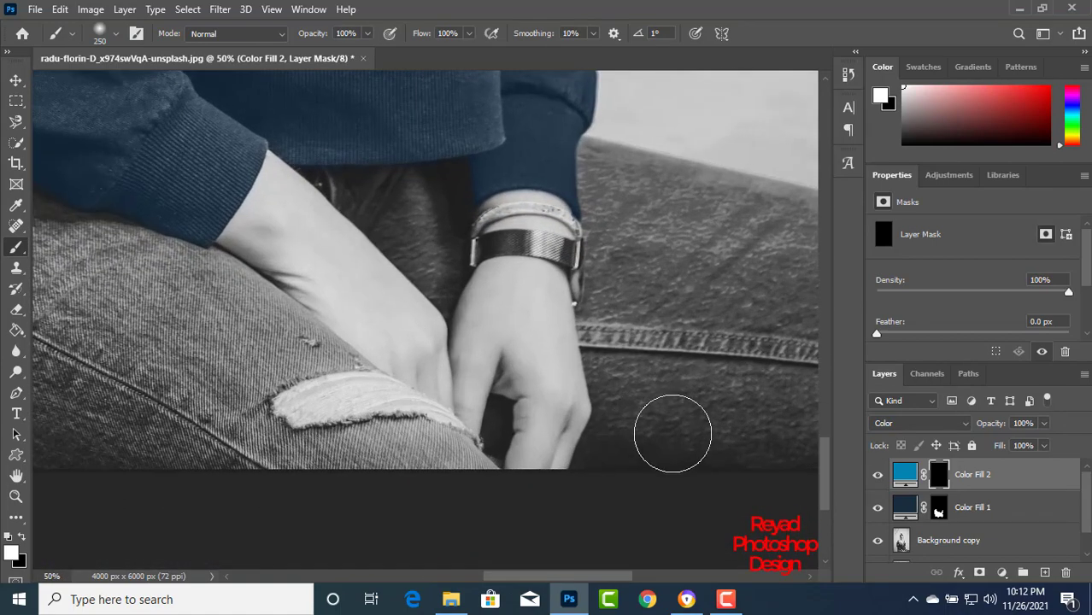
left_click_drag(622, 422, 679, 419)
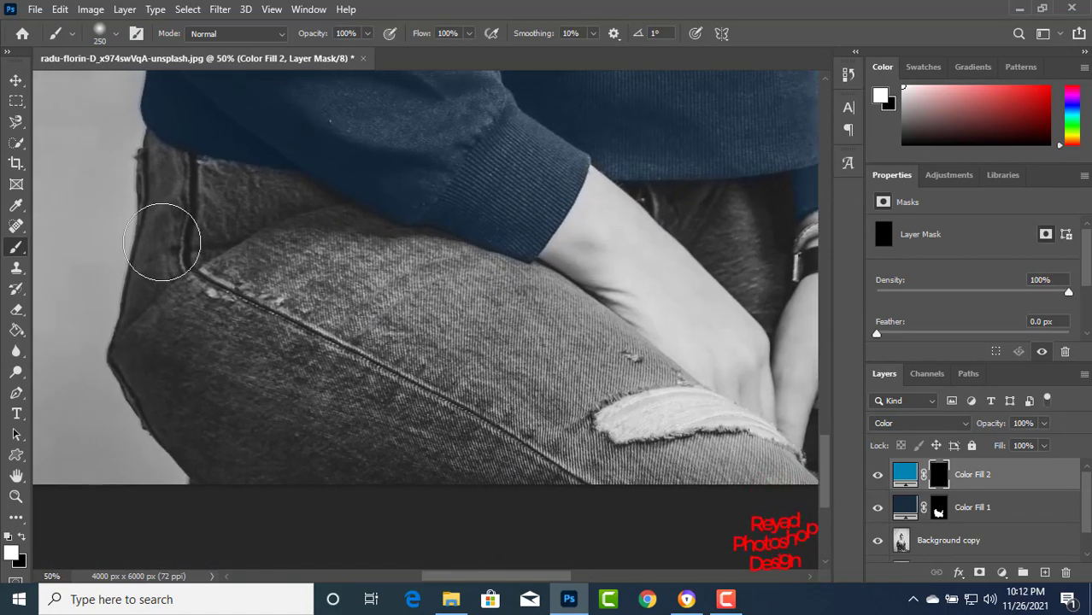
mouse_move(158, 232)
left_mouse_down()
mouse_move(211, 284)
mouse_move(222, 318)
mouse_move(221, 216)
mouse_move(303, 318)
mouse_move(267, 317)
mouse_move(229, 376)
mouse_move(187, 317)
mouse_move(182, 280)
mouse_move(180, 341)
mouse_move(162, 301)
mouse_move(186, 358)
left_mouse_up()
Reduce the brush to 70, then 35, and paint the mask over the jeans' waist corner and along the hoodie's lower edge.
key("bracketleft")
key("bracketleft")
key("bracketleft")
key("bracketleft")
key("bracketleft")
key("bracketleft")
key("bracketleft")
key("bracketleft")
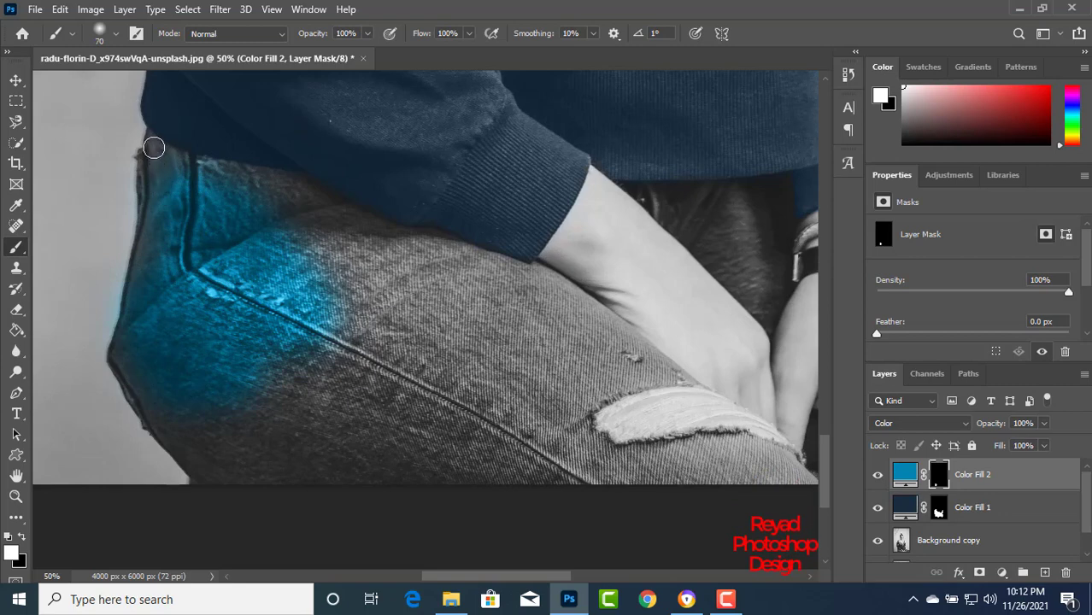
mouse_move(148, 135)
left_mouse_down()
mouse_move(175, 159)
mouse_move(306, 178)
mouse_move(361, 212)
mouse_move(246, 180)
left_mouse_up()
left_click_drag(160, 166, 192, 166)
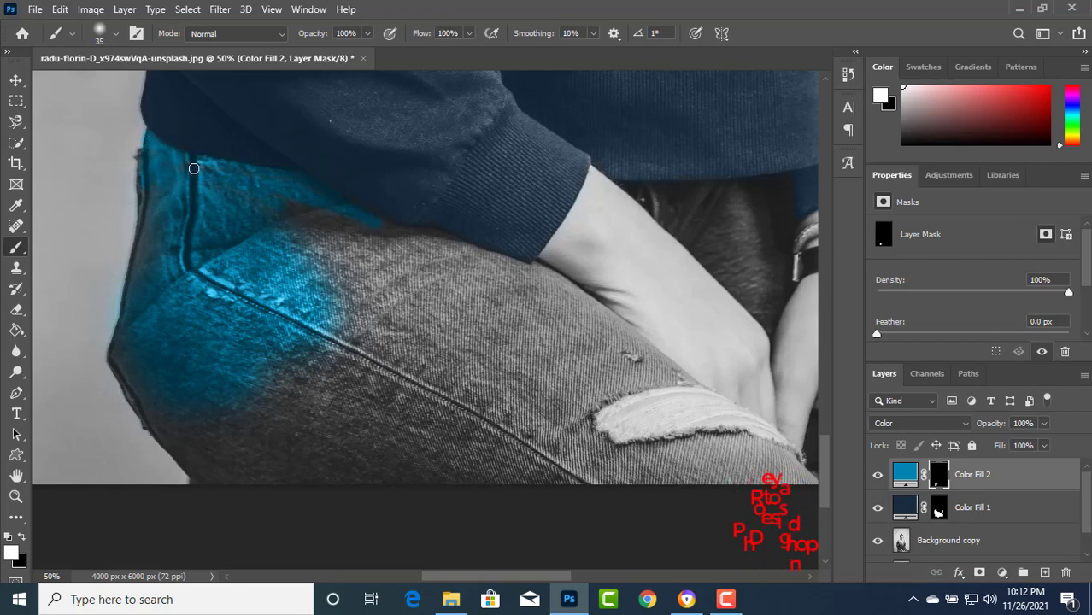
Enlarge the brush to 80 and paint the mask along the front leg's outer edge and beside the forearm to the knee rip.
key("bracketright")
key("bracketright")
key("bracketright")
key("bracketright")
mouse_move(150, 331)
left_mouse_down()
mouse_move(152, 264)
mouse_move(123, 262)
mouse_move(205, 375)
mouse_move(151, 290)
left_mouse_up()
left_click_drag(395, 139, 371, 233)
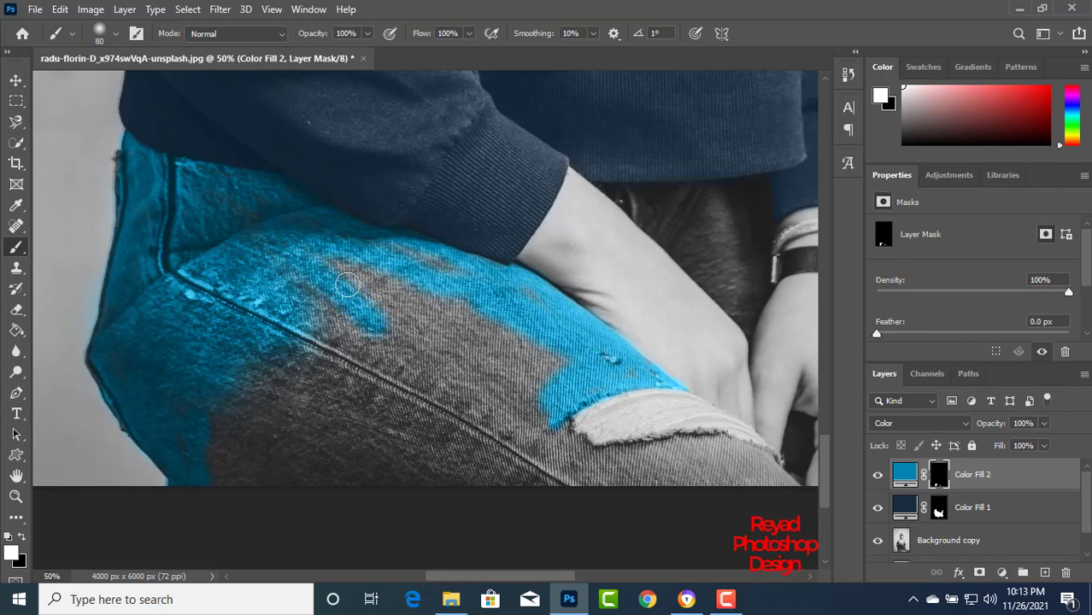
Enlarge the brush further and fill the mask over the middle of the front thigh.
key("bracketright")
key("bracketright")
key("bracketright")
key("bracketright")
key("bracketright")
mouse_move(383, 375)
left_mouse_down()
mouse_move(491, 369)
mouse_move(494, 354)
mouse_move(433, 404)
mouse_move(497, 468)
mouse_move(545, 485)
mouse_move(724, 494)
left_mouse_up()
Reduce the brush to 90 and paint the mask over the denim strip below the front knee's rip.
key("bracketleft")
key("bracketleft")
key("bracketleft")
key("bracketleft")
key("bracketleft")
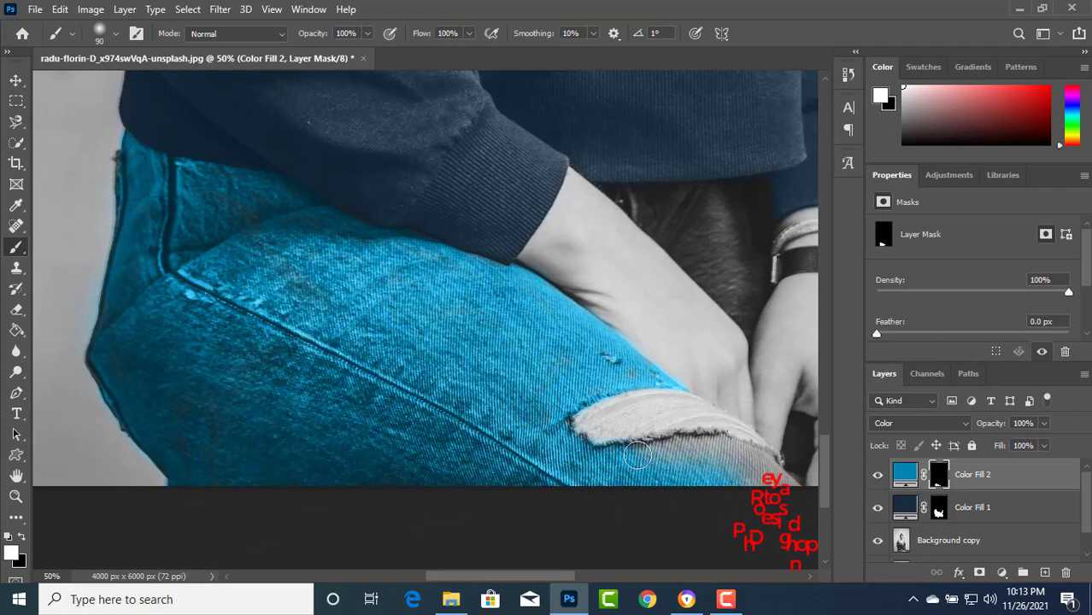
Paint the mask over the other leg along the cuff, watch and hand with a size 80 brush.
scroll(360, 429, "right", 6)
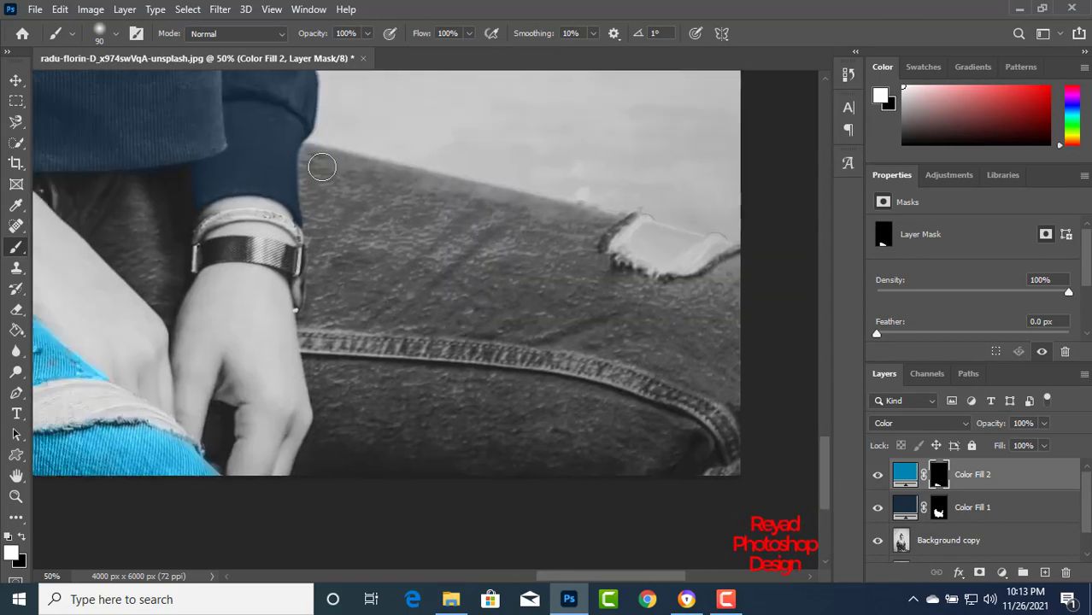
scroll(321, 167, "up", 1)
scroll(334, 183, "up", 3)
mouse_move(346, 227)
left_mouse_down()
mouse_move(355, 406)
mouse_move(346, 500)
left_mouse_up()
scroll(346, 500, "down", 3)
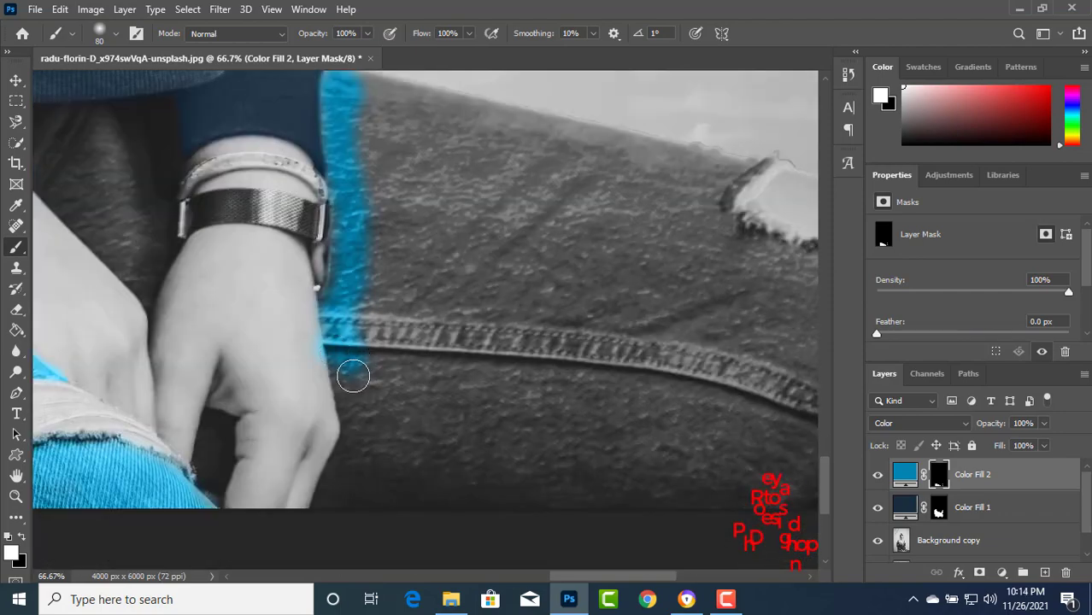
mouse_move(353, 376)
left_mouse_down()
mouse_move(360, 442)
mouse_move(331, 510)
mouse_move(363, 416)
mouse_move(477, 331)
left_mouse_up()
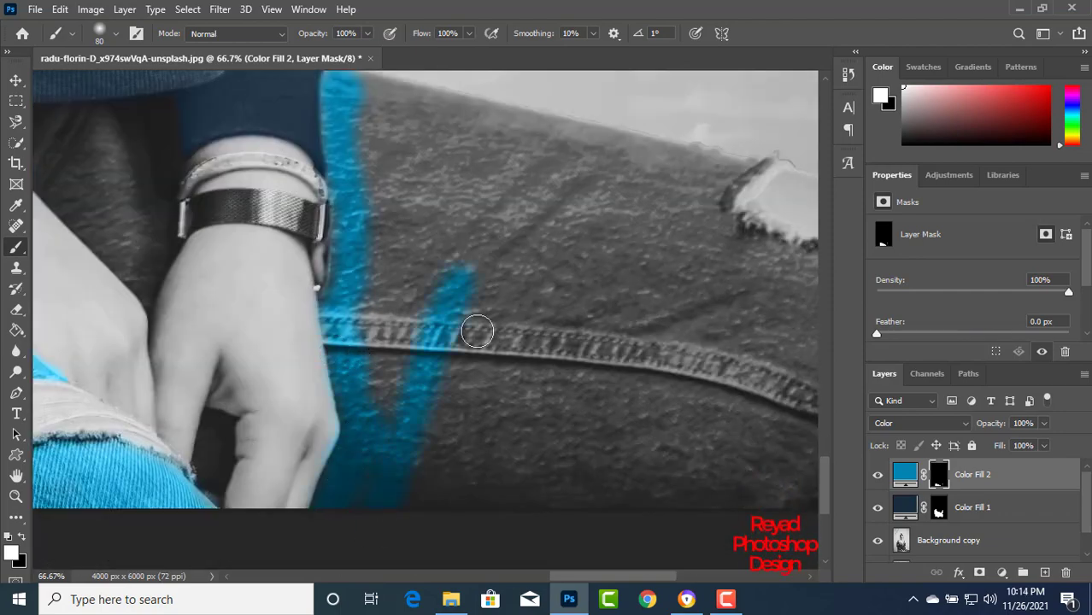
Paint the mask along the other thigh's upper edge, reducing the brush to 20 for the corner of the rip.
scroll(477, 331, "up", 3)
mouse_move(376, 256)
left_mouse_down()
mouse_move(616, 305)
mouse_move(554, 295)
left_mouse_up()
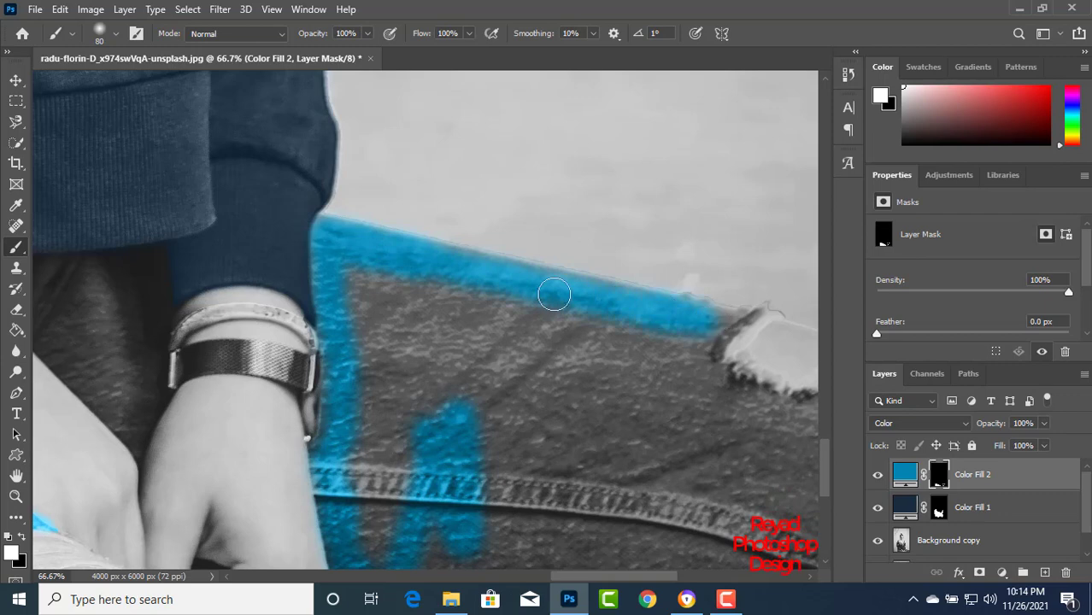
key("[")
key("[")
key("[")
key("[")
key("[")
key("[")
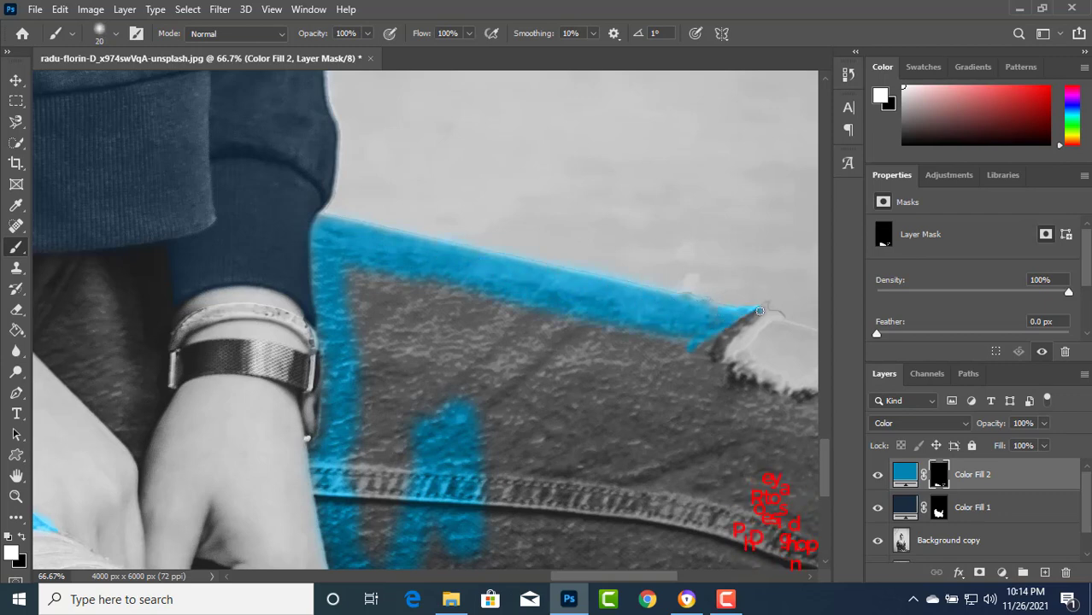
Enlarge the brush up to 150 and fill the mask over the other leg's thigh and lower seam area.
key("]")
key("]")
key("]")
key("]")
key("]")
key("]")
key("]")
key("]")
key("]")
mouse_move(693, 373)
left_mouse_down()
mouse_move(676, 411)
mouse_move(662, 342)
mouse_move(365, 274)
mouse_move(364, 493)
mouse_move(486, 411)
left_mouse_up()
key("]")
key("]")
key("]")
mouse_move(452, 338)
left_mouse_down()
mouse_move(599, 403)
mouse_move(443, 452)
left_mouse_up()
scroll(444, 452, "down", 3)
mouse_move(404, 286)
left_mouse_down()
mouse_move(319, 407)
mouse_move(275, 501)
mouse_move(389, 281)
mouse_move(461, 516)
mouse_move(551, 472)
mouse_move(593, 478)
left_mouse_up()
Paint the mask over the remaining grey denim below the other knee's rip, out to the photo's edge.
scroll(593, 477, "right", 5)
scroll(593, 478, "down", 1)
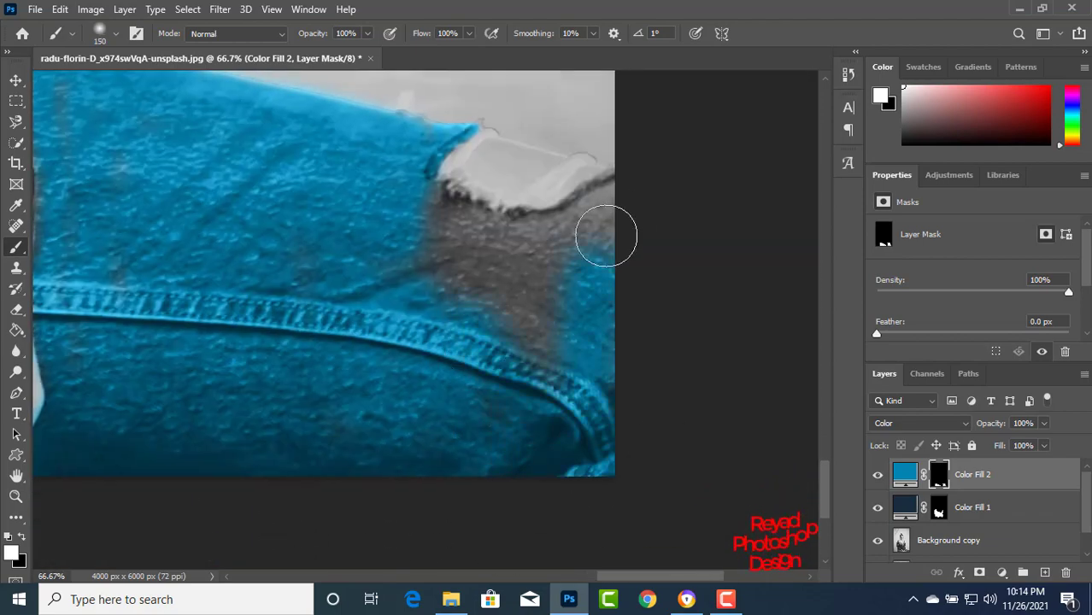
mouse_move(604, 237)
left_mouse_down()
mouse_move(524, 242)
mouse_move(435, 231)
mouse_move(480, 371)
left_mouse_up()
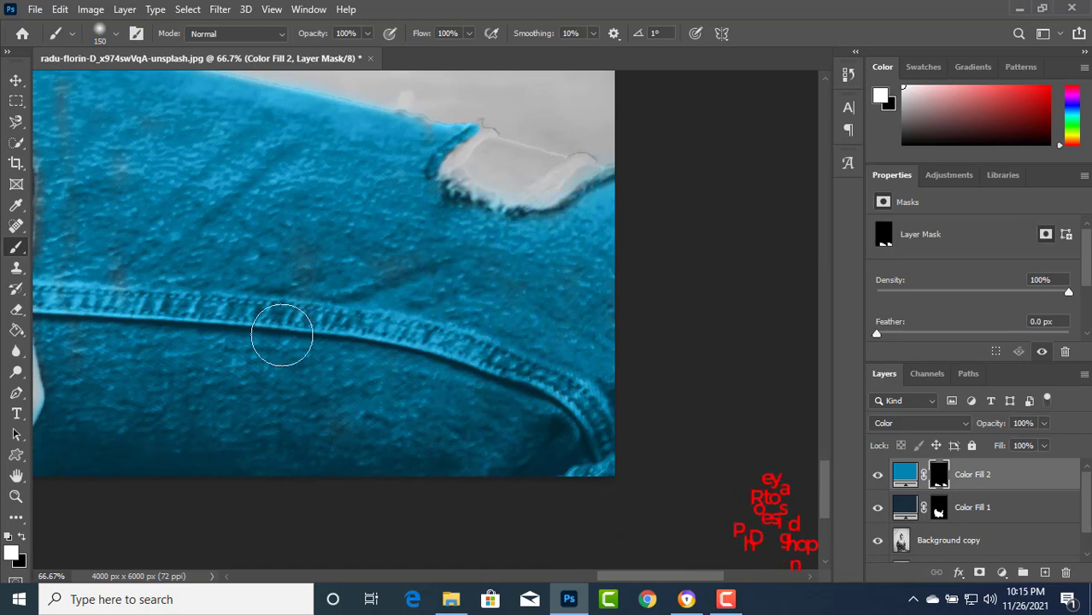
scroll(309, 395, "left", 3)
scroll(310, 395, "up", 1)
scroll(282, 337, "left", 4)
scroll(282, 338, "up", 1)
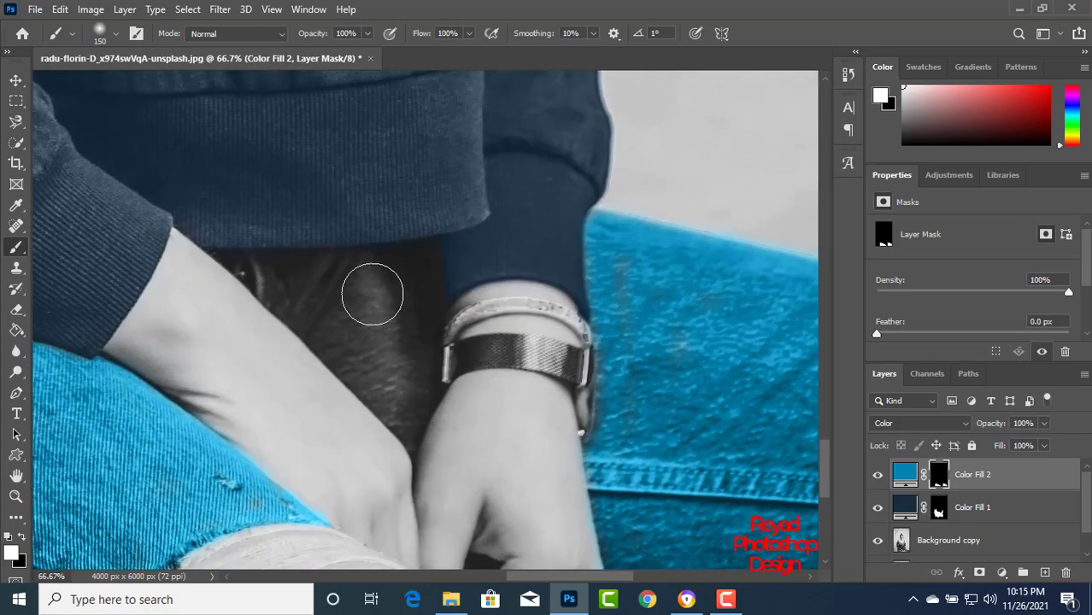
Paint the jeans mask along the forearm's inner edge below the hoodie hem, starting with a size 15 brush.
key("bracketleft")
key("bracketleft")
key("bracketleft")
key("bracketleft")
key("bracketleft")
key("bracketleft")
key("bracketleft")
key("bracketleft")
key("bracketleft")
key("bracketleft")
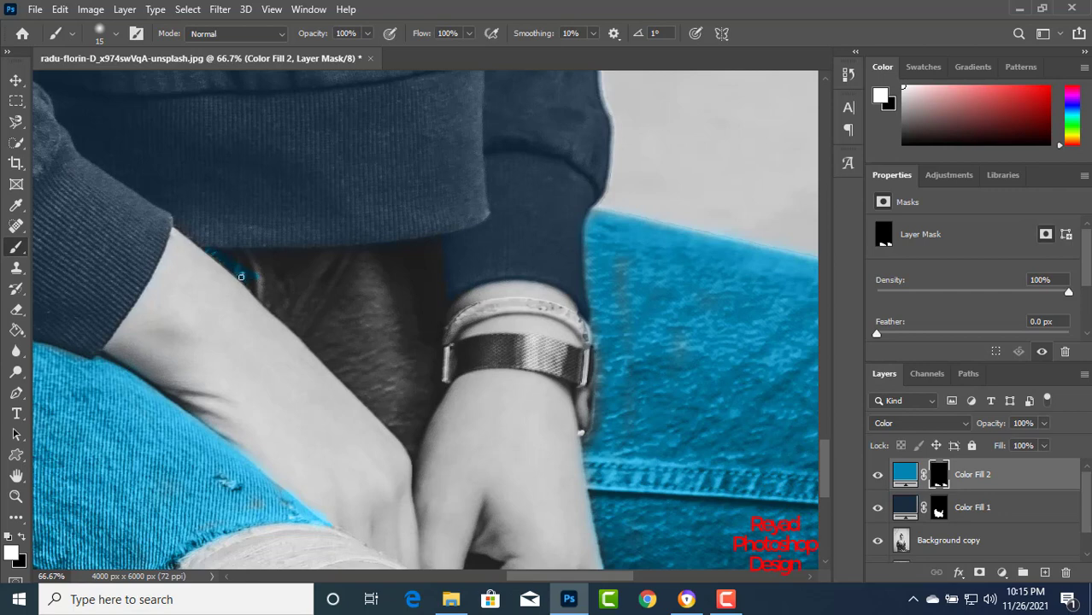
key("bracketright")
left_click_drag(239, 265, 325, 344)
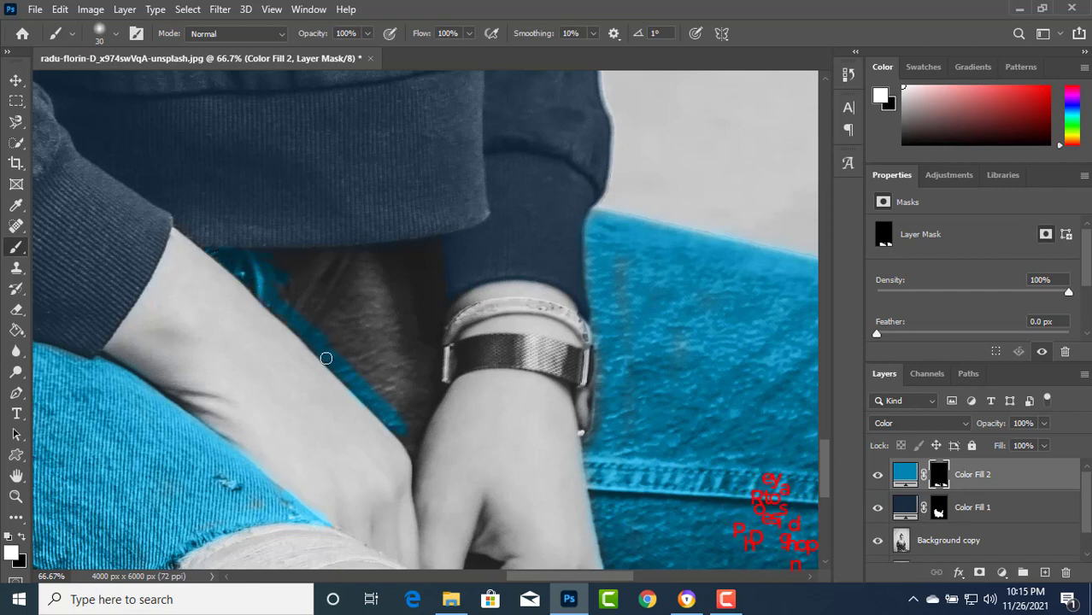
Fill the mask over the lap denim between the arms with a size 50 brush, using smaller sizes down to 15 around the hands.
key("bracketright")
key("bracketright")
mouse_move(273, 254)
left_mouse_down()
mouse_move(430, 246)
mouse_move(424, 341)
mouse_move(416, 264)
mouse_move(335, 312)
mouse_move(320, 281)
mouse_move(373, 373)
mouse_move(383, 287)
mouse_move(408, 365)
left_mouse_up()
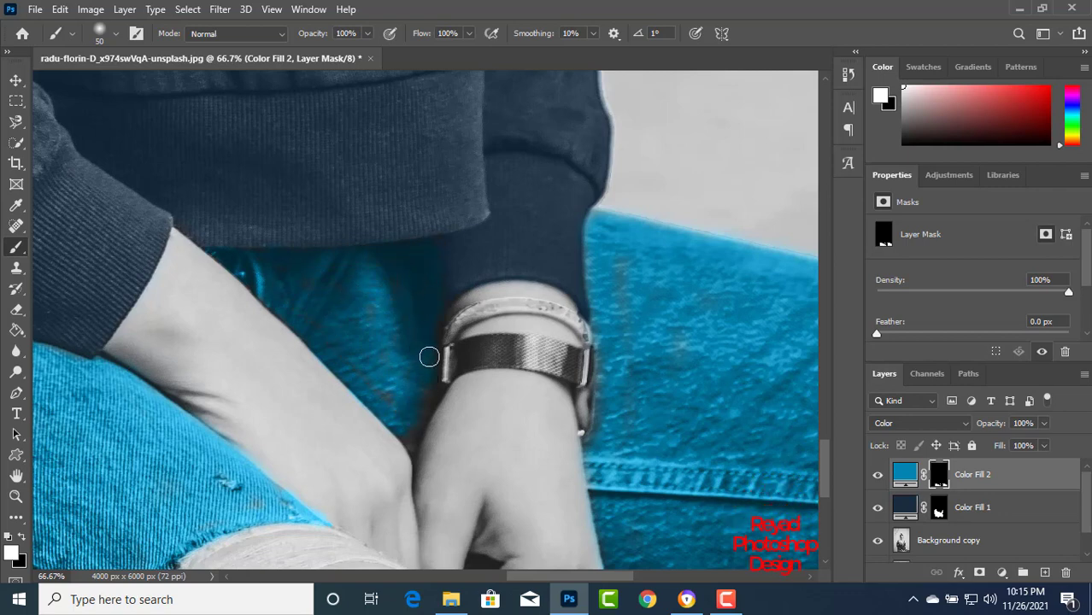
key("bracketleft")
key("bracketleft")
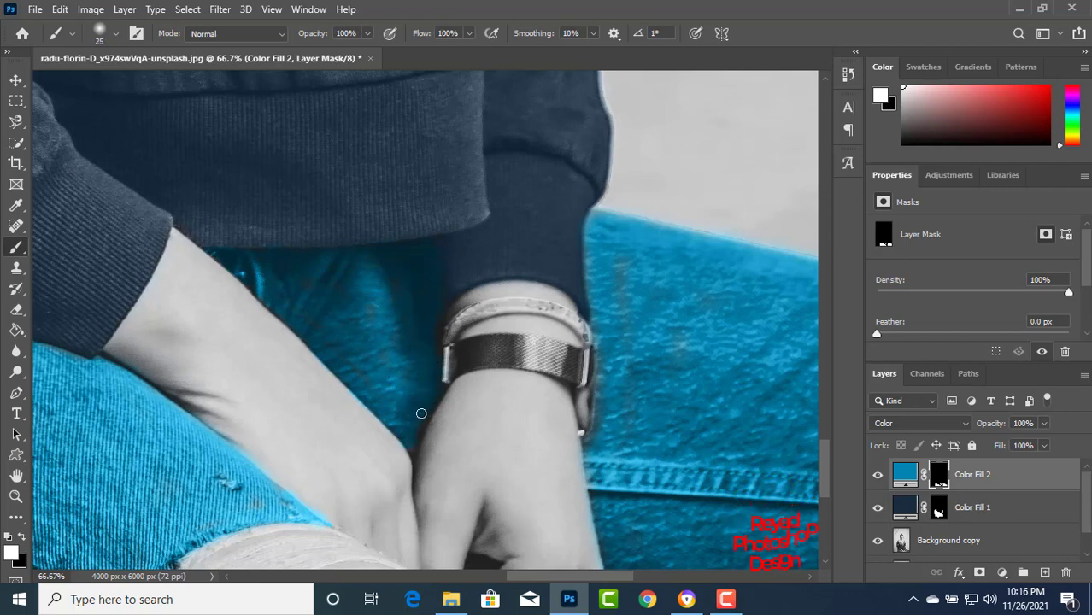
scroll(434, 502, "down", 5)
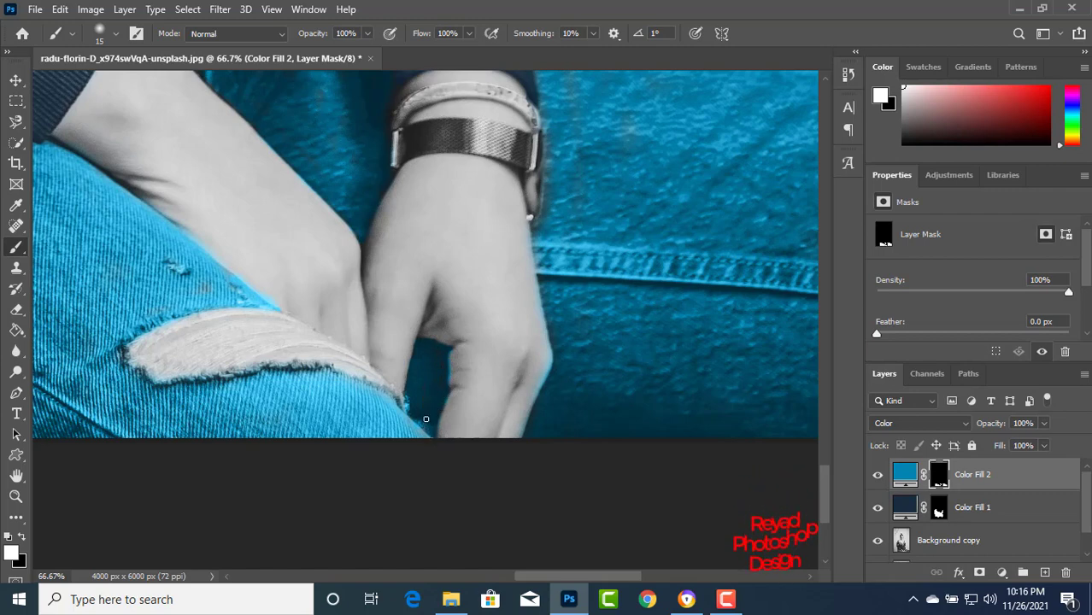
Add a new Solid Color fill layer and enter the hex colour ff5f35.
scroll(424, 416, "down", 6)
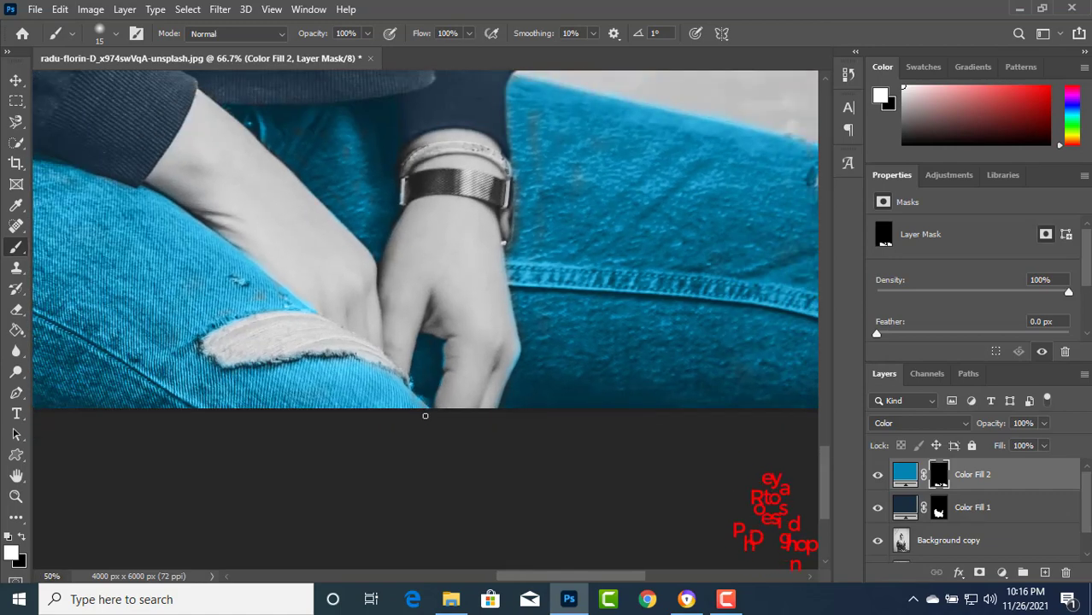
scroll(425, 416, "down", 1)
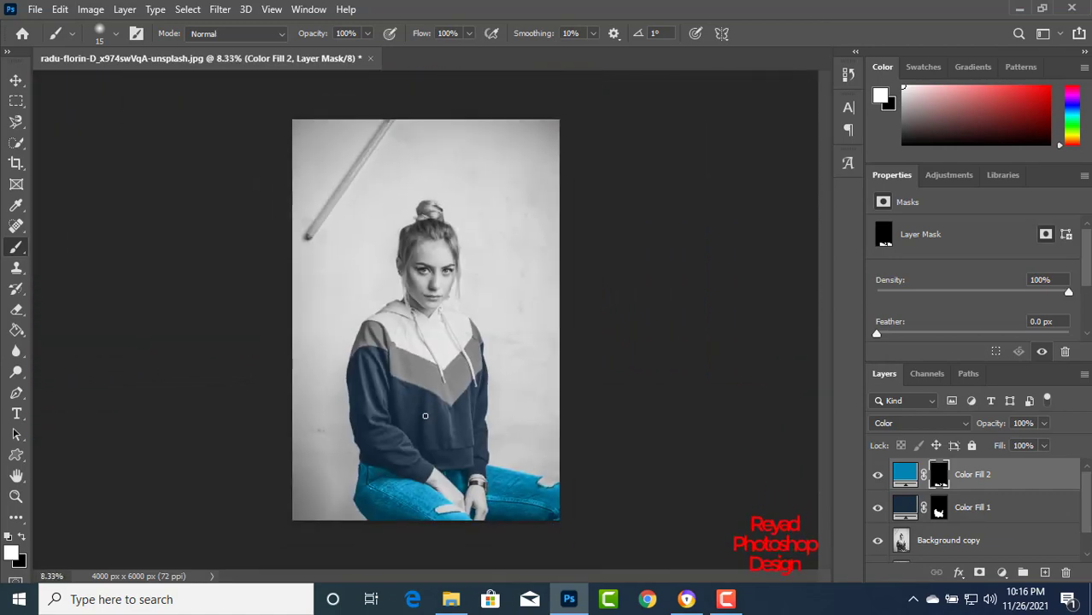
scroll(424, 416, "up", 1)
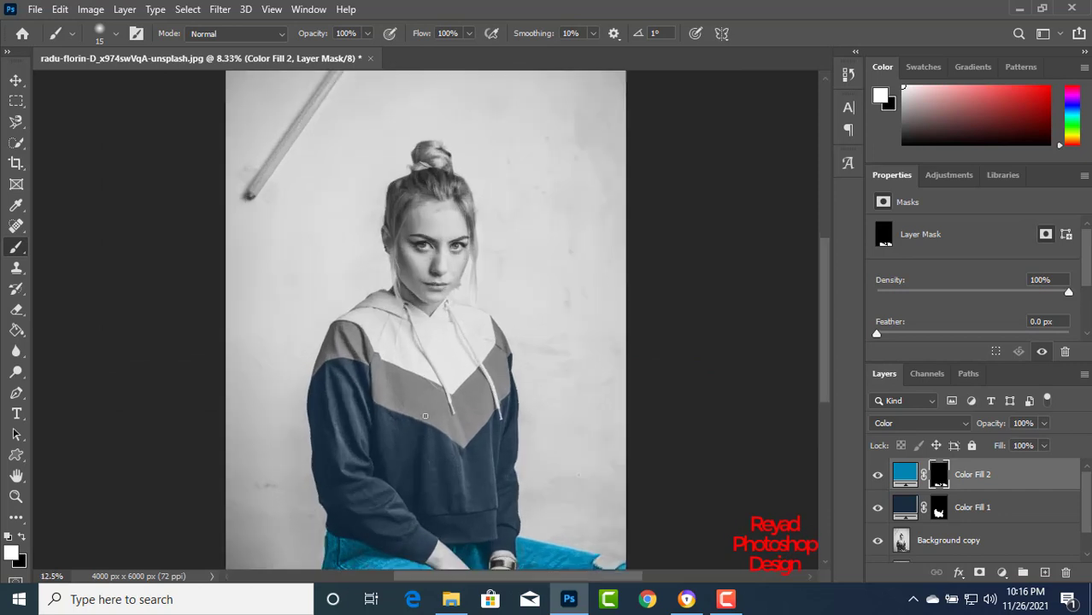
scroll(517, 445, "up", 1)
left_click(1002, 572)
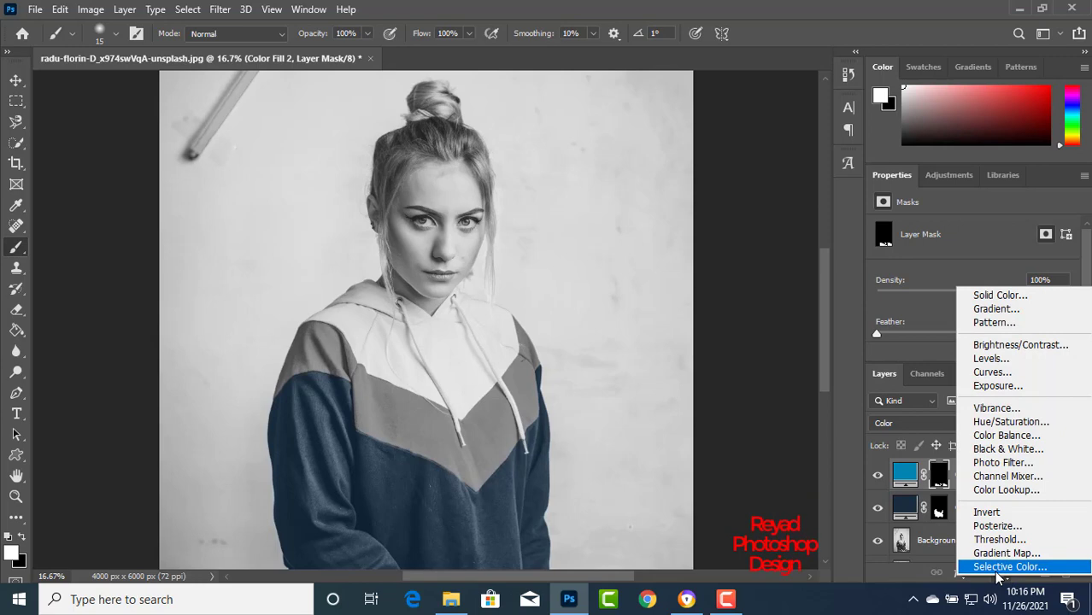
left_click(998, 295)
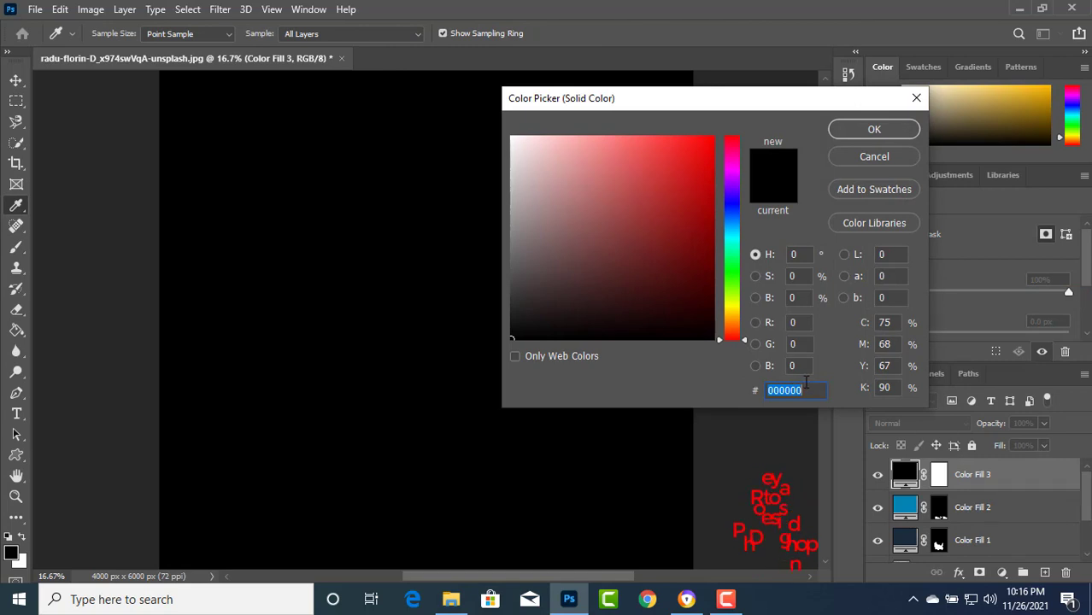
type("ff5")
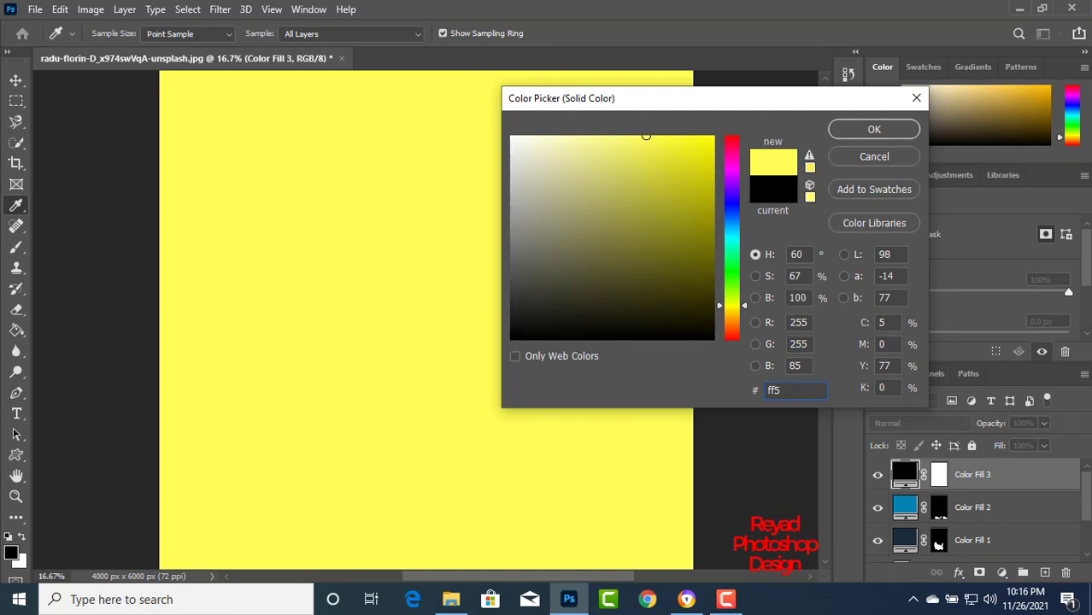
type("f")
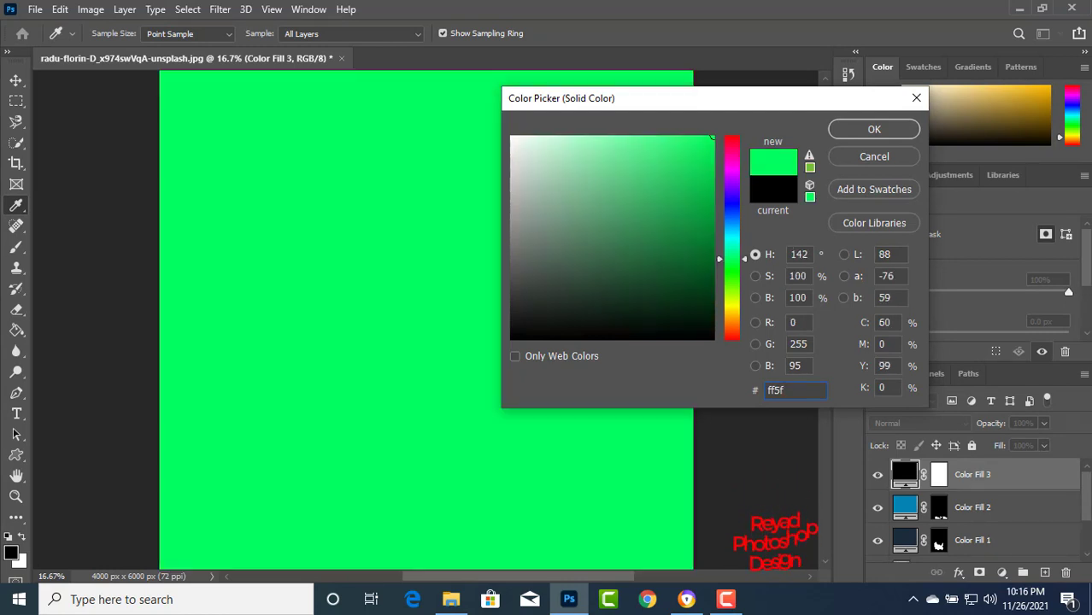
type("35")
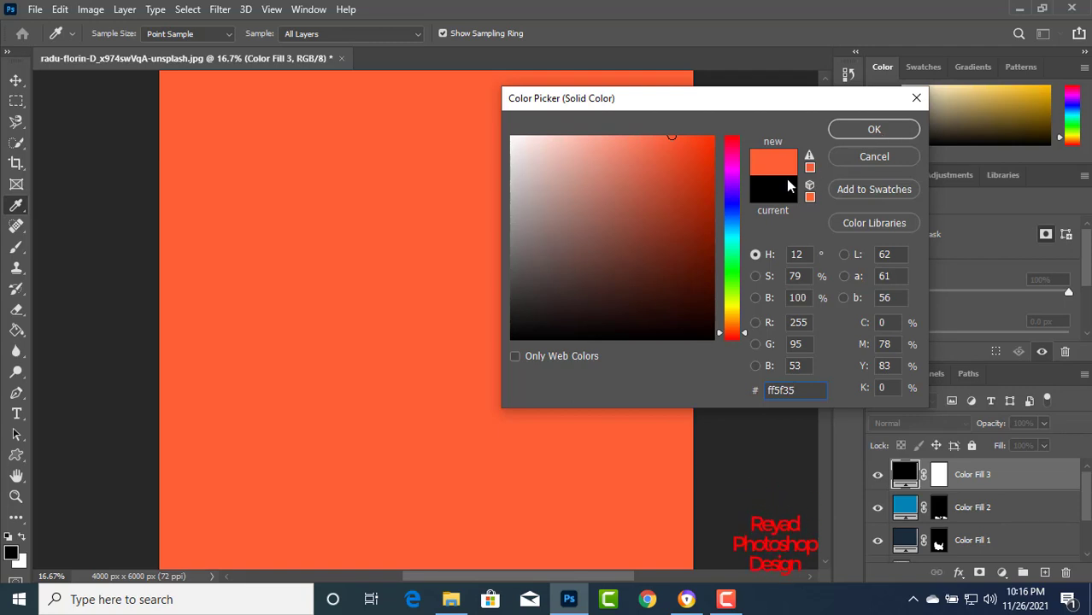
Darken the fill's orange to c63f1c within the same hue and accept the colour.
key("ctrl+a")
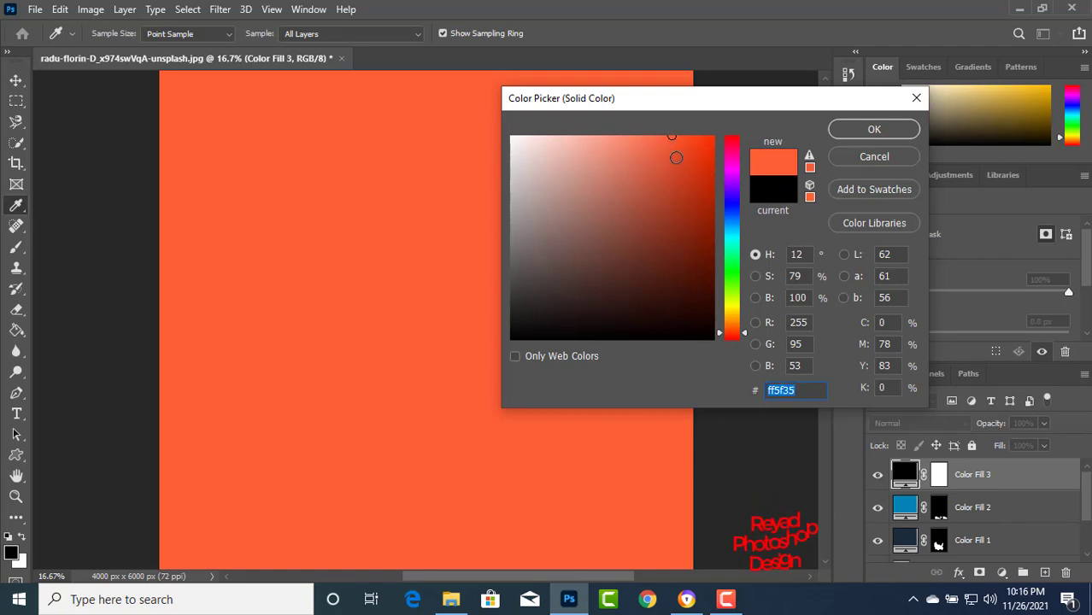
mouse_move(676, 158)
left_mouse_down()
mouse_move(654, 185)
mouse_move(685, 181)
left_mouse_up()
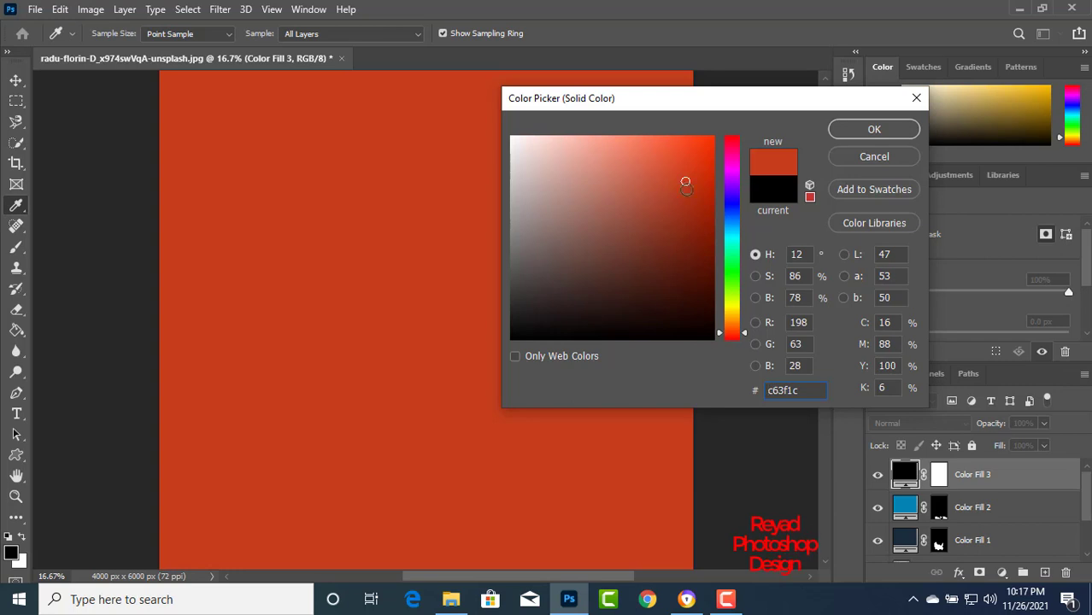
double_click(759, 392)
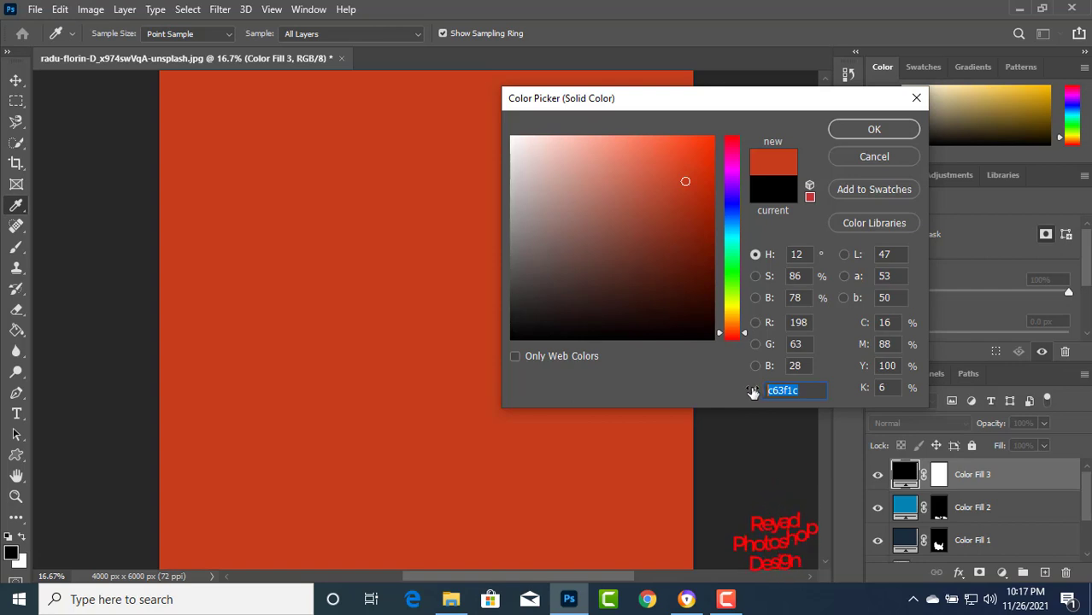
left_click(877, 129)
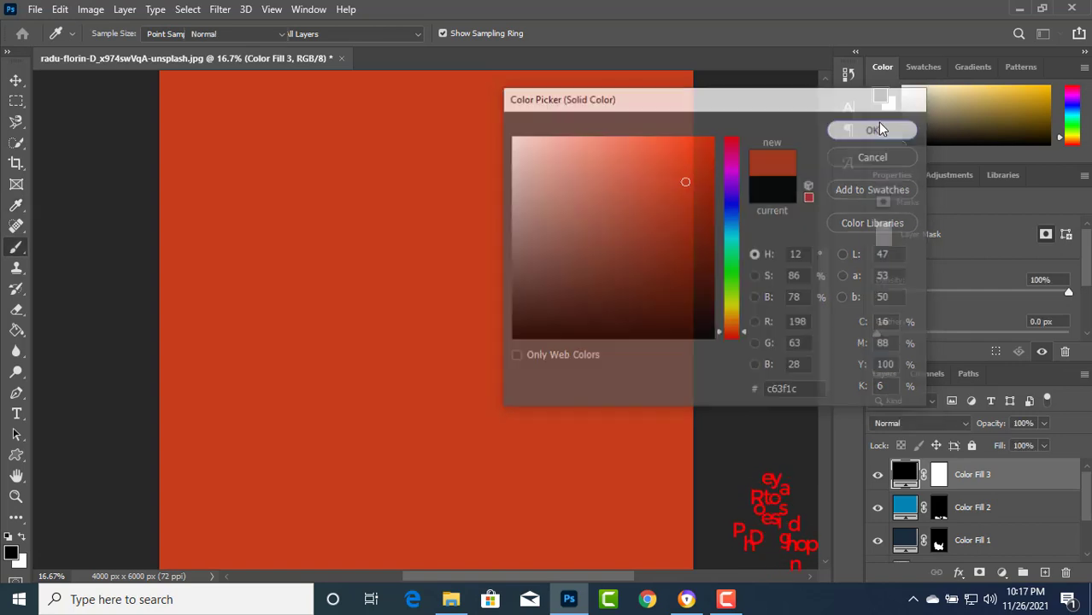
Set the orange fill layer's blend mode to Color and invert its mask to black.
left_click(930, 422)
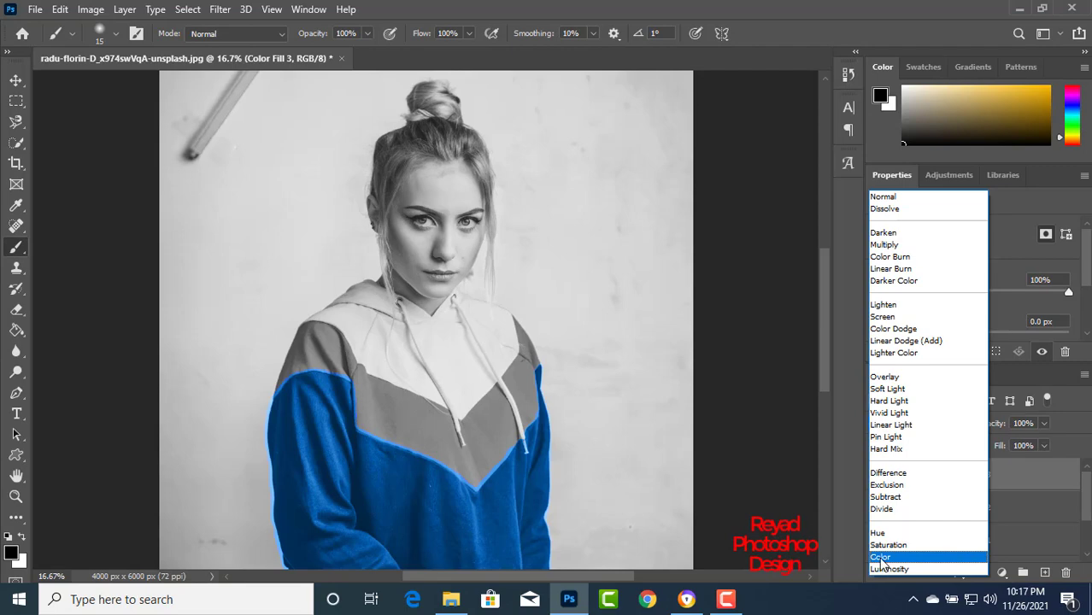
left_click(880, 558)
left_click(937, 480)
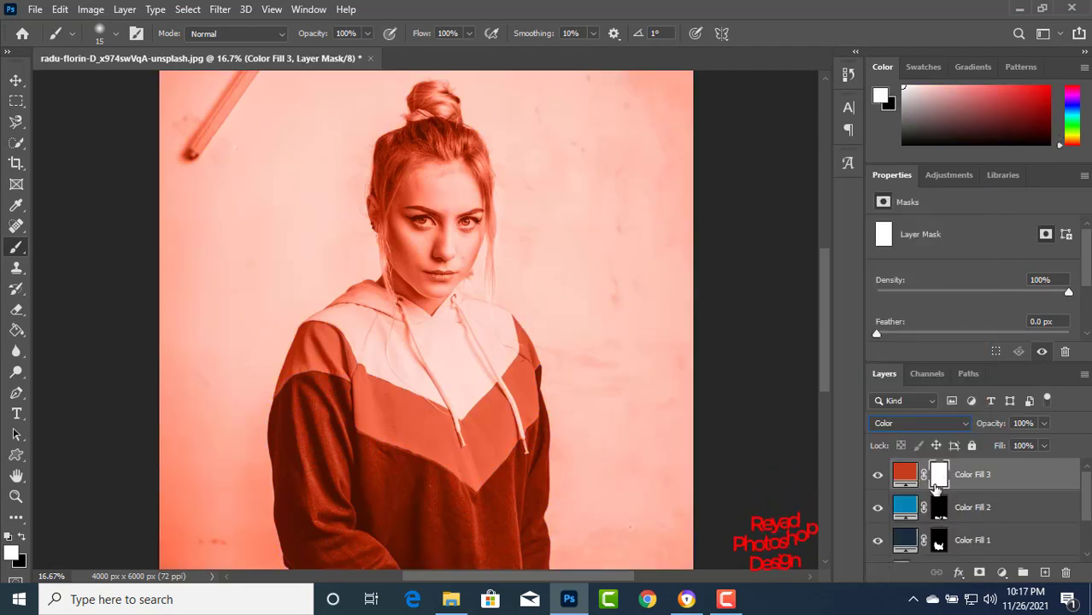
key("ctrl+i")
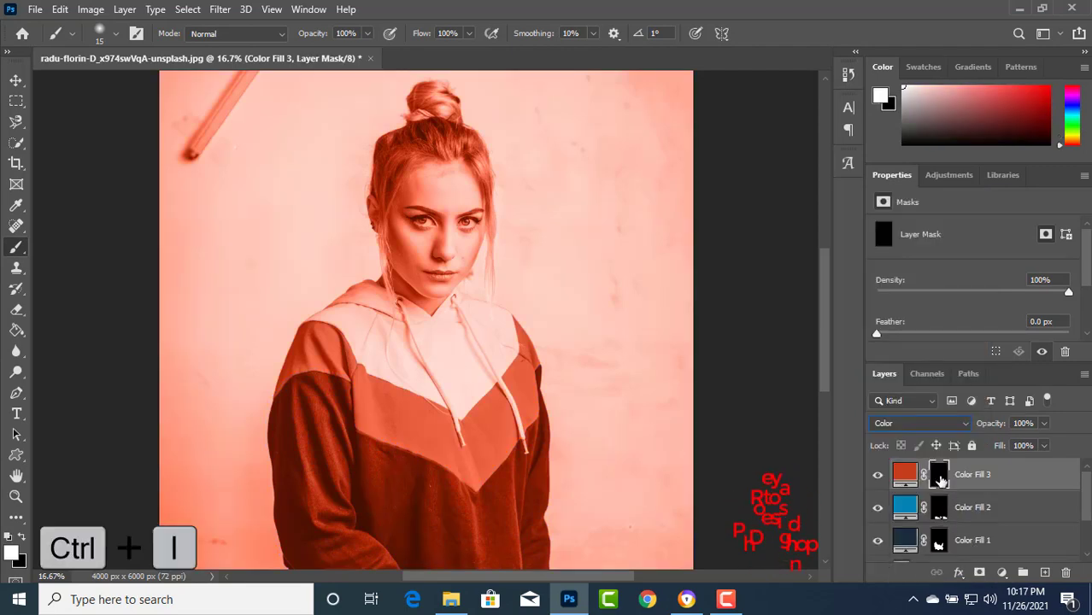
Paint the orange layer's mask over the lower outer corner of the grey shoulder panel with a size 20 brush.
key("ctrl+plus")
key("ctrl+plus")
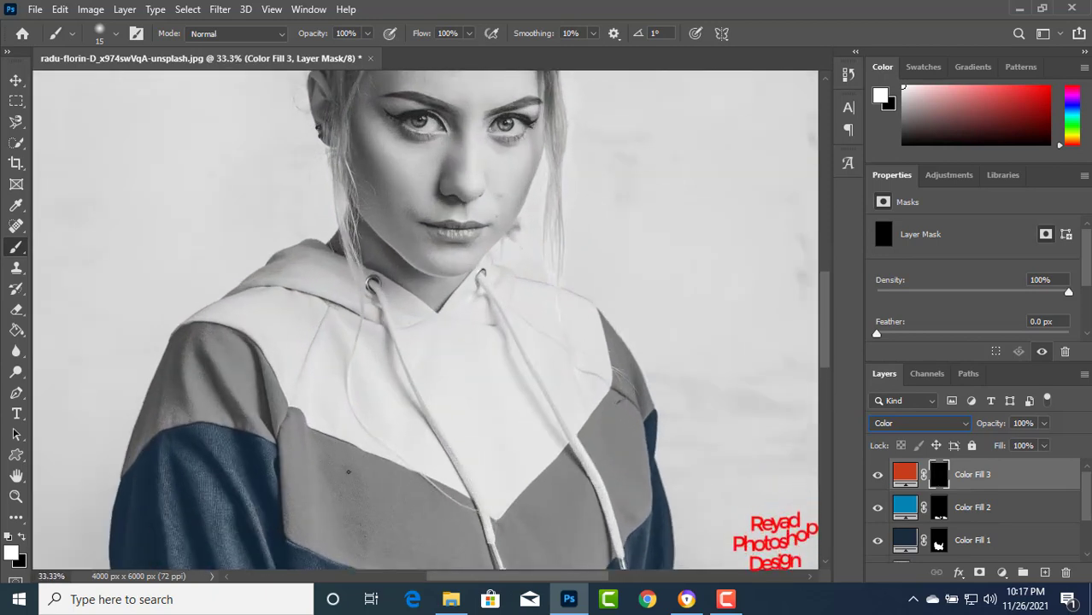
key("bracketright")
key("bracketright")
key("bracketright")
key("bracketright")
key("bracketright")
key("bracketright")
key("bracketright")
key("bracketright")
key("bracketright")
key("bracketright")
key("bracketright")
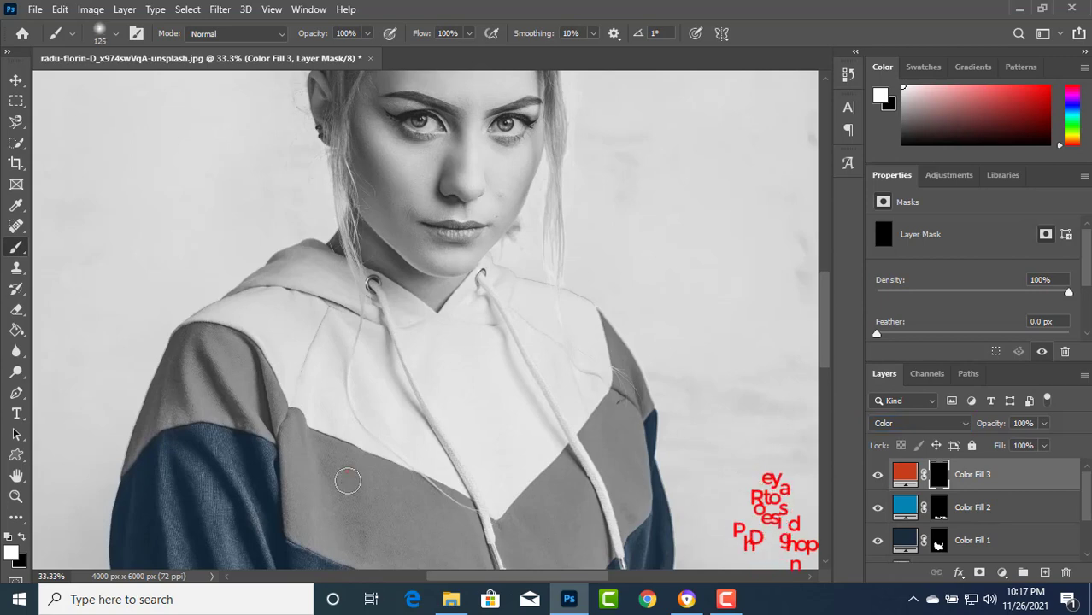
scroll(344, 472, "up", 1)
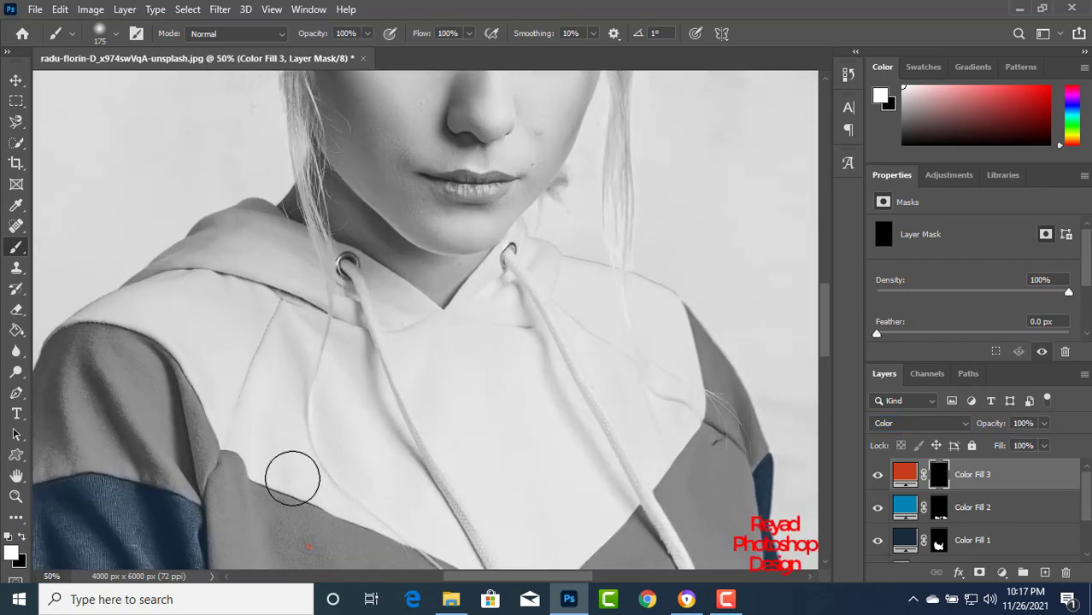
left_click_drag(282, 478, 618, 484)
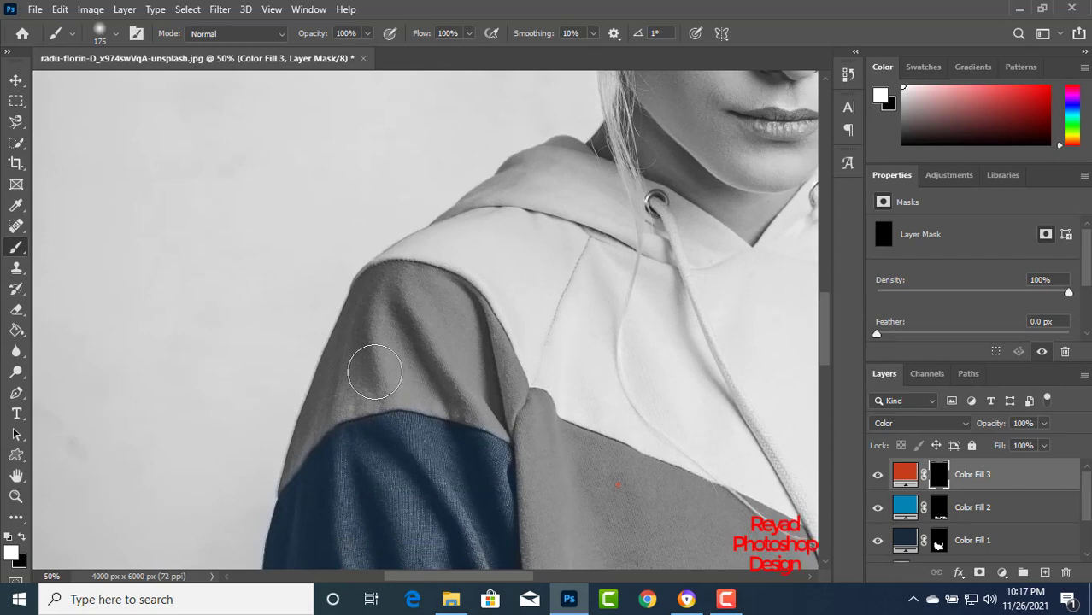
key("bracketleft")
key("bracketleft")
key("bracketleft")
key("bracketleft")
key("bracketleft")
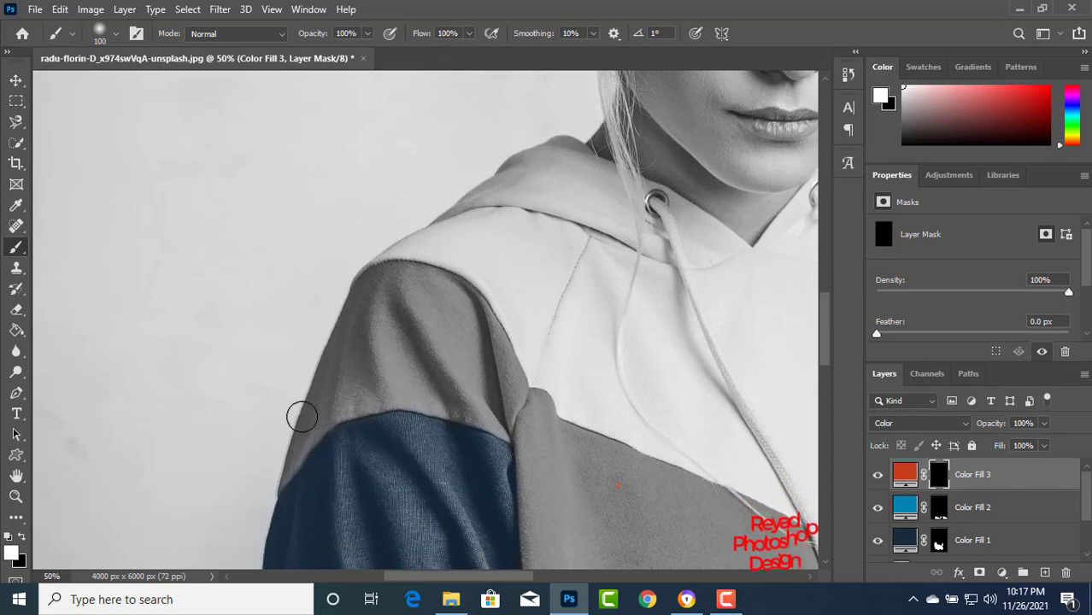
key("bracketleft")
key("bracketleft")
key("bracketleft")
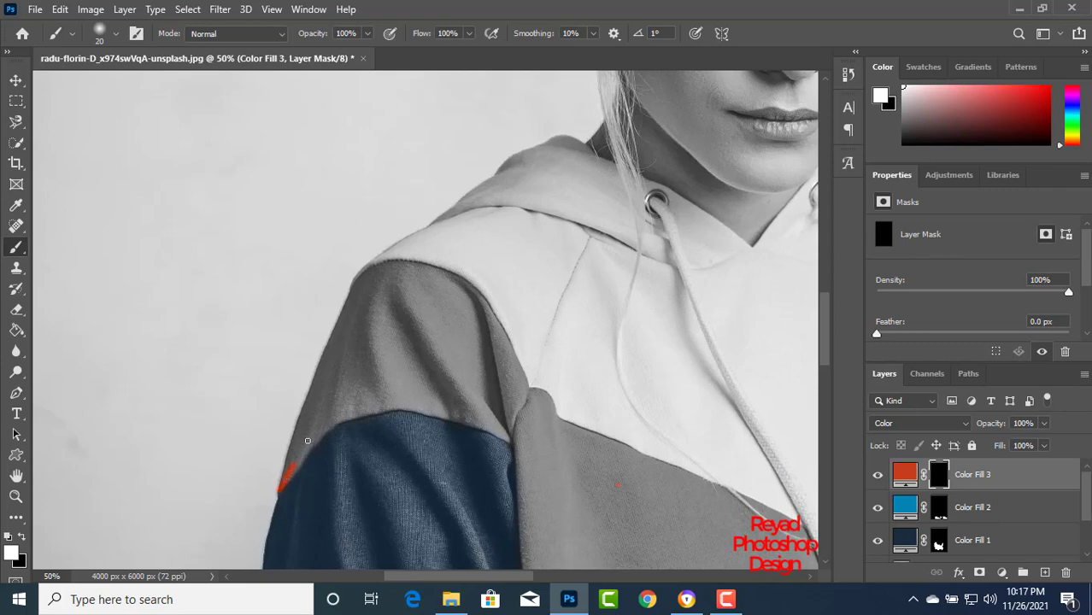
left_click_drag(307, 441, 313, 427)
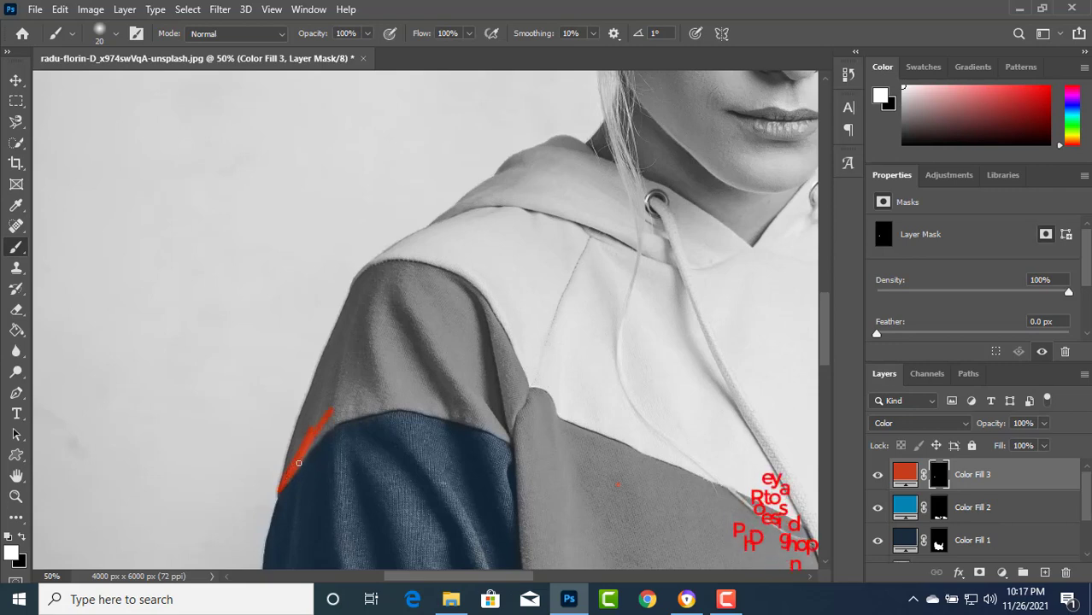
left_click_drag(315, 425, 333, 408)
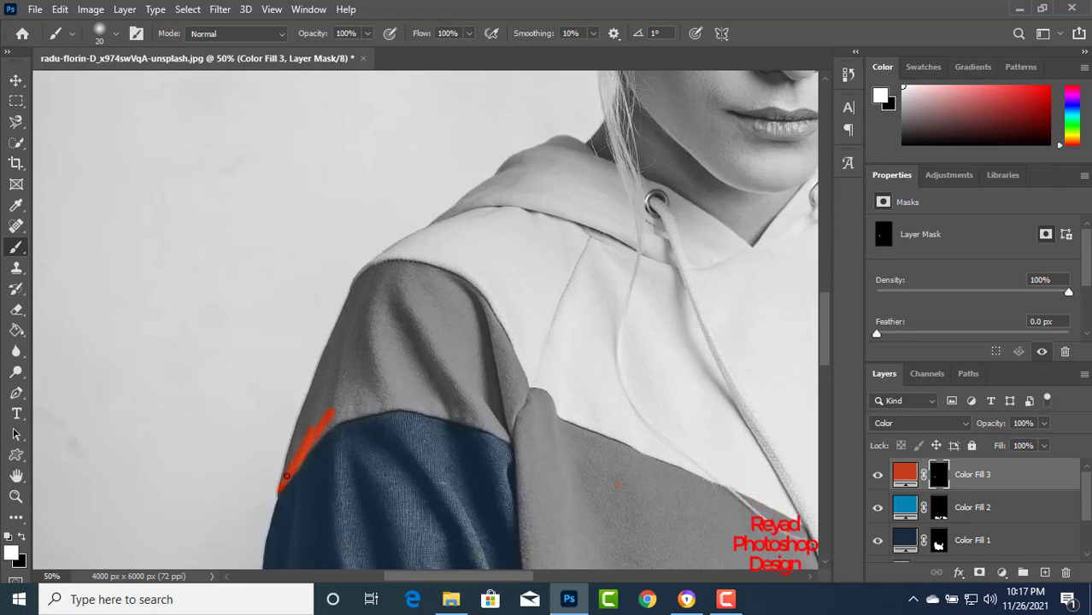
mouse_move(287, 476)
left_mouse_down()
mouse_move(298, 437)
mouse_move(295, 463)
left_mouse_up()
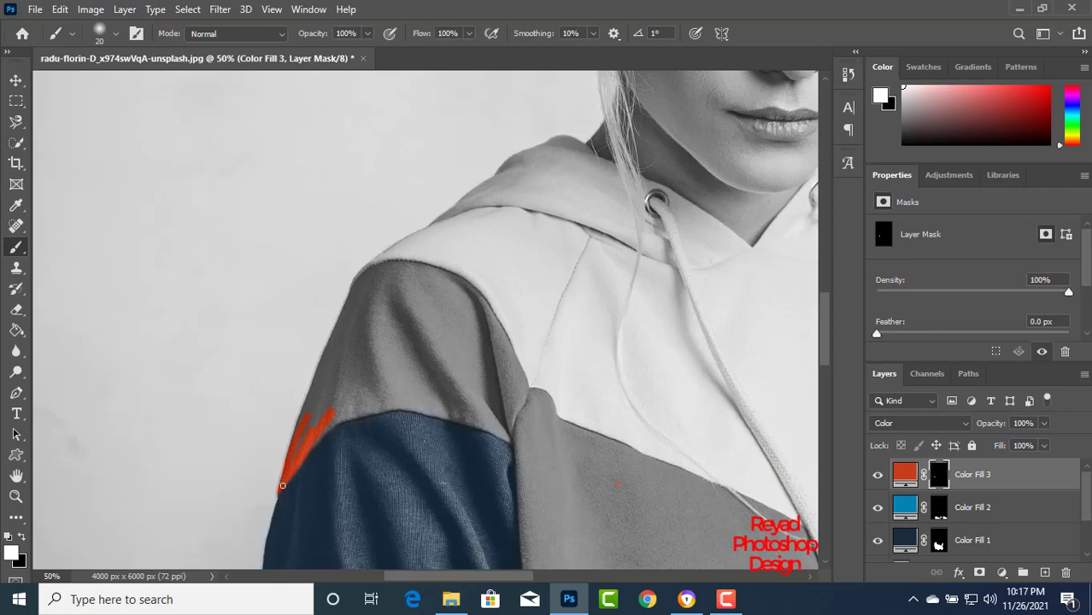
Enlarge the brush to 50 and fill the mask over the rest of the grey shoulder panel.
key("bracketright")
key("bracketright")
key("bracketright")
mouse_move(318, 414)
left_mouse_down()
mouse_move(298, 455)
mouse_move(340, 379)
mouse_move(336, 414)
mouse_move(296, 459)
left_mouse_up()
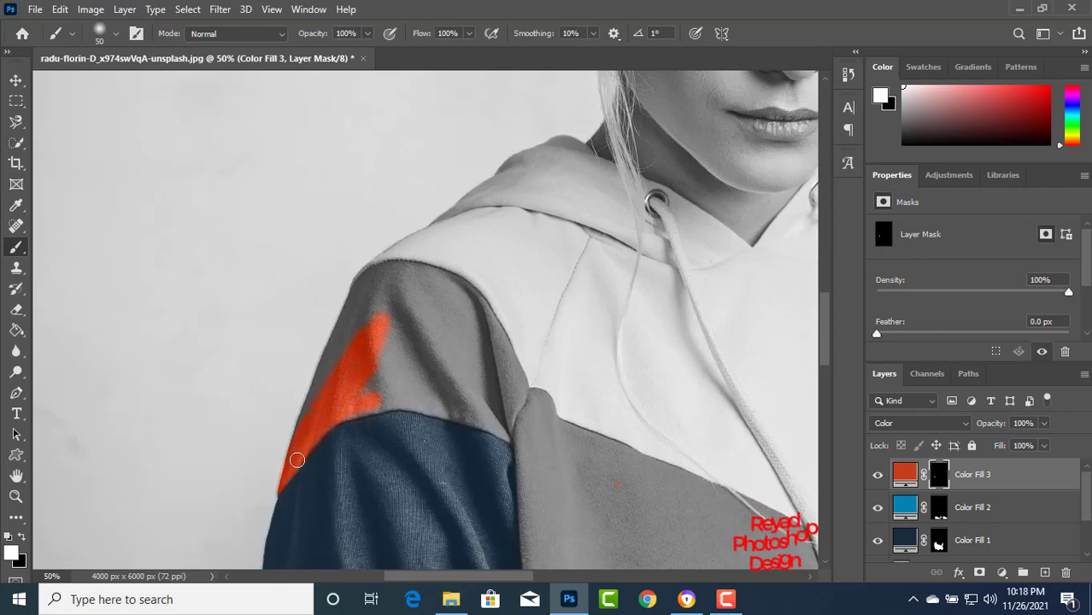
mouse_move(507, 421)
left_mouse_down()
mouse_move(450, 397)
mouse_move(460, 387)
mouse_move(426, 369)
mouse_move(306, 419)
mouse_move(357, 308)
left_mouse_up()
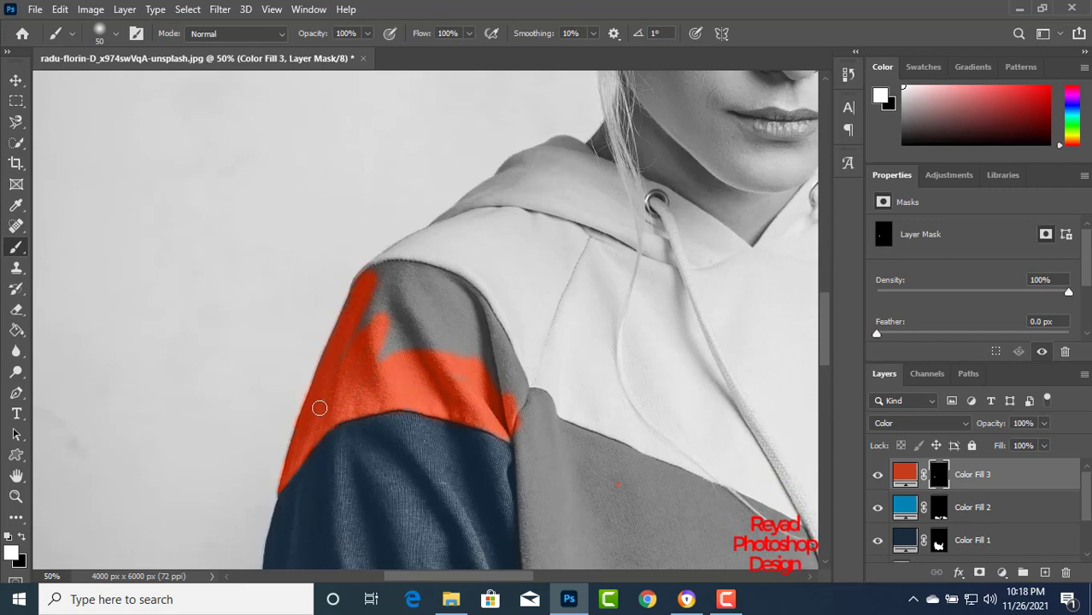
mouse_move(348, 358)
left_mouse_down()
mouse_move(371, 280)
mouse_move(389, 270)
mouse_move(457, 283)
mouse_move(478, 306)
left_mouse_up()
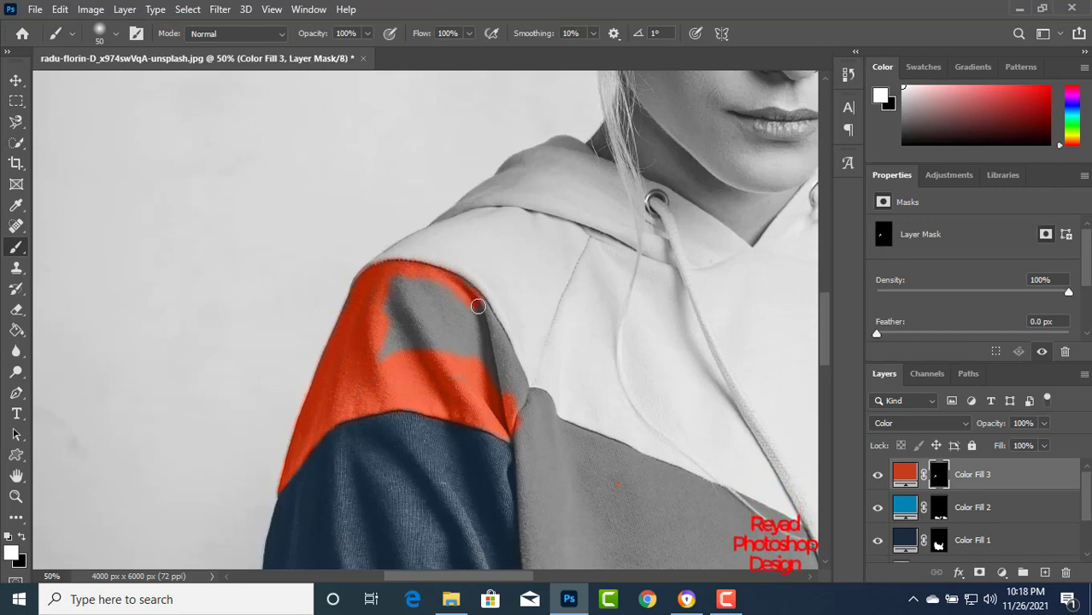
mouse_move(510, 377)
left_mouse_down()
mouse_move(375, 294)
mouse_move(372, 356)
mouse_move(433, 305)
mouse_move(444, 377)
left_mouse_up()
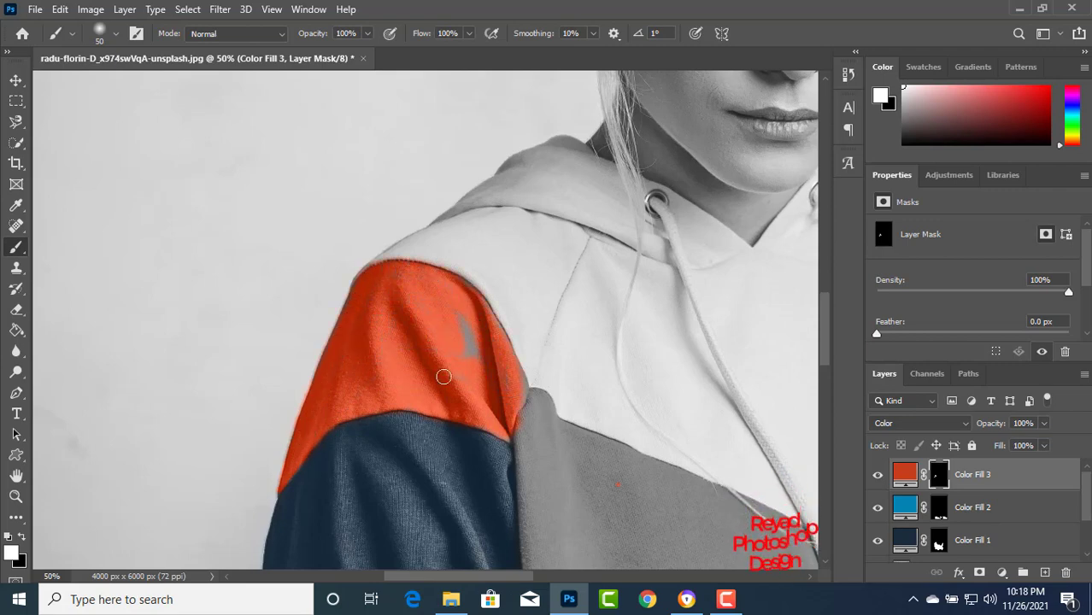
Paint the orange layer's mask along the side and lower edge of the grey chest band with a size 50 brush.
mouse_move(511, 433)
left_mouse_down()
mouse_move(551, 421)
mouse_move(532, 412)
left_mouse_up()
left_click_drag(578, 471, 471, 273)
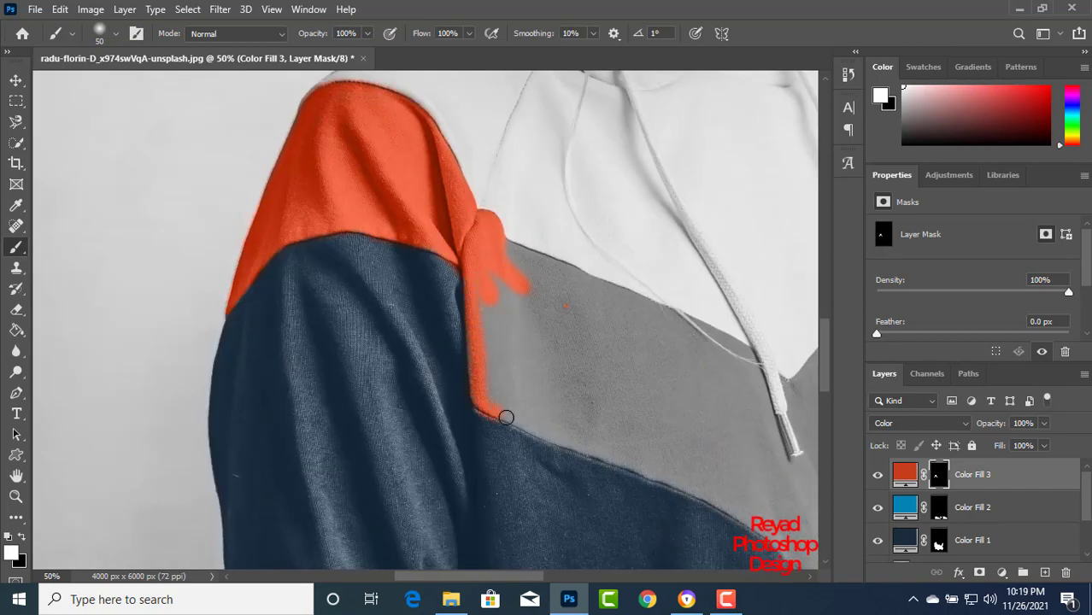
mouse_move(506, 417)
left_mouse_down()
mouse_move(681, 484)
mouse_move(483, 336)
mouse_move(575, 401)
left_mouse_up()
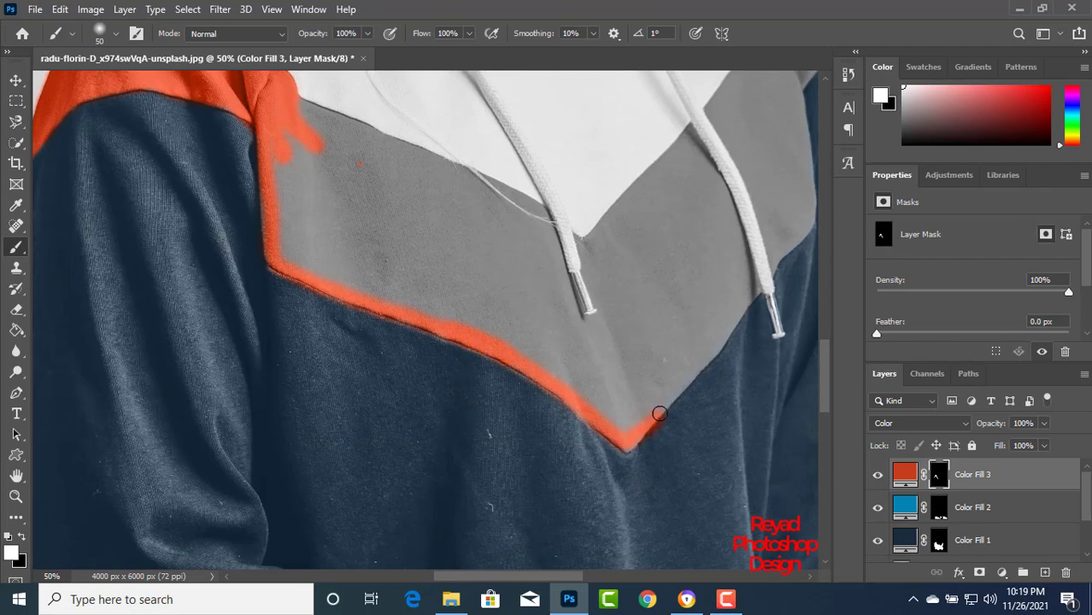
Enlarge the brush to 125 and fill the mask over the wide part of the chest band up to the first drawstring.
key("bracketright")
key("bracketright")
key("bracketright")
key("bracketright")
key("bracketright")
key("bracketright")
key("bracketright")
key("bracketright")
mouse_move(419, 245)
left_mouse_down()
mouse_move(395, 212)
mouse_move(315, 179)
mouse_move(307, 235)
mouse_move(406, 279)
mouse_move(314, 248)
left_mouse_up()
key("bracketleft")
key("bracketleft")
mouse_move(429, 259)
left_mouse_down()
mouse_move(571, 371)
mouse_move(649, 364)
mouse_move(623, 410)
left_mouse_up()
left_click_drag(393, 244, 450, 351)
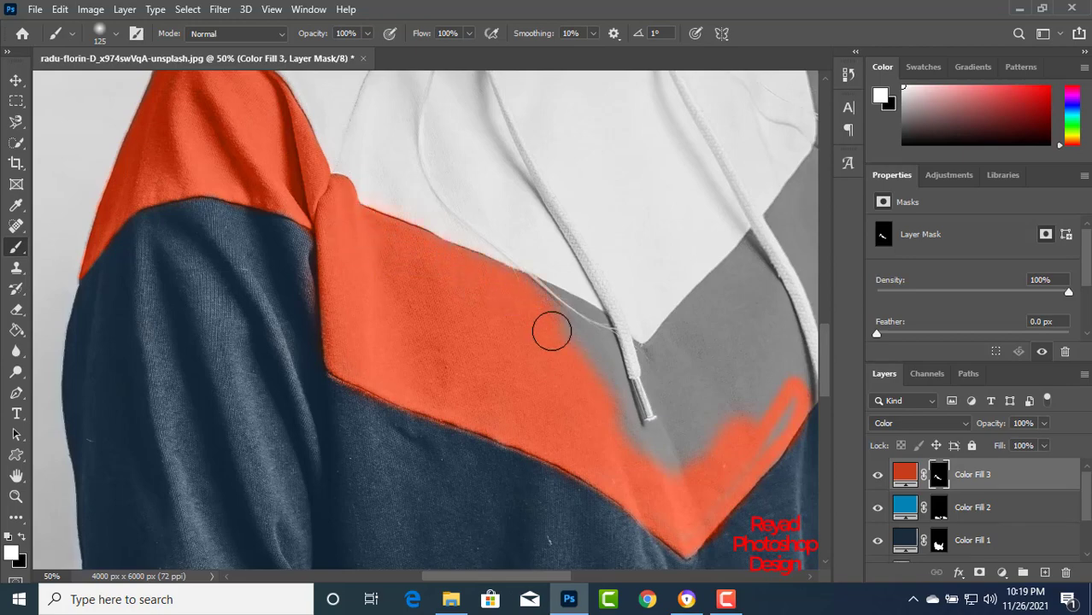
Paint the mask over the grey sliver between the loose hair and the white yoke beside the first drawstring, using brush sizes 5 to 10.
key("ctrl+plus")
key("ctrl+plus")
key("ctrl+plus")
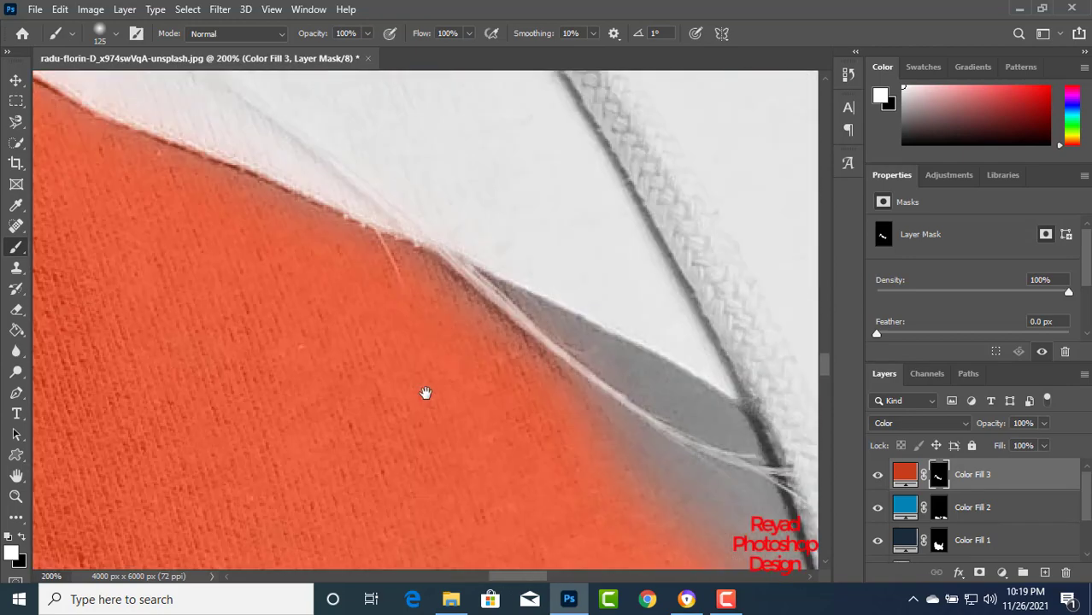
key("bracketleft")
key("bracketleft")
key("bracketleft")
key("bracketleft")
key("bracketleft")
key("bracketleft")
key("bracketleft")
key("bracketleft")
key("bracketleft")
key("bracketleft")
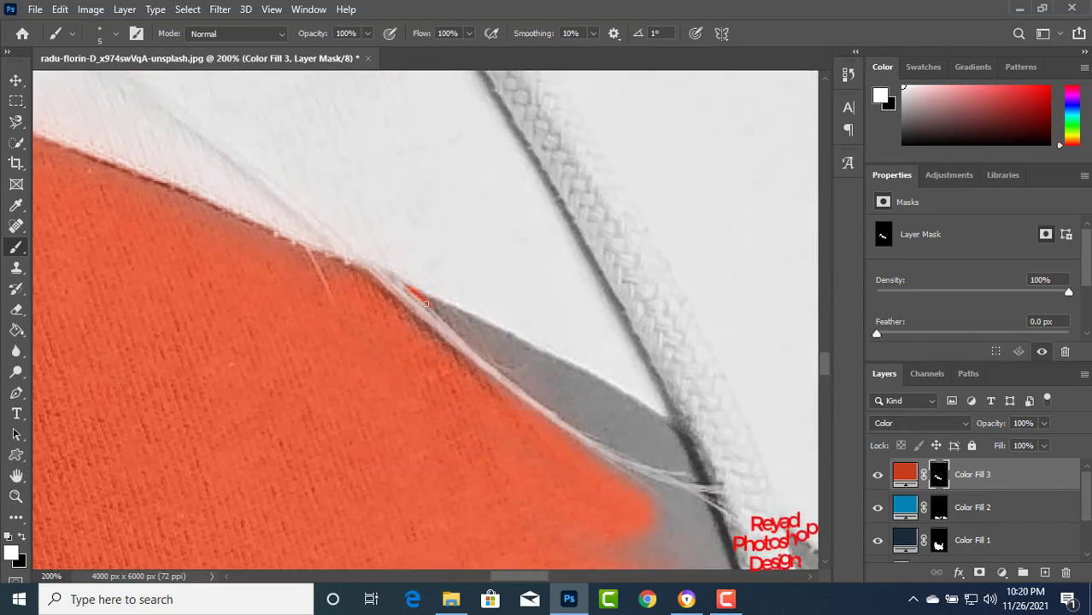
left_click_drag(425, 304, 450, 312)
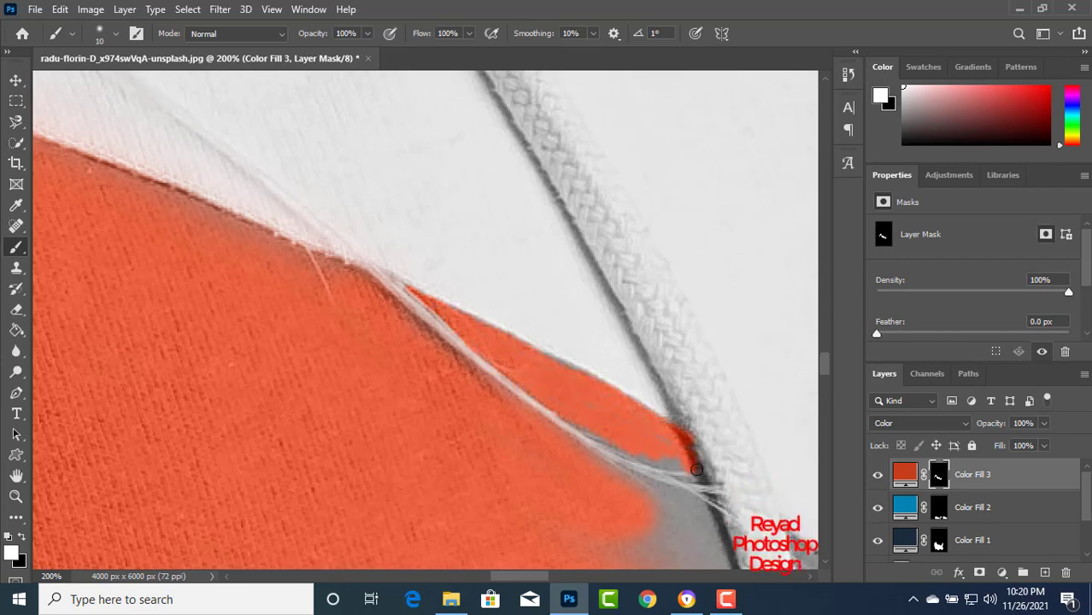
Fill the chest band below the loose hair near the first drawstring, refining along the strands with a size 5 brush.
left_click_drag(558, 496, 421, 310)
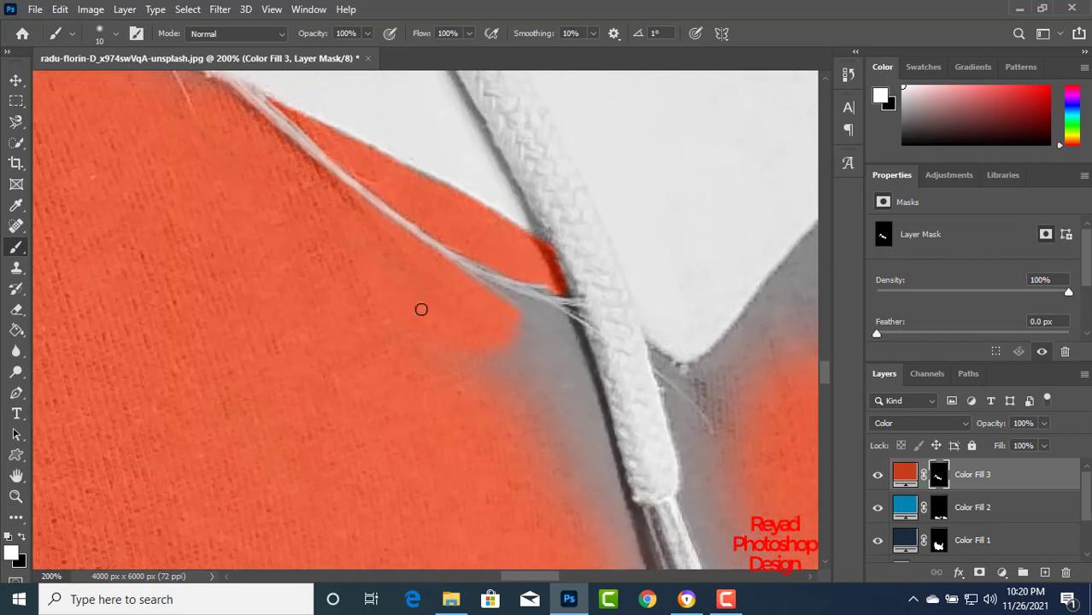
key("bracketright")
key("bracketright")
key("bracketright")
mouse_move(543, 432)
left_mouse_down()
mouse_move(476, 315)
mouse_move(525, 327)
mouse_move(499, 292)
left_mouse_up()
key("bracketleft")
key("bracketleft")
key("bracketleft")
key("bracketleft")
key("bracketleft")
key("bracketleft")
key("bracketleft")
key("bracketleft")
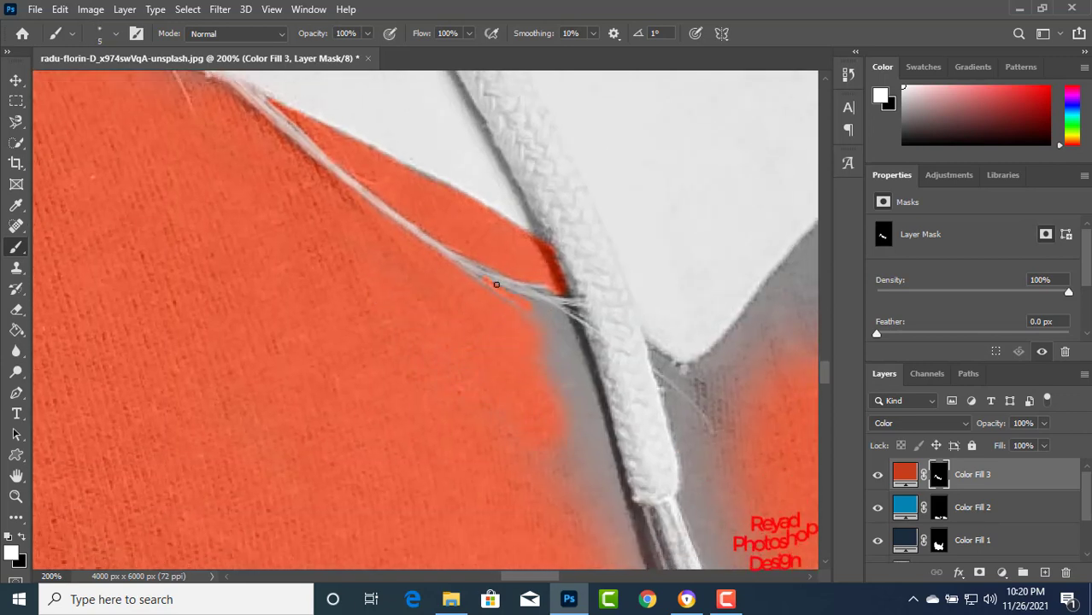
mouse_move(573, 313)
left_mouse_down()
mouse_move(533, 300)
mouse_move(578, 326)
mouse_move(594, 365)
mouse_move(575, 362)
mouse_move(543, 316)
mouse_move(558, 381)
mouse_move(542, 345)
mouse_move(571, 388)
mouse_move(530, 469)
mouse_move(498, 310)
left_mouse_up()
Enlarge the brush and paint the mask over the grey areas around the first drawstring and its metal tip.
key("bracketright")
key("bracketright")
key("bracketright")
key("bracketright")
key("bracketright")
key("bracketright")
key("bracketright")
mouse_move(498, 310)
left_mouse_down()
mouse_move(544, 364)
mouse_move(598, 510)
mouse_move(472, 409)
left_mouse_up()
mouse_move(506, 419)
left_mouse_down()
mouse_move(551, 443)
mouse_move(553, 291)
mouse_move(602, 437)
left_mouse_up()
left_click_drag(599, 290, 588, 422)
Paint the mask around the fine hairs beside the first drawstring at the V point with a size 8 brush.
key("bracketleft")
key("bracketleft")
key("bracketleft")
key("bracketleft")
key("bracketleft")
key("bracketleft")
key("bracketleft")
key("bracketleft")
mouse_move(529, 317)
left_mouse_down()
mouse_move(481, 247)
mouse_move(505, 298)
mouse_move(496, 259)
mouse_move(529, 307)
mouse_move(522, 270)
mouse_move(477, 222)
left_mouse_up()
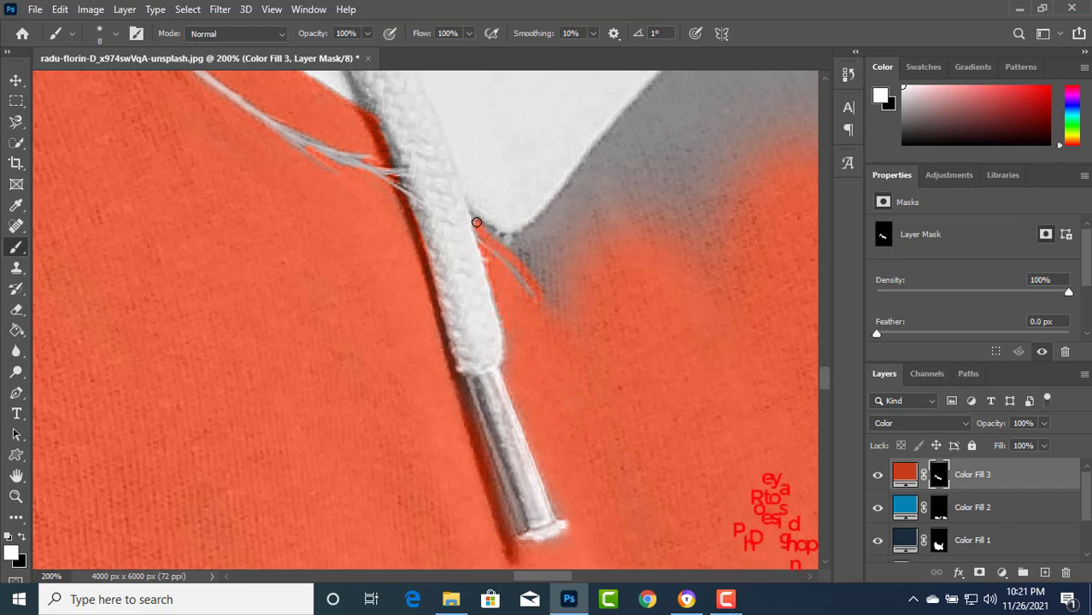
Enlarge the brush to 35 and cover the grey just below the white V point.
key("bracketright")
key("bracketright")
key("bracketright")
key("bracketright")
key("bracketright")
key("bracketright")
key("bracketright")
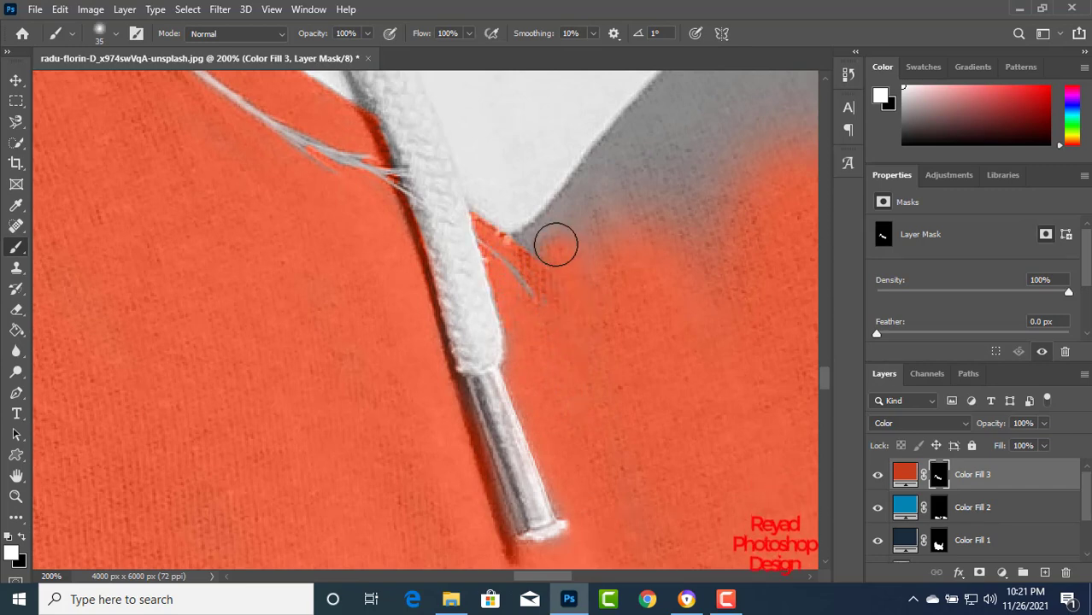
Paint the mask along the chest band's upper V edge and the inner side of the second drawstring with a size 20 brush.
key("bracketleft")
key("bracketleft")
key("bracketleft")
left_click_drag(513, 248, 610, 193)
left_click_drag(646, 237, 527, 405)
mouse_move(449, 365)
left_mouse_down()
mouse_move(533, 263)
mouse_move(503, 332)
mouse_move(609, 222)
left_mouse_up()
left_click_drag(658, 281, 539, 184)
mouse_move(608, 368)
left_mouse_down()
mouse_move(515, 300)
mouse_move(588, 371)
mouse_move(547, 282)
left_mouse_up()
left_click_drag(571, 405, 579, 303)
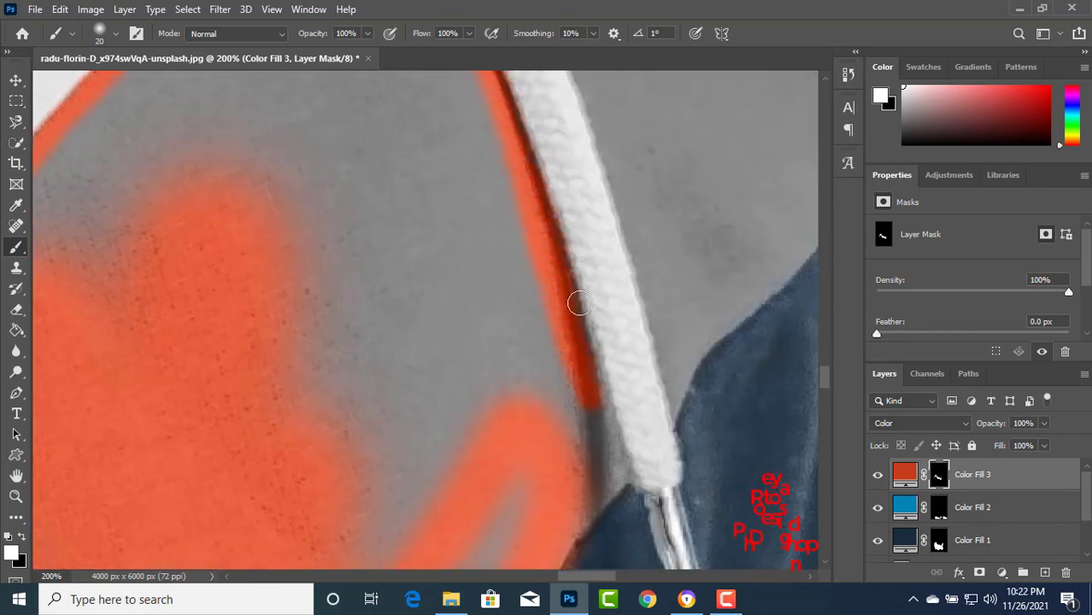
Enlarge the brush to 50 and paint the lower part of the chest band beside the second drawstring.
key("bracketright")
key("bracketright")
key("bracketright")
scroll(546, 423, "down", 2)
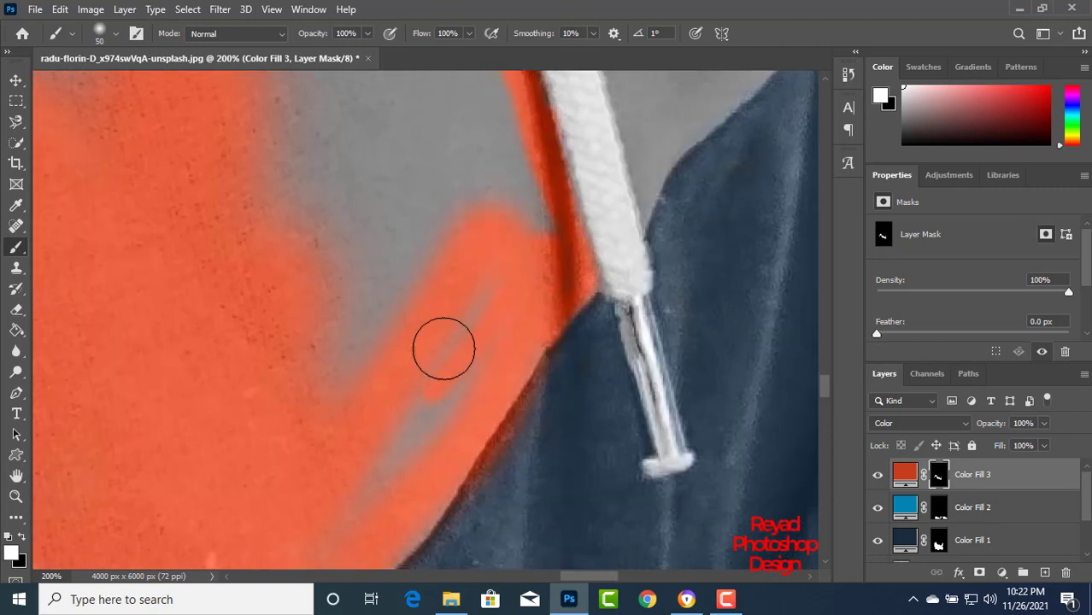
key("ctrl+minus")
left_click_drag(405, 412, 341, 312)
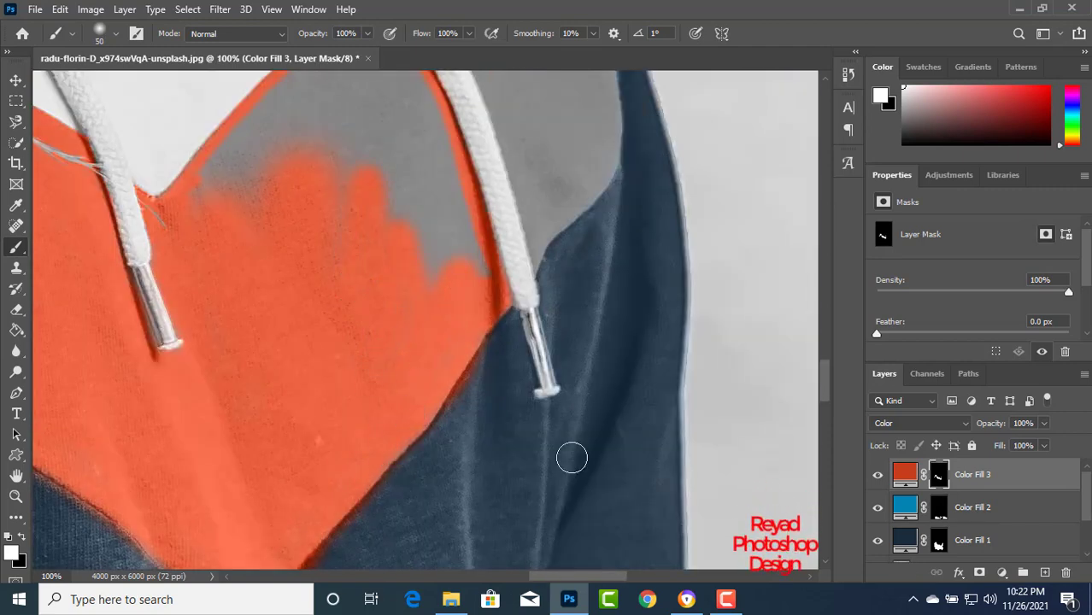
Return to the orange layer's mask and fill the remaining grey of the chest band between the two drawstrings.
key("alt+bracketleft")
key("alt+bracketleft")
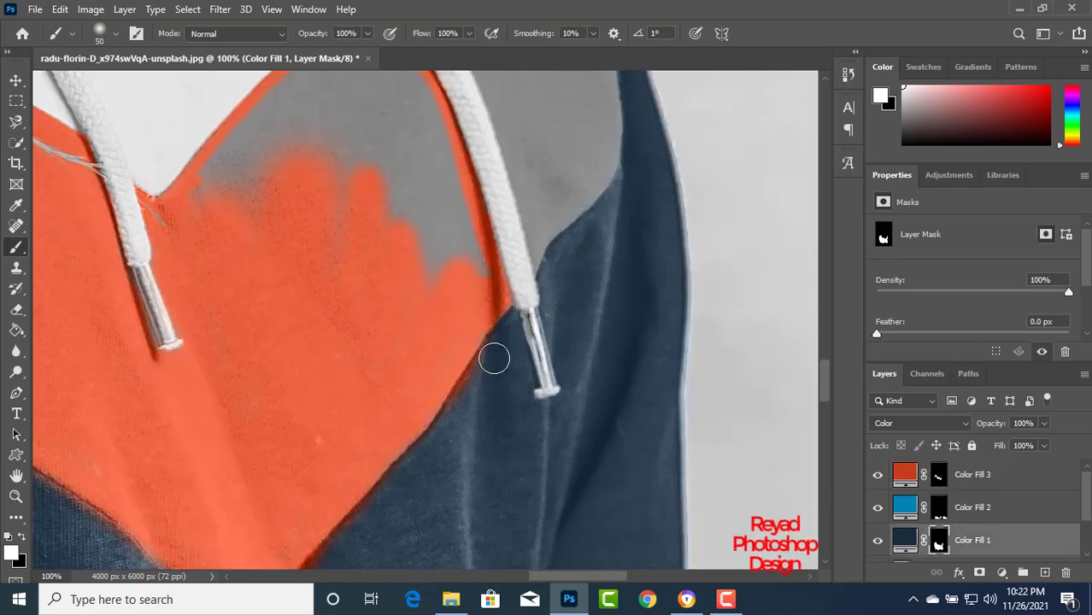
left_click(945, 513)
scroll(994, 511, "down", 2)
key("alt+bracketleft")
scroll(471, 391, "up", 2)
key("alt+bracketright")
key("alt+bracketright")
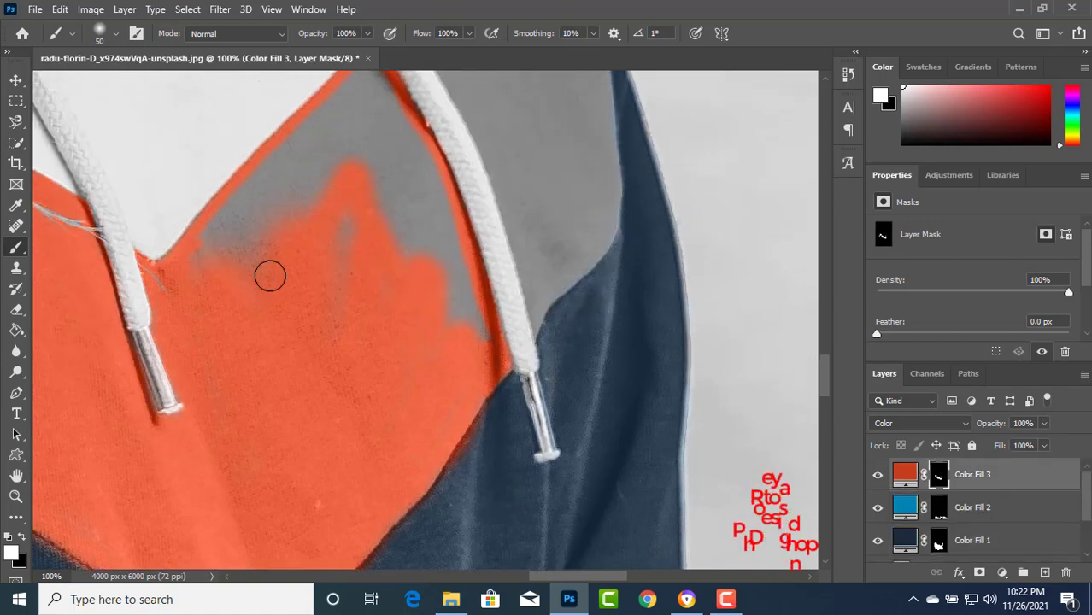
scroll(441, 310, "up", 5)
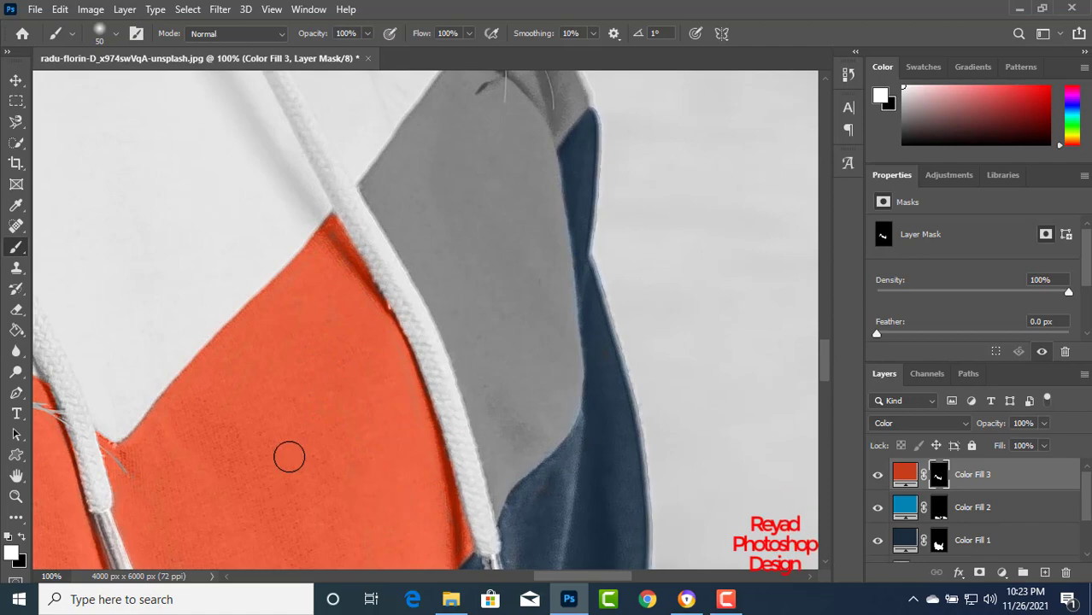
Outline both edges of the far shoulder panel's pointed tip on the orange mask with a size 10 brush.
scroll(289, 457, "down", 6)
scroll(289, 457, "up", 8)
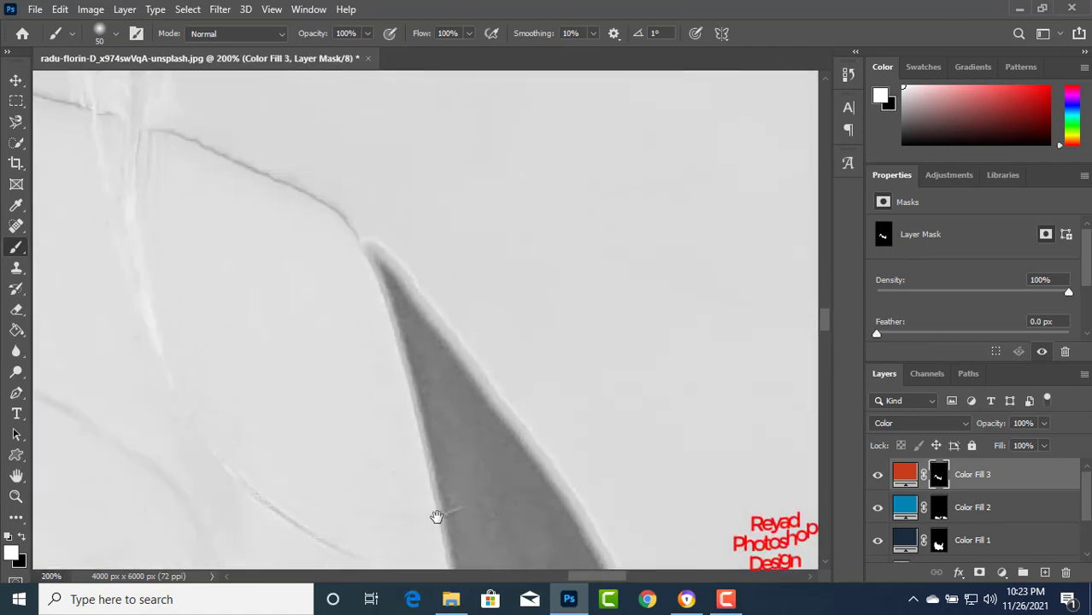
key("bracketleft")
key("bracketleft")
key("bracketleft")
key("bracketleft")
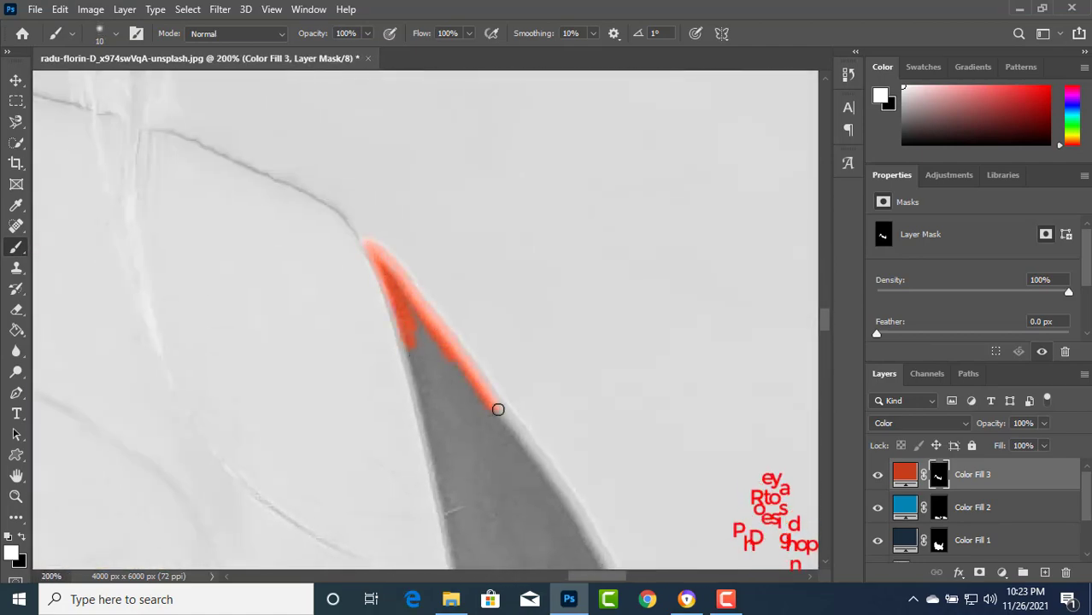
left_click_drag(500, 416, 399, 247)
left_click_drag(400, 249, 448, 329)
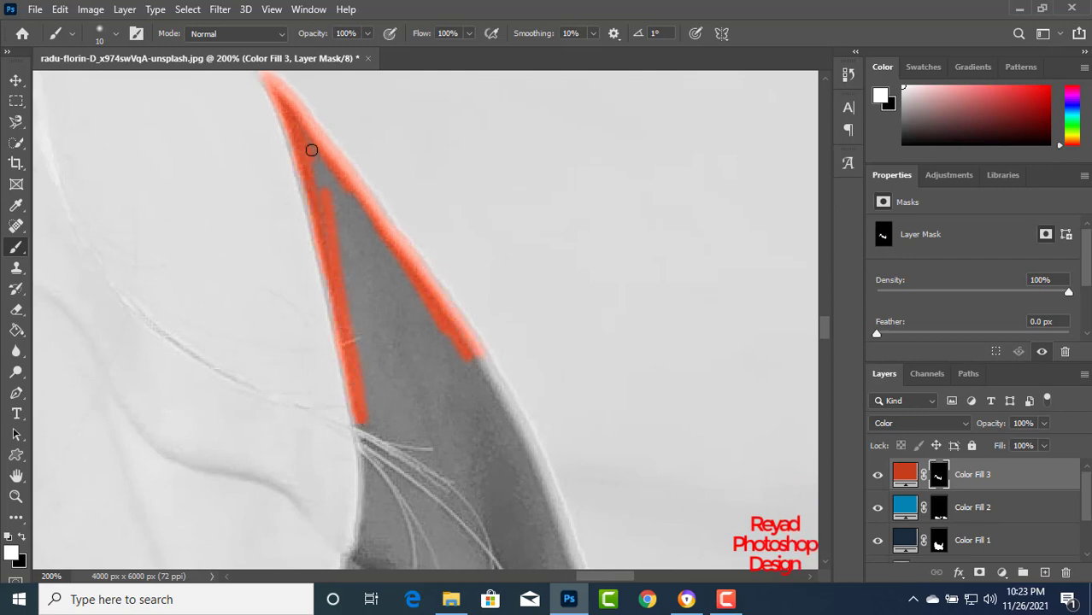
Enlarge the brush to 40, fill the far shoulder panel's tip and continue down its outer side.
key("bracketright")
key("bracketright")
key("bracketright")
left_click_drag(340, 220, 317, 168)
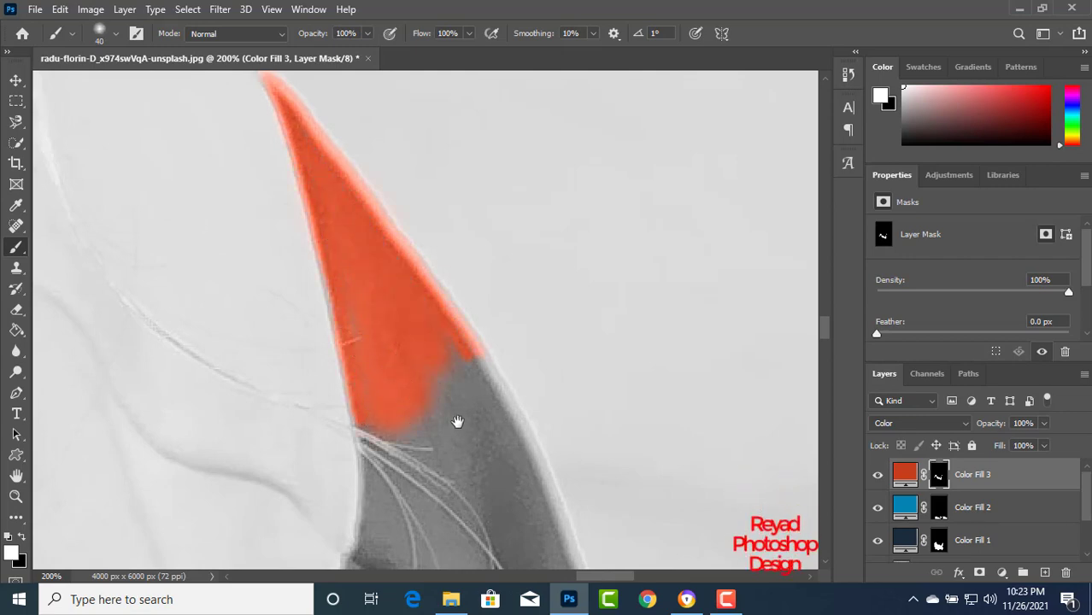
mouse_move(458, 422)
left_mouse_down()
mouse_move(374, 224)
mouse_move(470, 415)
mouse_move(419, 297)
mouse_move(504, 526)
left_mouse_up()
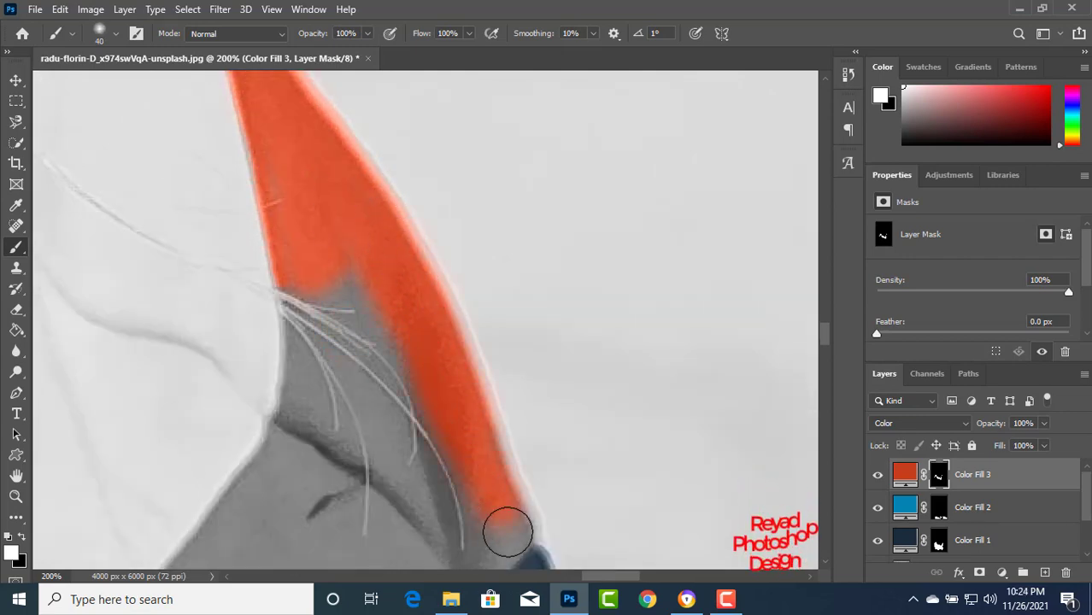
Paint the mask up to the topmost loose hair strand on the far shoulder panel with a size 10 brush.
scroll(392, 480, "down", 3)
scroll(392, 480, "up", 3)
key("bracketleft")
key("bracketleft")
key("bracketleft")
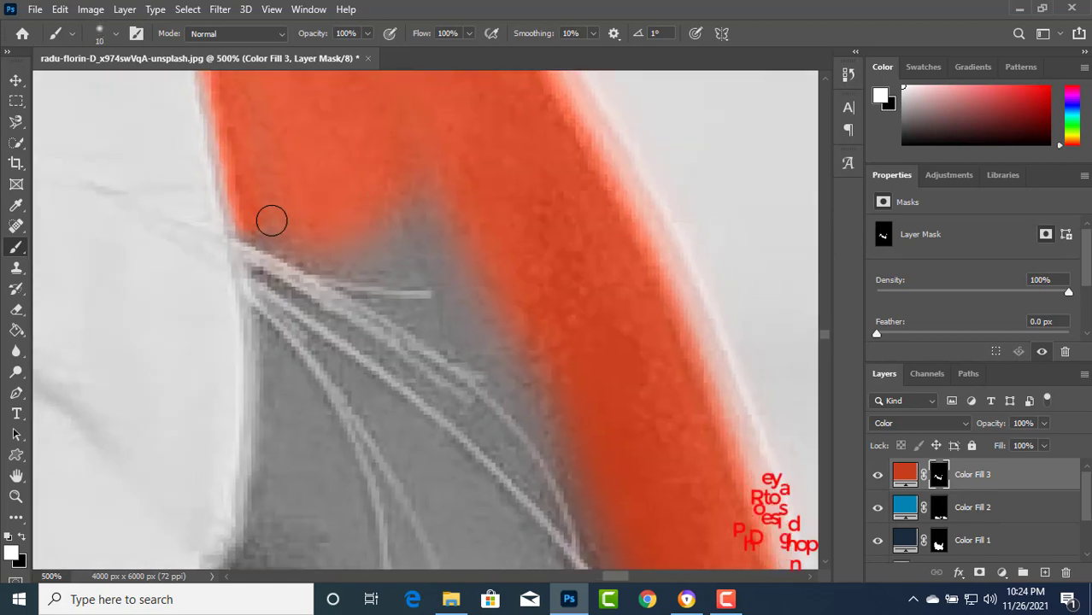
mouse_move(318, 263)
left_mouse_down()
mouse_move(418, 150)
mouse_move(498, 248)
mouse_move(479, 278)
mouse_move(454, 275)
mouse_move(494, 322)
mouse_move(466, 321)
left_mouse_up()
Paint the narrow gaps between the upper hair strands on the far shoulder panel with brush sizes 2 to 4.
key("bracketleft")
key("bracketleft")
key("bracketleft")
key("bracketleft")
key("bracketleft")
key("bracketleft")
key("bracketleft")
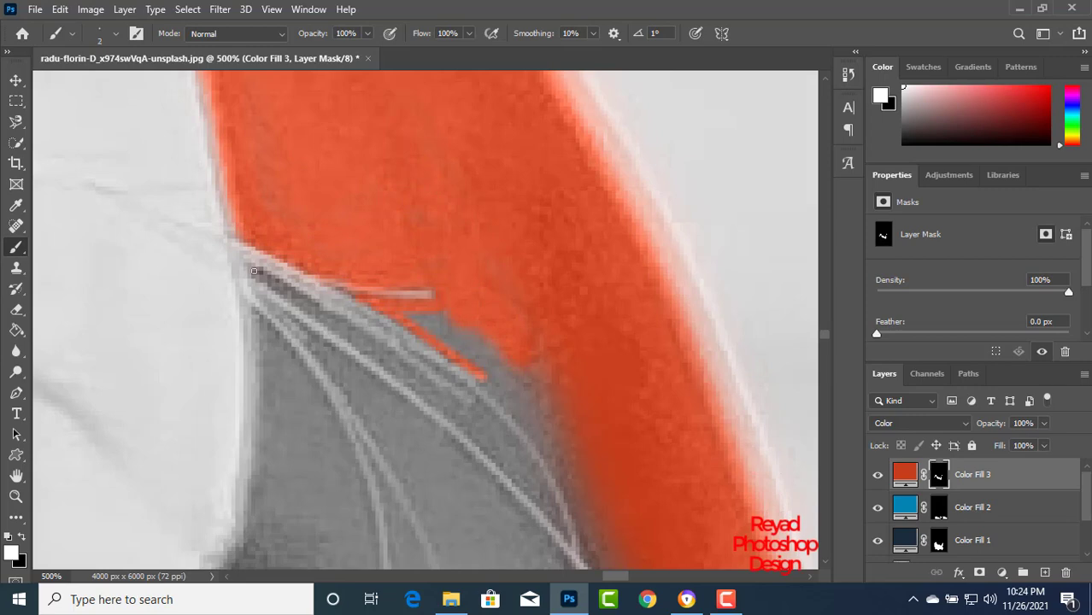
left_click_drag(474, 409, 545, 495)
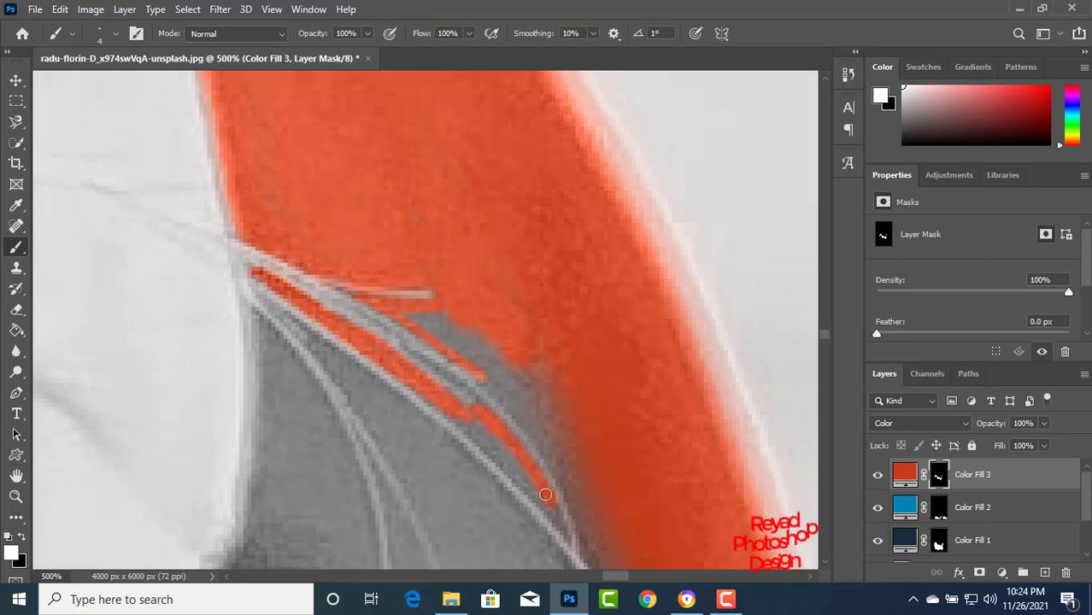
Fill the remaining grey between and around the crossing hair strands on the far shoulder panel, leaving the strands unpainted.
key("bracketleft")
key("bracketleft")
key("bracketleft")
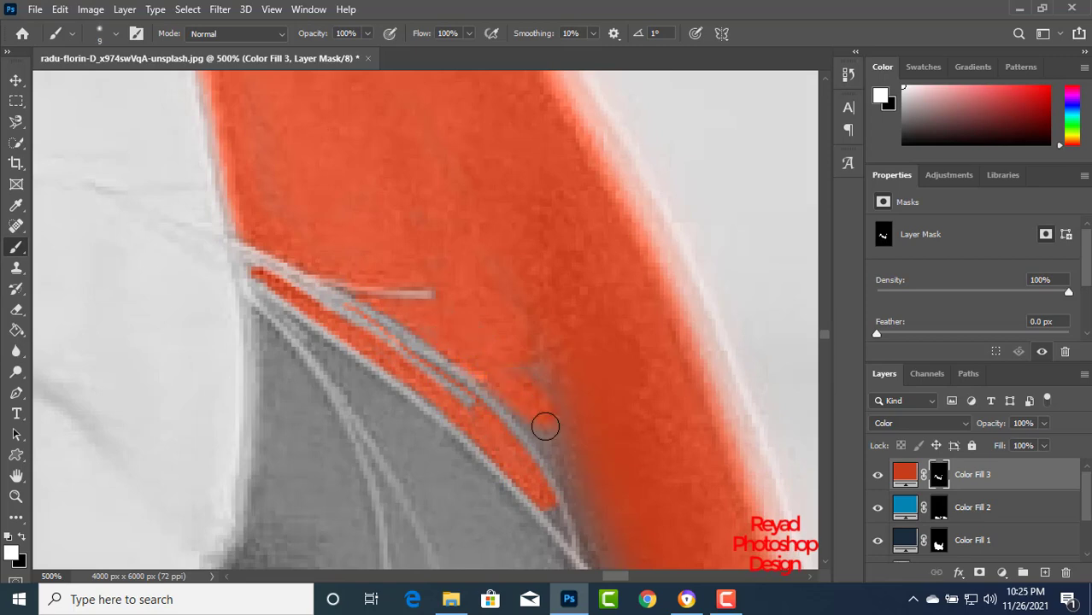
left_click_drag(584, 513, 565, 407)
key("bracketright")
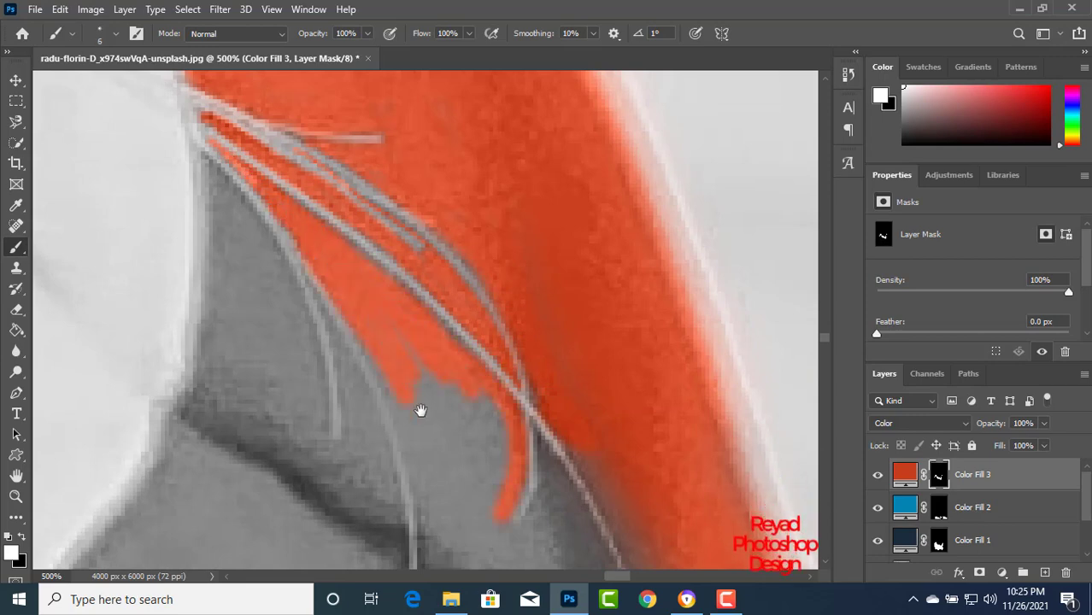
left_click_drag(419, 411, 390, 304)
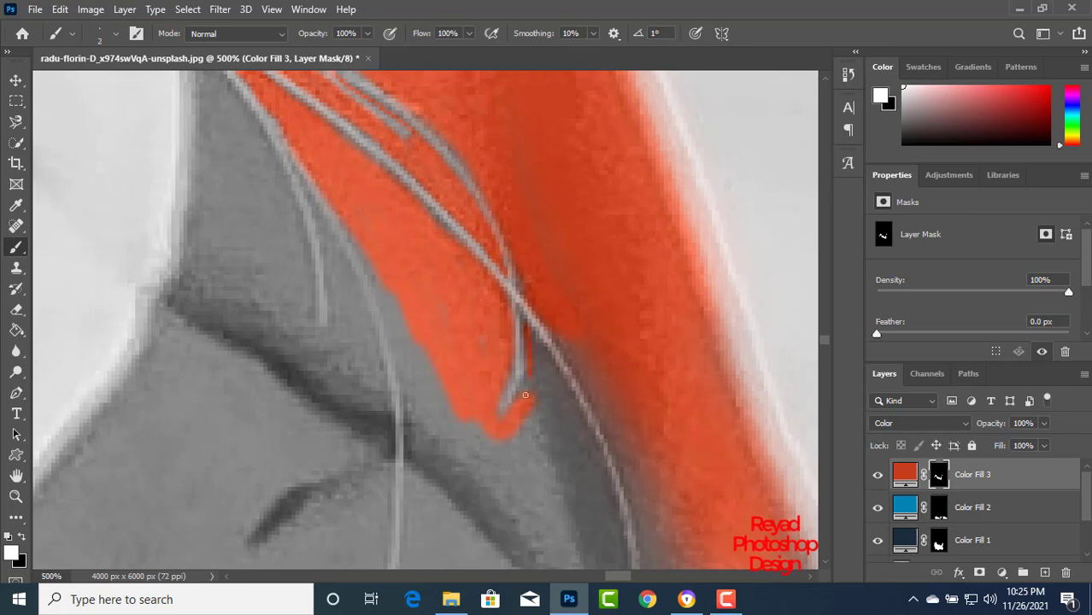
Paint the mask along both sides of the long curved hair strand with brush sizes 6 to 7.
key("bracketright")
key("bracketright")
key("bracketright")
key("bracketright")
key("bracketright")
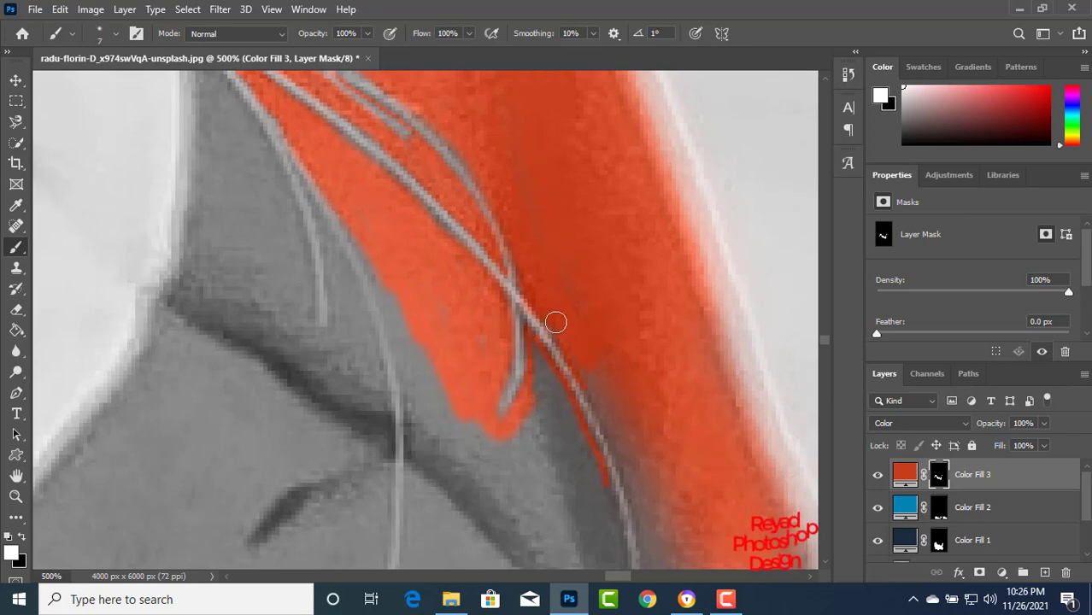
scroll(537, 213, "down", 5)
left_click_drag(538, 210, 572, 438)
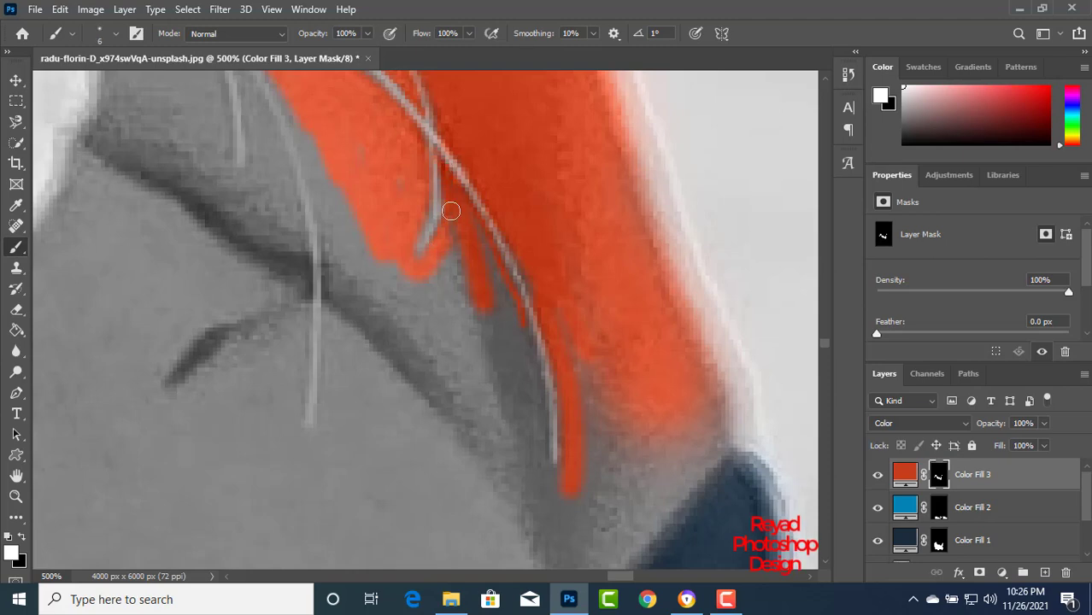
Fill the mask over the fabric fold and the grey around the lower end of the long strand, using brush sizes 25 and 8.
key("bracketright")
key("bracketright")
left_click_drag(394, 328, 440, 363)
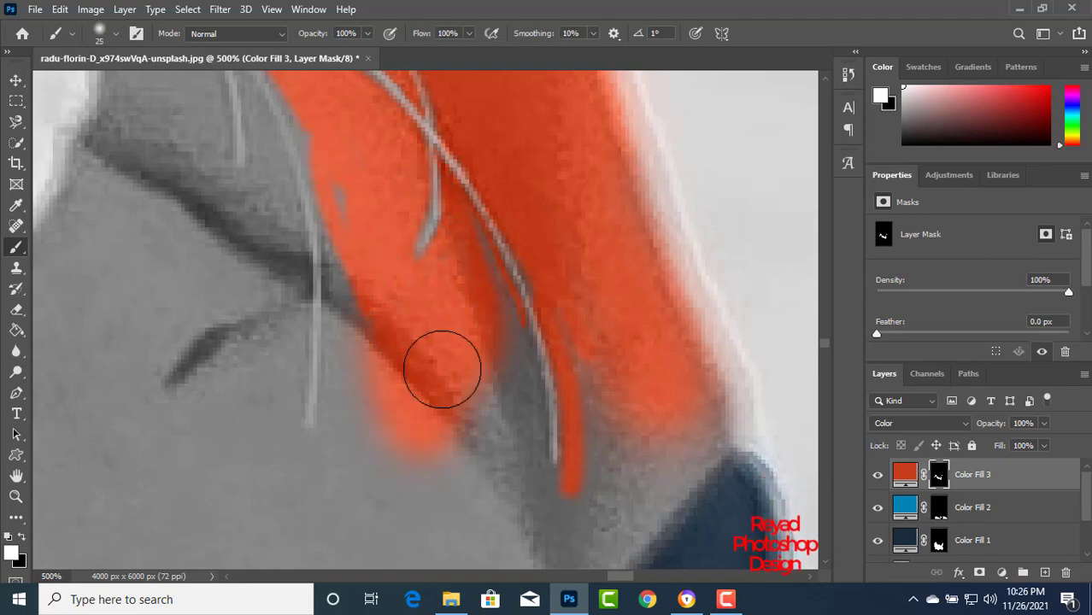
left_click_drag(527, 438, 570, 420)
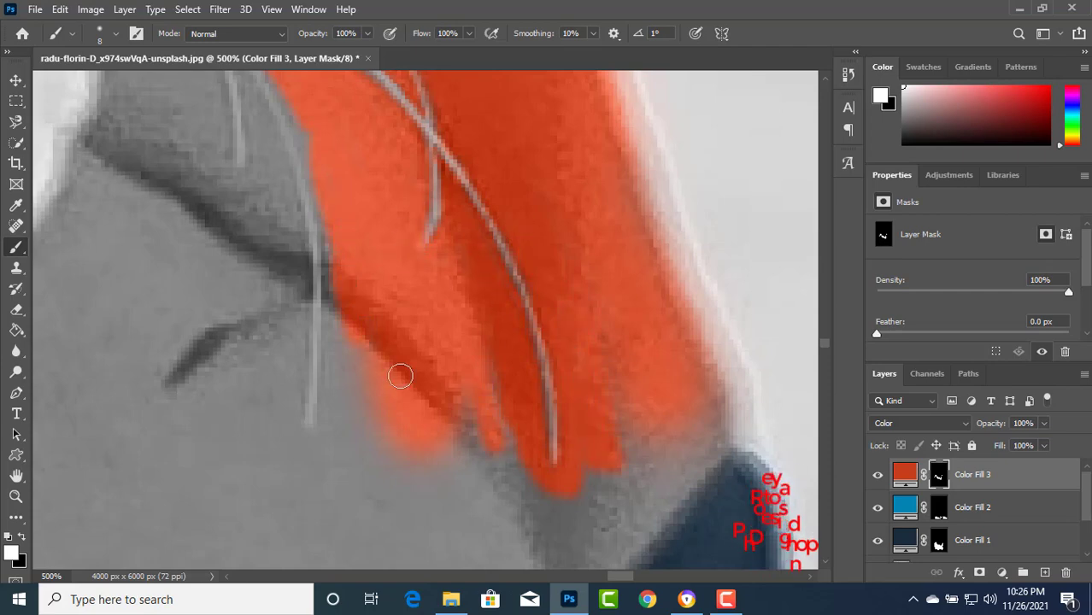
Paint the far shoulder panel's outer edge and its border with the navy sleeve using a size 8 brush.
scroll(667, 445, "right", 2)
scroll(598, 427, "down", 2)
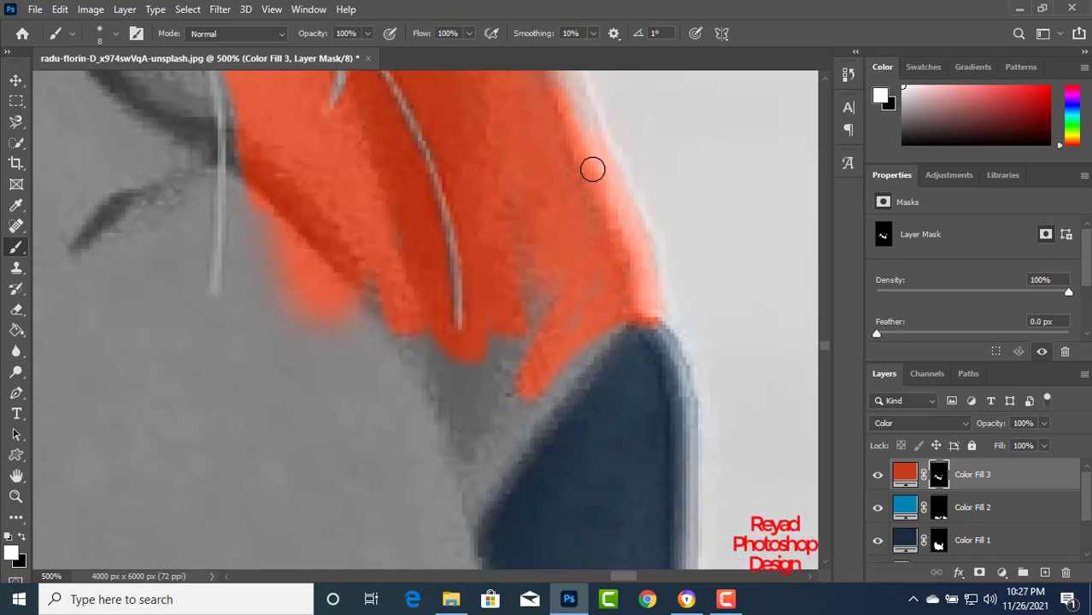
mouse_move(589, 169)
left_mouse_down()
mouse_move(506, 198)
mouse_move(488, 413)
mouse_move(514, 441)
left_mouse_up()
Paint the mask below the shoulder fold and down into the grey chest panel with a size 30 brush.
scroll(469, 490, "down", 2)
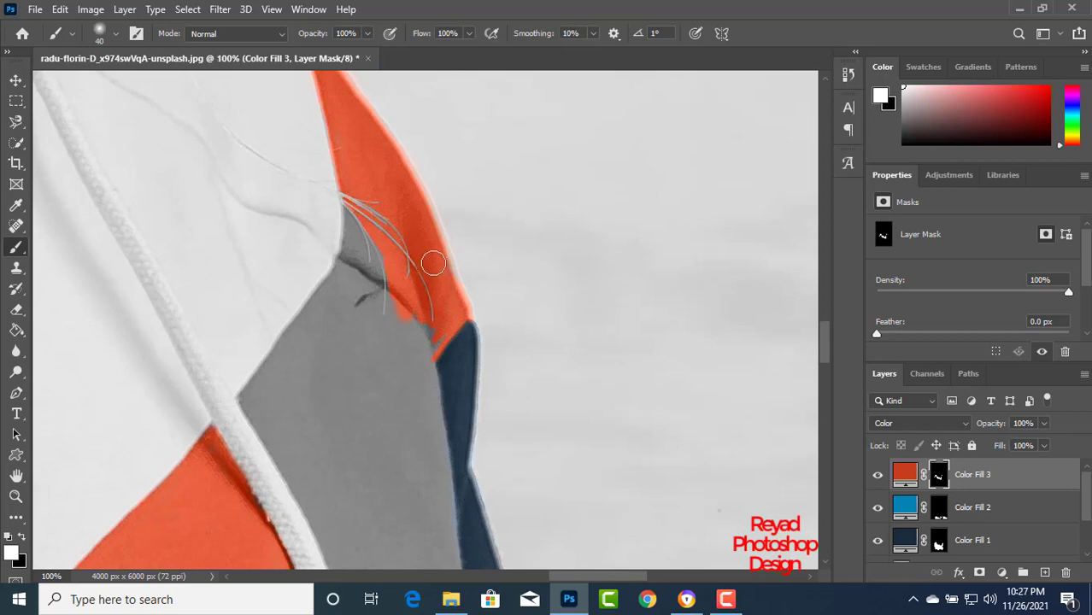
key("bracketleft")
left_click_drag(398, 353, 380, 451)
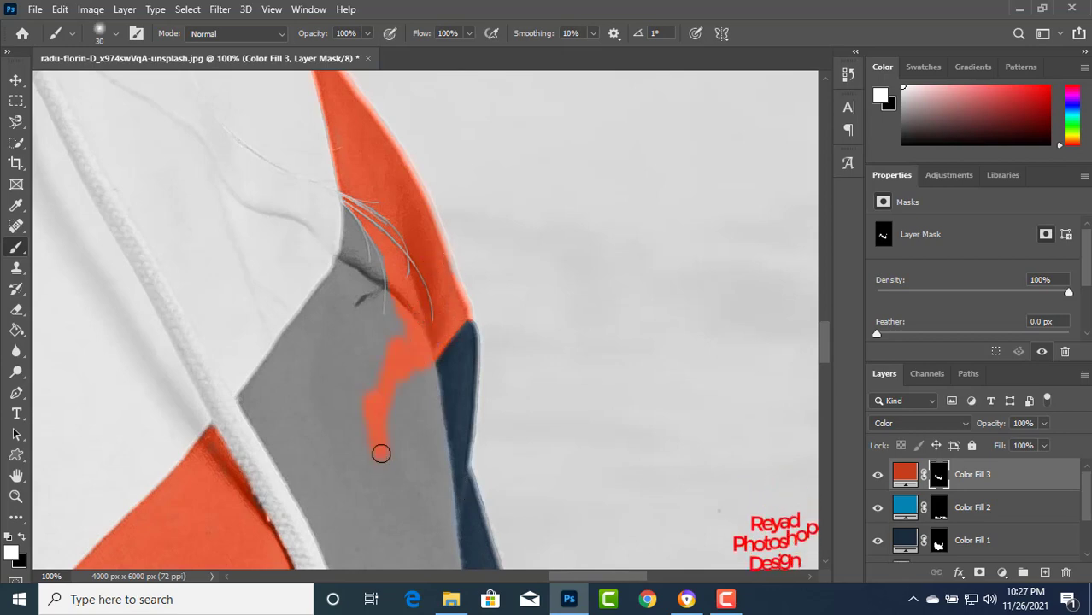
Paint the mask around the fine hairs and along the white fabric edge at the far shoulder with brush sizes 3 to 7.
scroll(324, 359, "up", 3)
key("bracketleft")
key("bracketleft")
key("bracketleft")
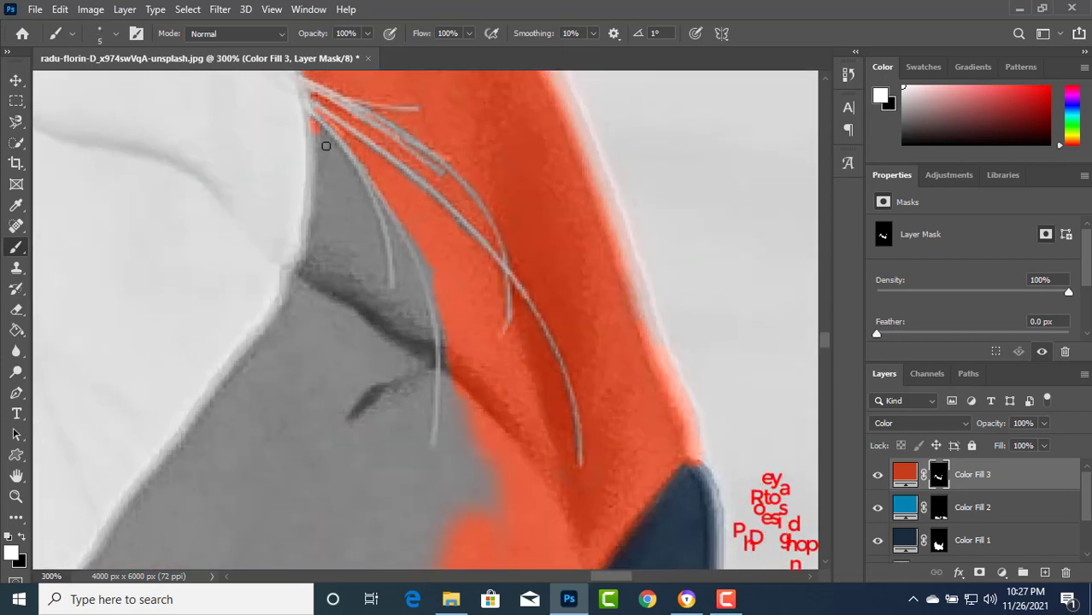
left_click_drag(324, 144, 309, 254)
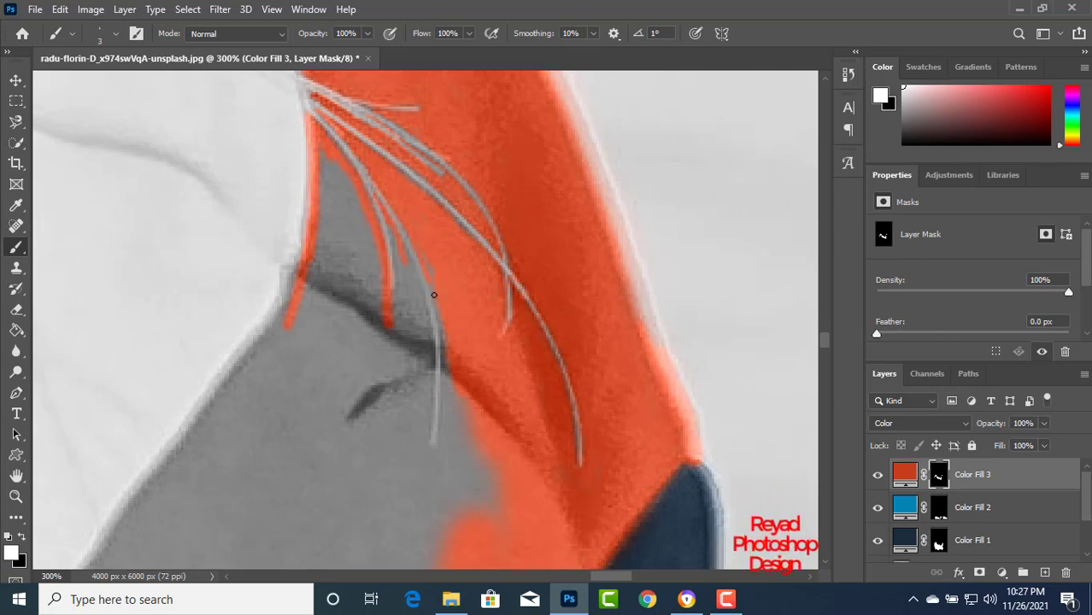
left_click_drag(447, 352, 440, 453)
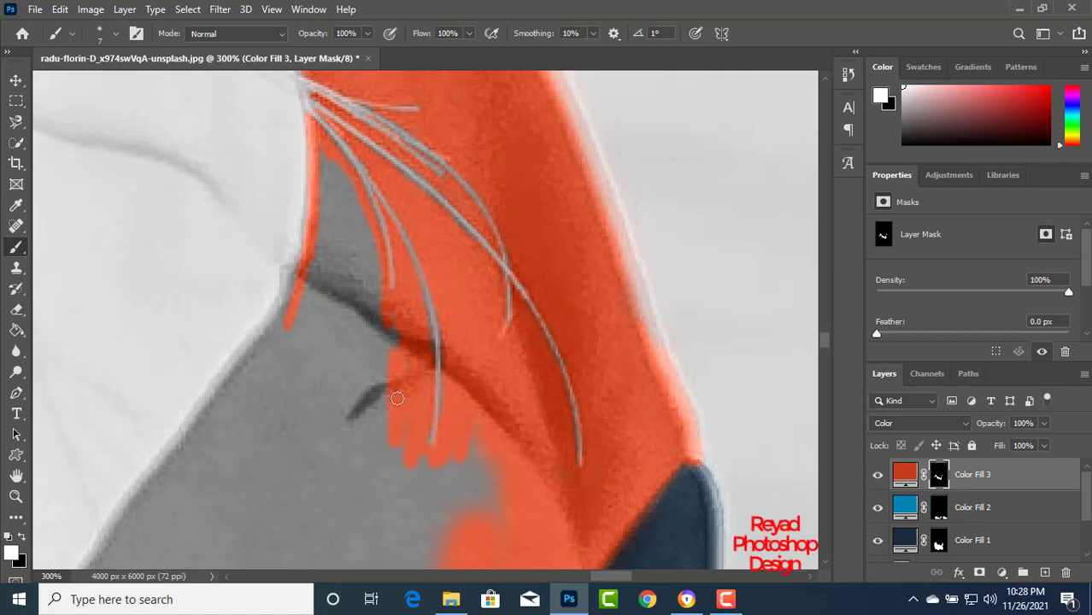
Fill the mask over the shoulder fold and the grey gaps below the hairs with a size 20 brush.
key("bracketright")
key("bracketright")
key("bracketright")
key("bracketright")
key("bracketright")
mouse_move(361, 283)
left_mouse_down()
mouse_move(330, 175)
mouse_move(353, 239)
mouse_move(338, 254)
mouse_move(368, 278)
mouse_move(409, 346)
mouse_move(345, 444)
mouse_move(424, 366)
left_mouse_up()
left_click_drag(372, 214, 339, 265)
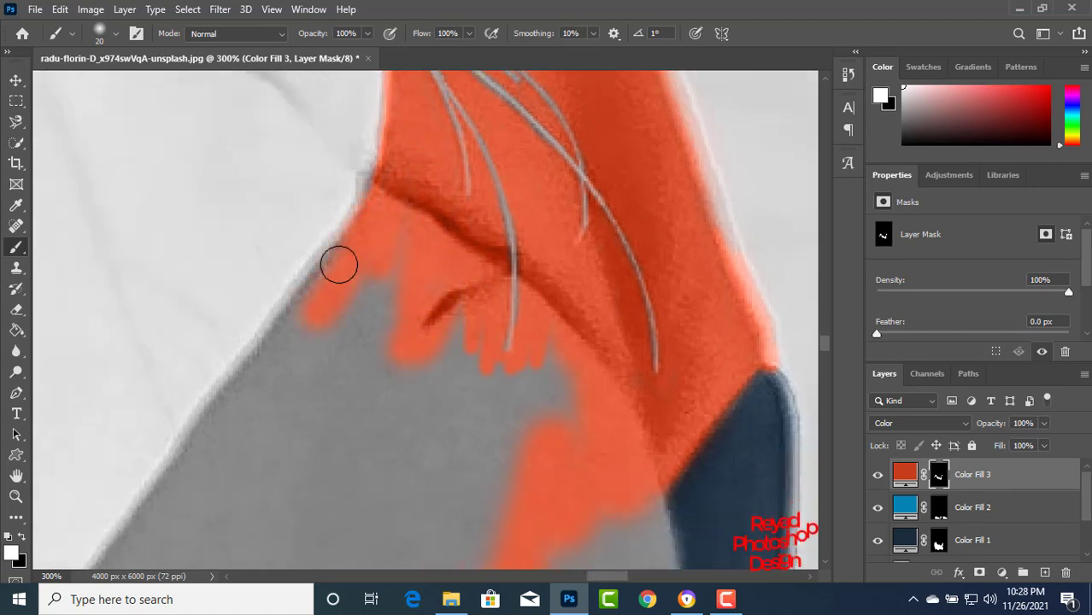
Paint the grey chest panel's border with the white fabric and drawstring using a size 20 brush.
left_click_drag(339, 367, 399, 277)
mouse_move(376, 223)
left_mouse_down()
mouse_move(269, 339)
mouse_move(224, 419)
left_mouse_up()
left_click_drag(319, 432, 426, 273)
mouse_move(331, 263)
left_mouse_down()
mouse_move(320, 477)
mouse_move(399, 229)
left_mouse_up()
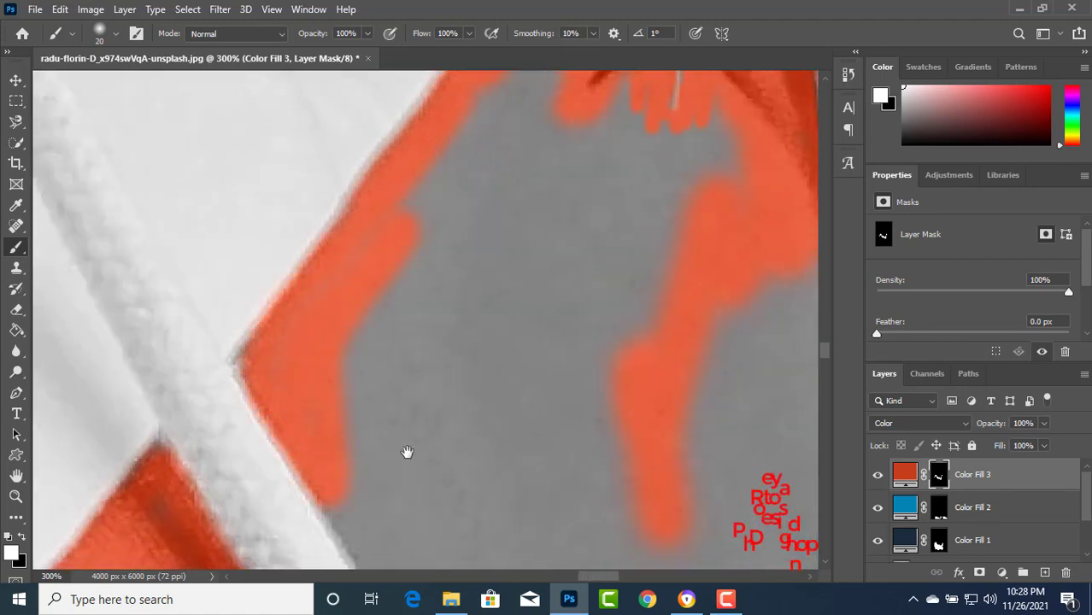
left_click_drag(407, 452, 445, 202)
left_click_drag(368, 245, 482, 429)
Fill the interior of the grey chest panel beside the drawstring with large brushes, finishing at size 50.
key("ctrl+minus")
key("ctrl+minus")
key("ctrl+minus")
key("bracketright")
key("bracketright")
key("bracketright")
key("bracketright")
key("bracketright")
key("bracketright")
key("bracketright")
key("bracketright")
key("bracketright")
key("bracketright")
key("bracketright")
left_click_drag(470, 289, 460, 292)
key("bracketleft")
key("bracketleft")
key("bracketleft")
key("bracketleft")
key("bracketleft")
key("bracketleft")
key("bracketleft")
key("bracketleft")
left_click_drag(499, 226, 473, 232)
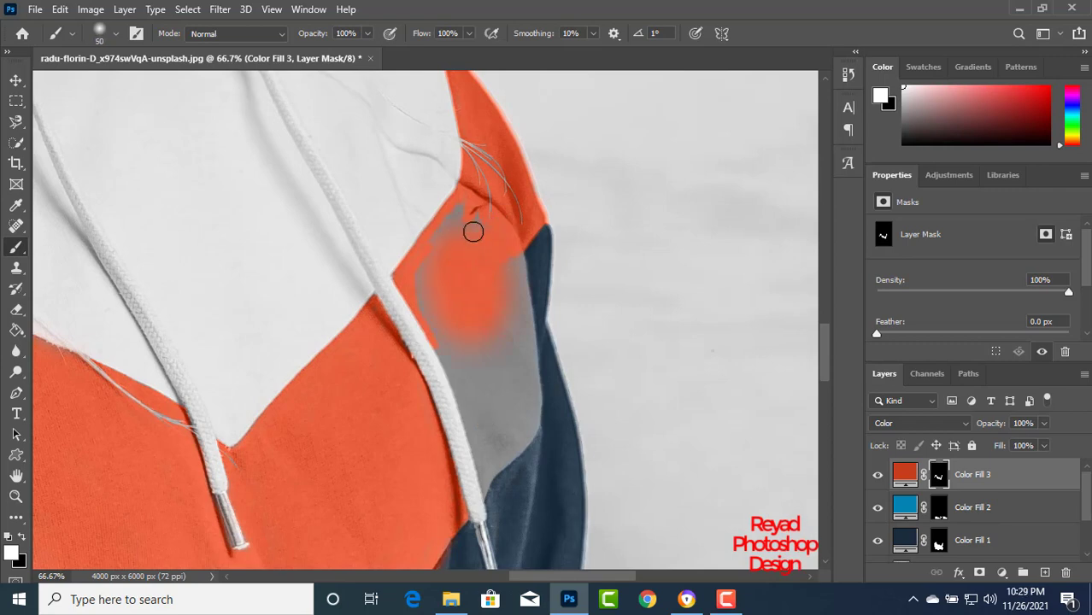
left_click_drag(444, 357, 484, 460)
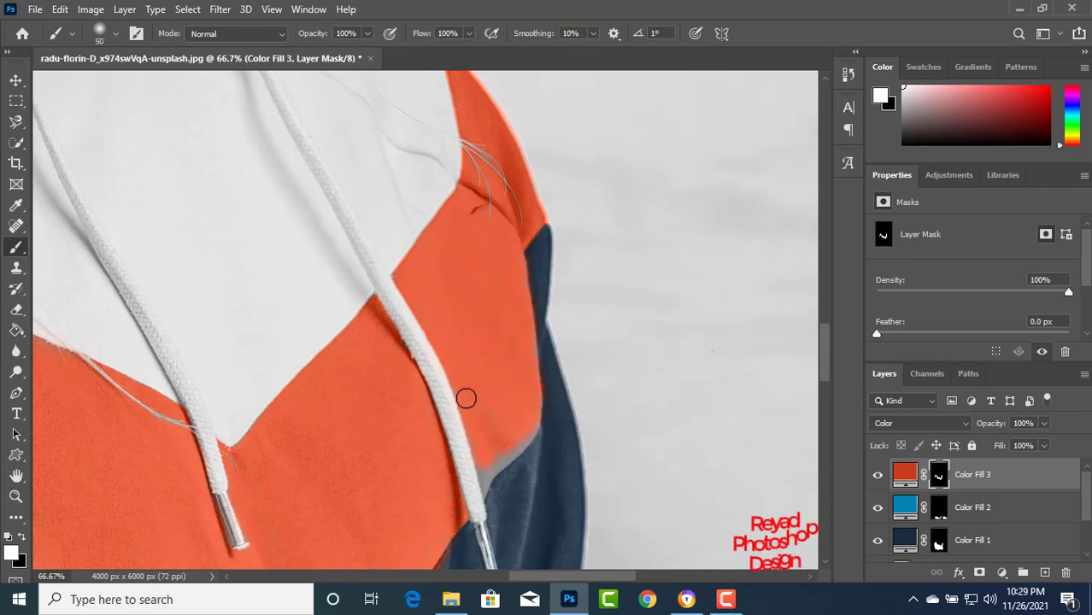
Paint the chest panel's lower border with the navy fabric using a size 15 brush, covering the remaining grey with a larger one.
key("ctrl+plus")
key("ctrl+plus")
key("bracketleft")
key("bracketleft")
key("bracketleft")
key("bracketleft")
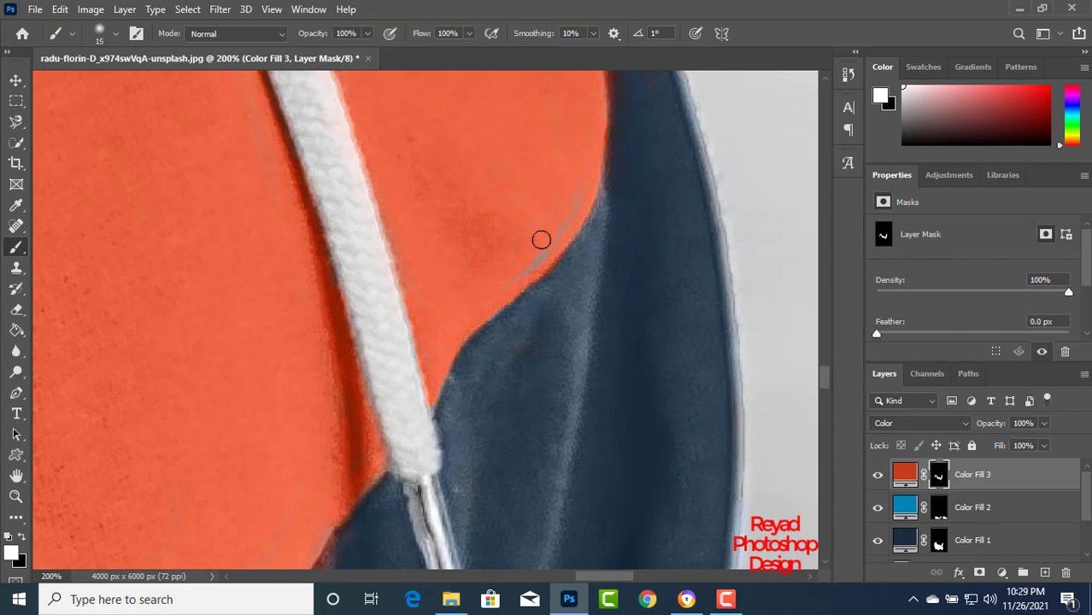
key("bracketright")
key("bracketright")
Examine the colored hoodie and jeans across the whole portrait.
key("ctrl+minus")
key("ctrl+minus")
key("ctrl+minus")
key("ctrl+minus")
key("ctrl+minus")
key("ctrl+minus")
key("ctrl+minus")
key("ctrl+minus")
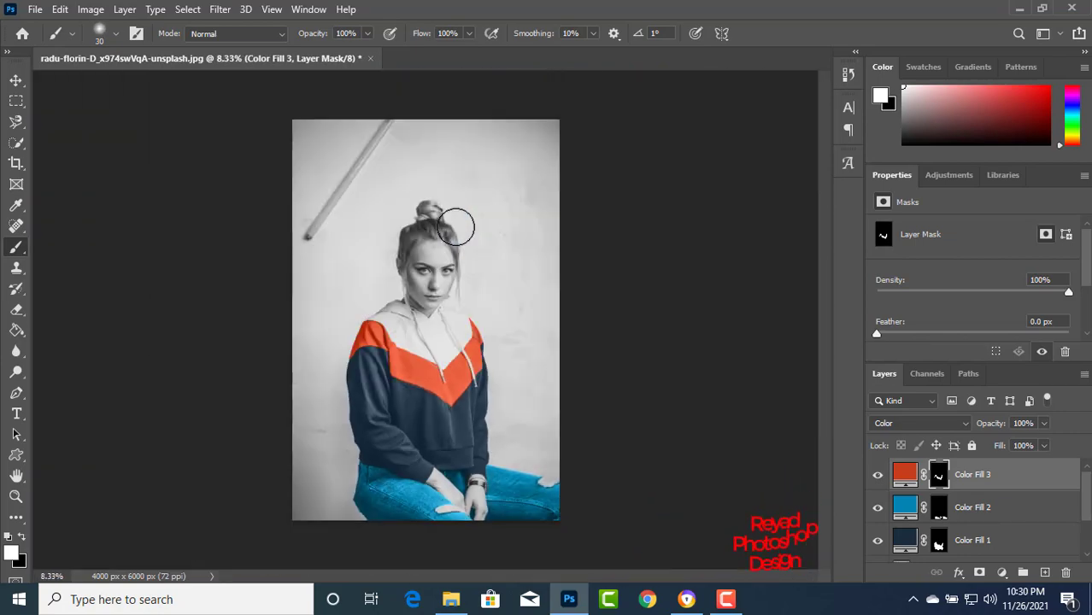
key("ctrl+plus")
key("ctrl+plus")
key("ctrl+plus")
key("ctrl+plus")
key("ctrl+plus")
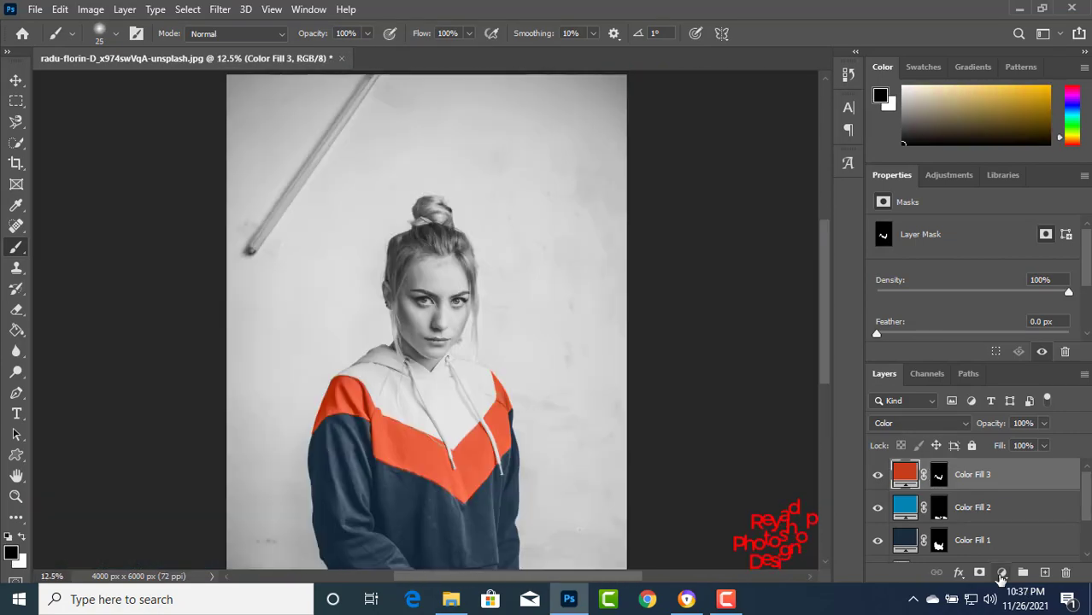
Add a Color Balance adjustment layer with midtones at Cyan-Red +59 and Yellow-Blue -59.
left_click(1002, 572)
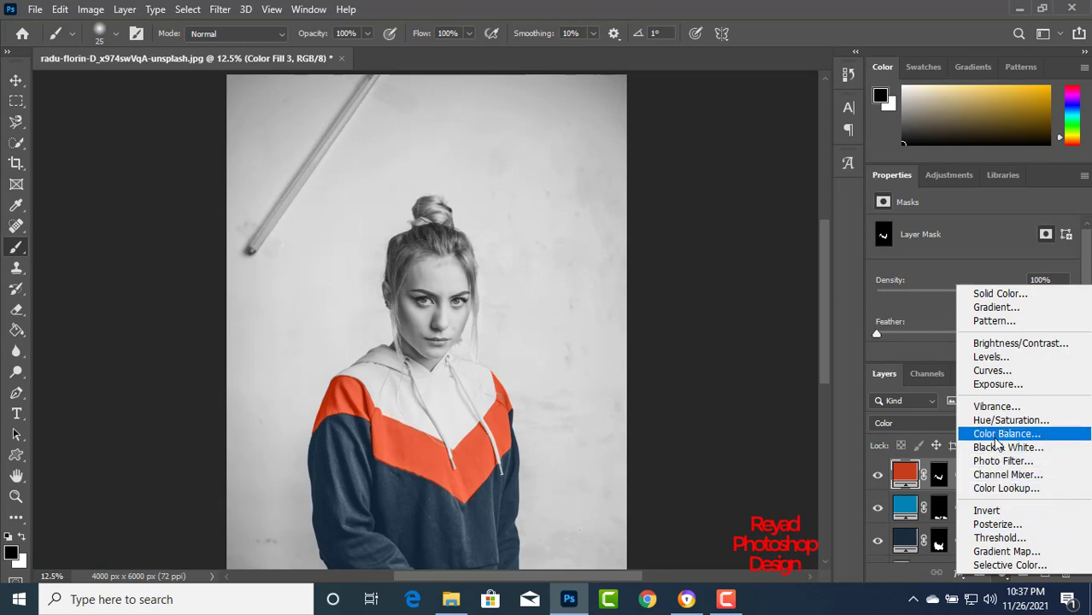
left_click(999, 434)
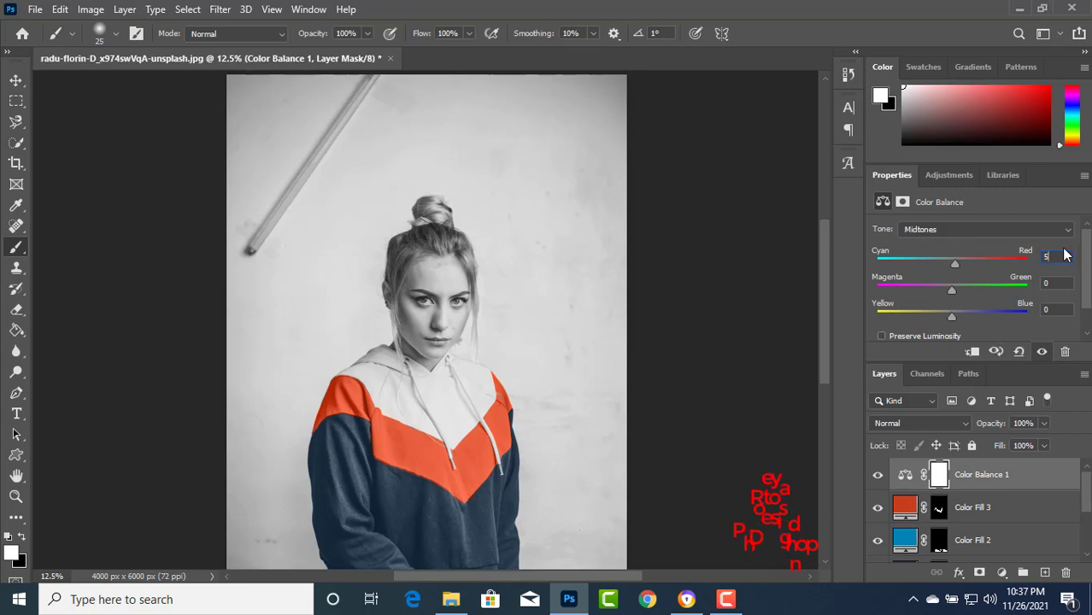
type("59")
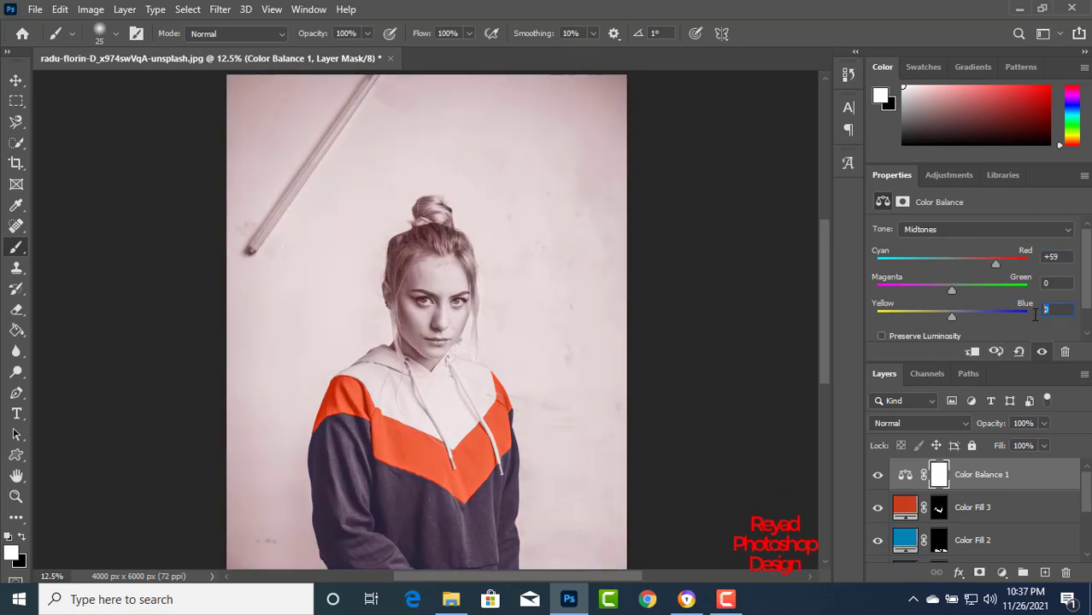
type("-")
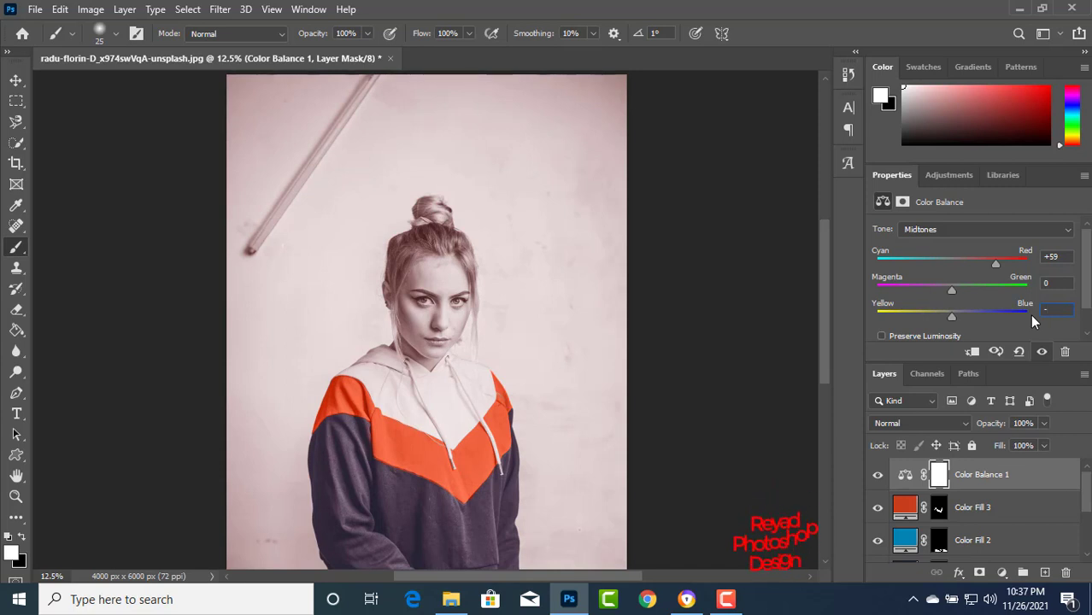
type("59")
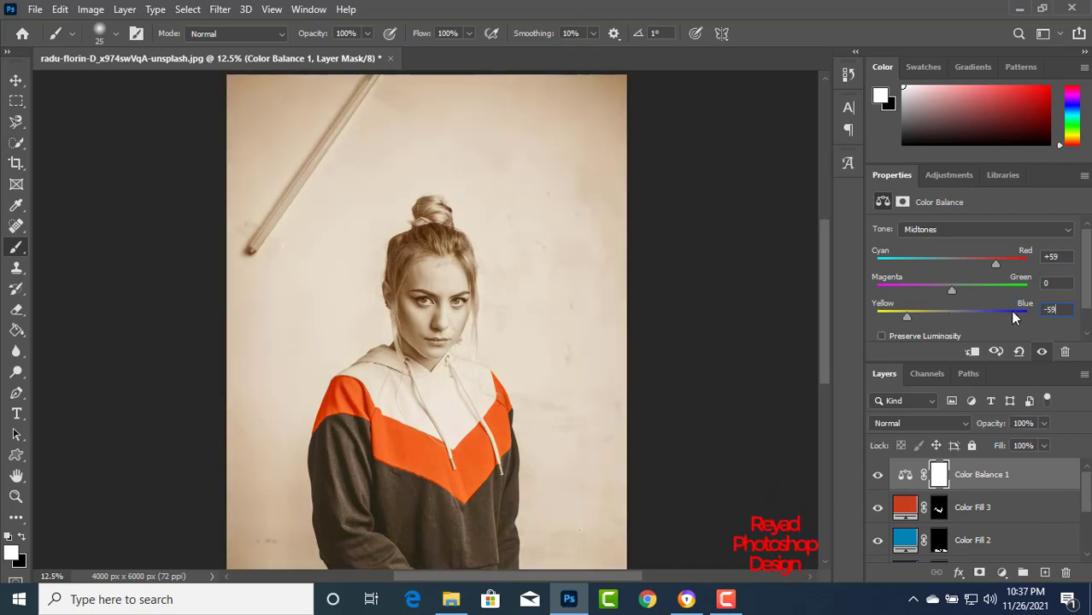
Set the Color Balance shadows to Cyan-Red +17 and Yellow-Blue -27.
left_click(950, 231)
left_click(926, 243)
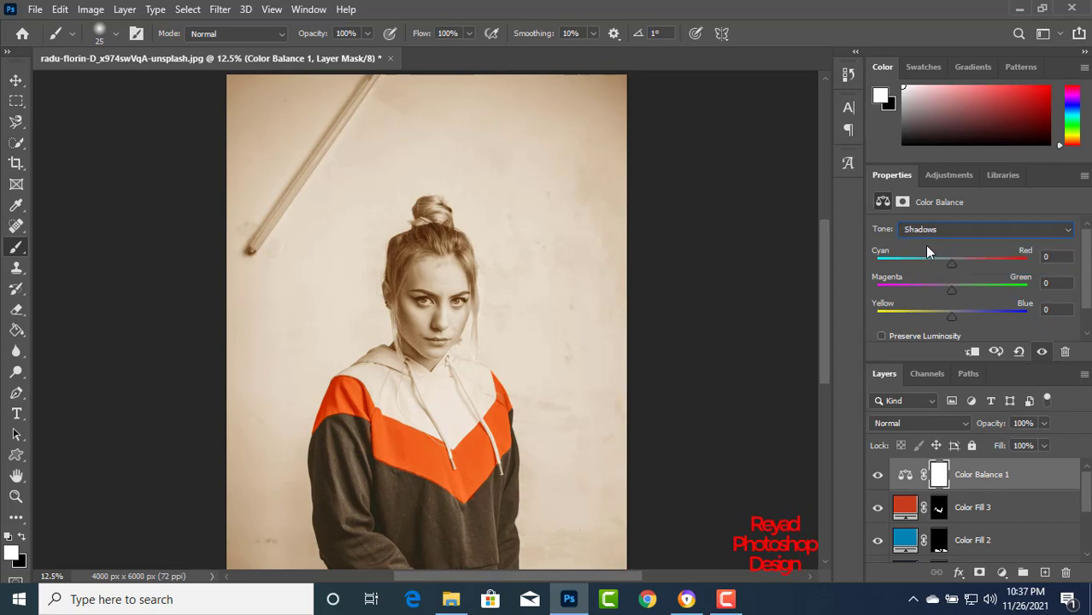
left_click(1060, 256)
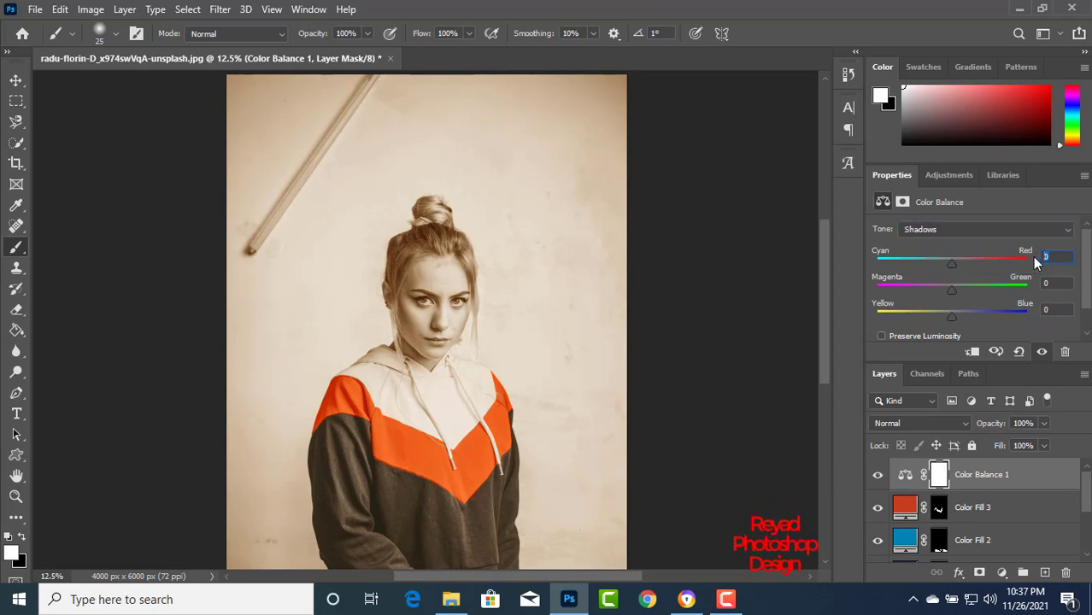
type("17")
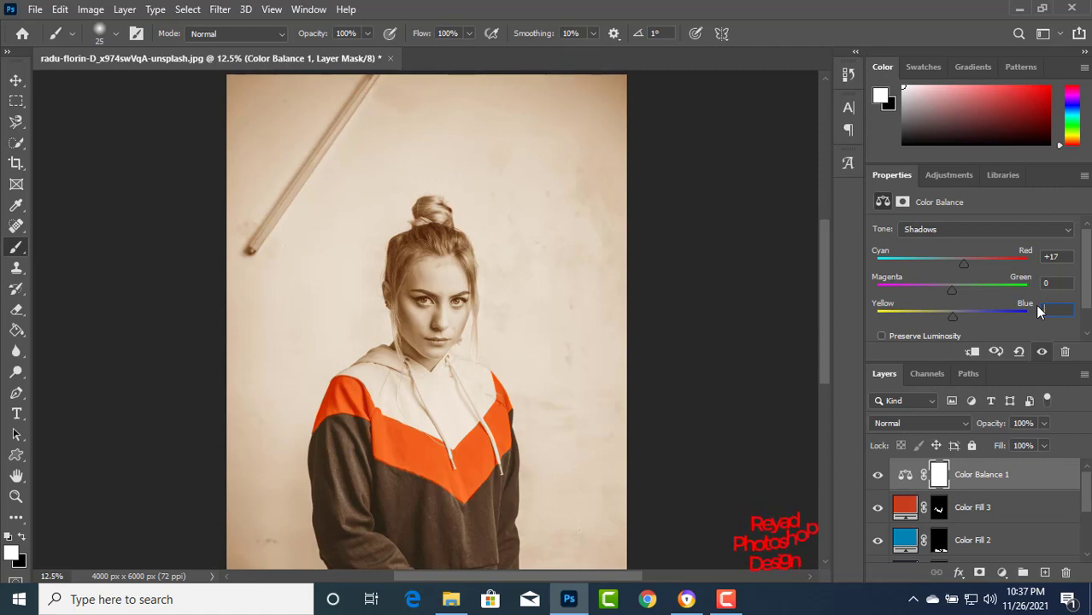
type("-27")
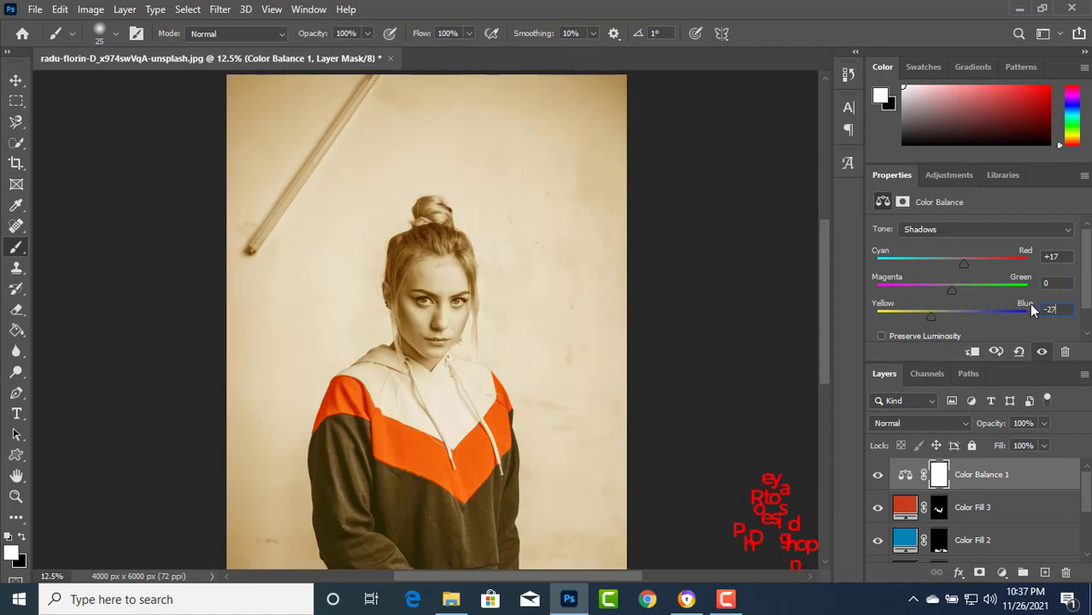
Set the Color Balance highlights to Cyan-Red +24 and Yellow-Blue -23.
left_click(982, 230)
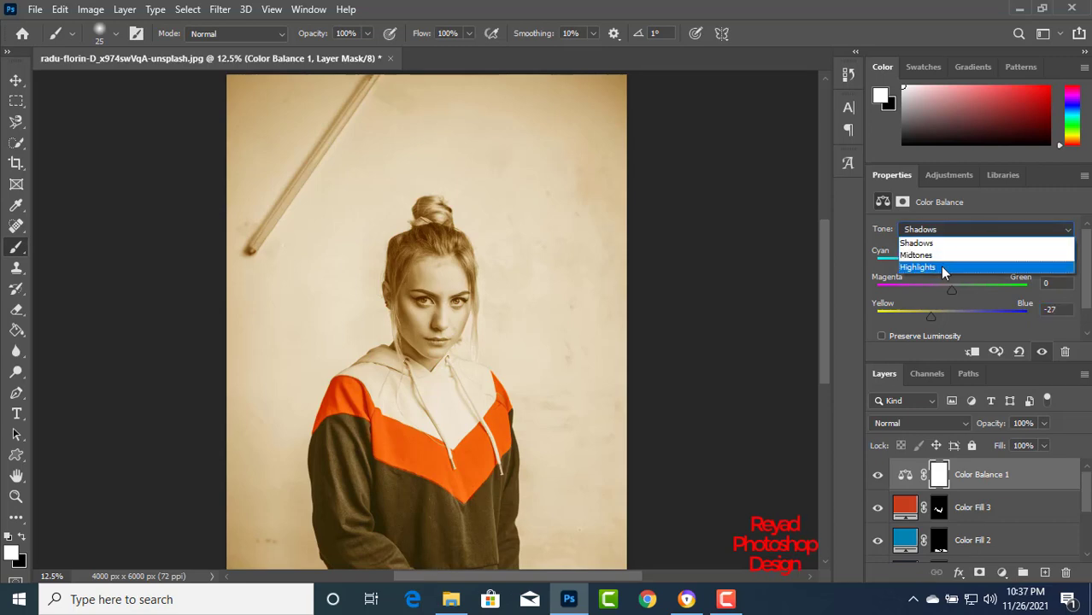
left_click(940, 266)
left_click(1044, 257)
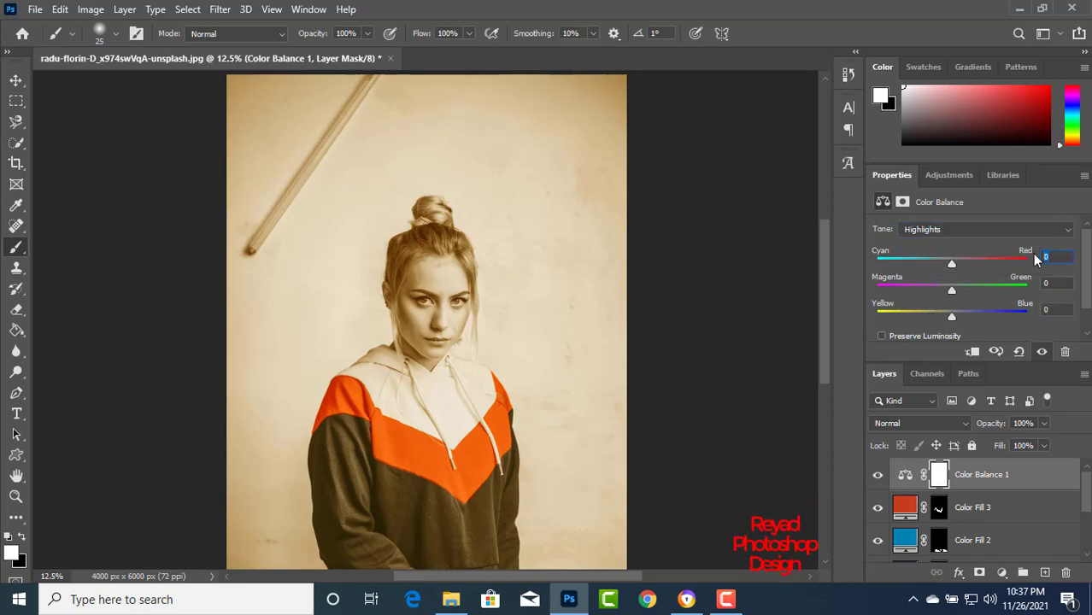
type("24")
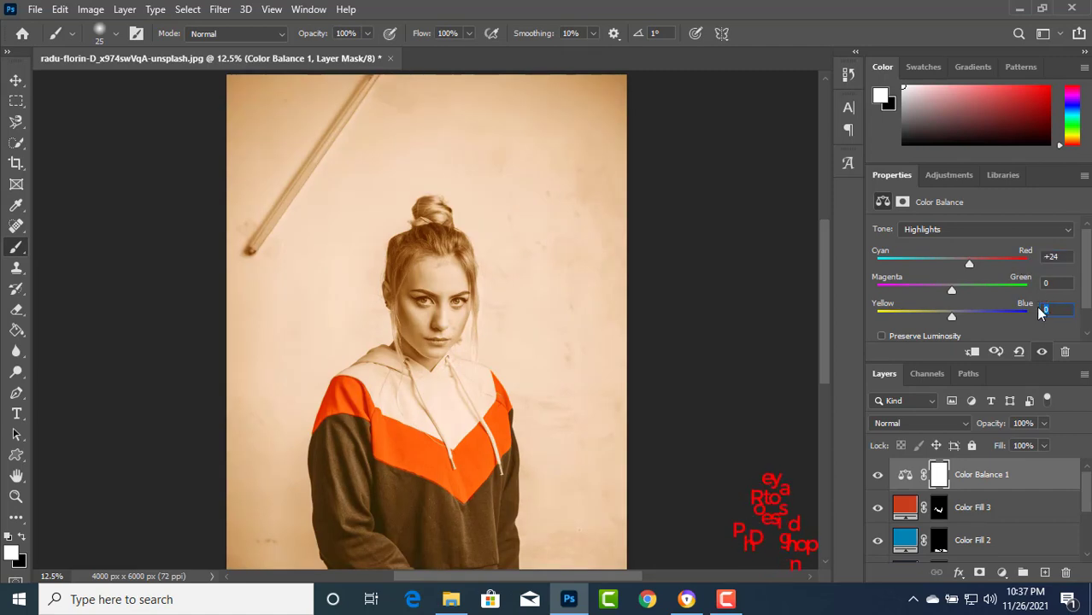
key("BackSpace")
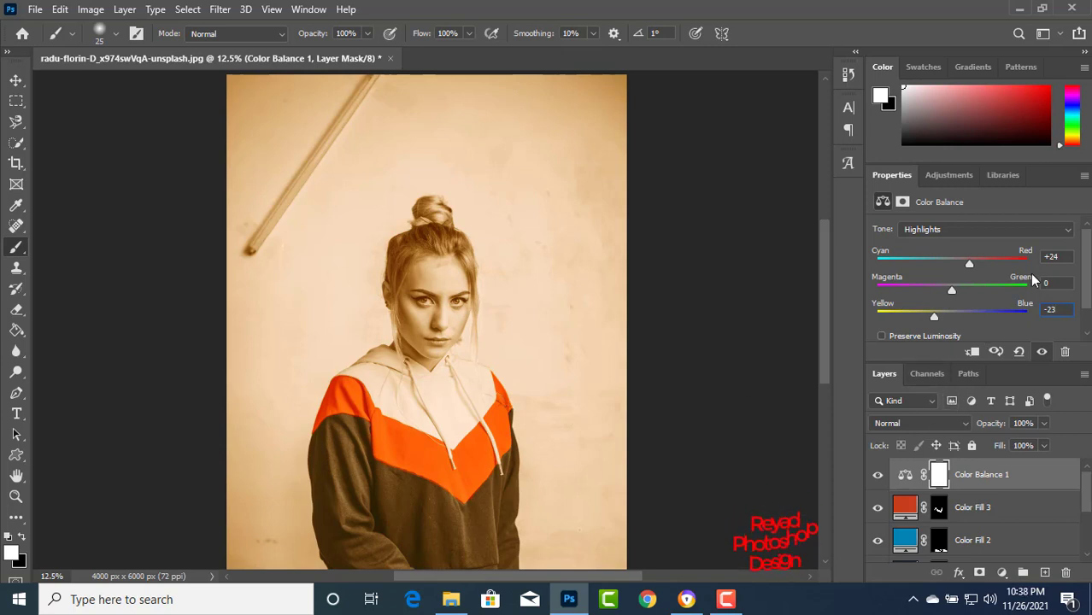
Invert the Color Balance layer's mask and paint a short stroke on the cheek beside the nose with a size 25 brush.
left_click(940, 476)
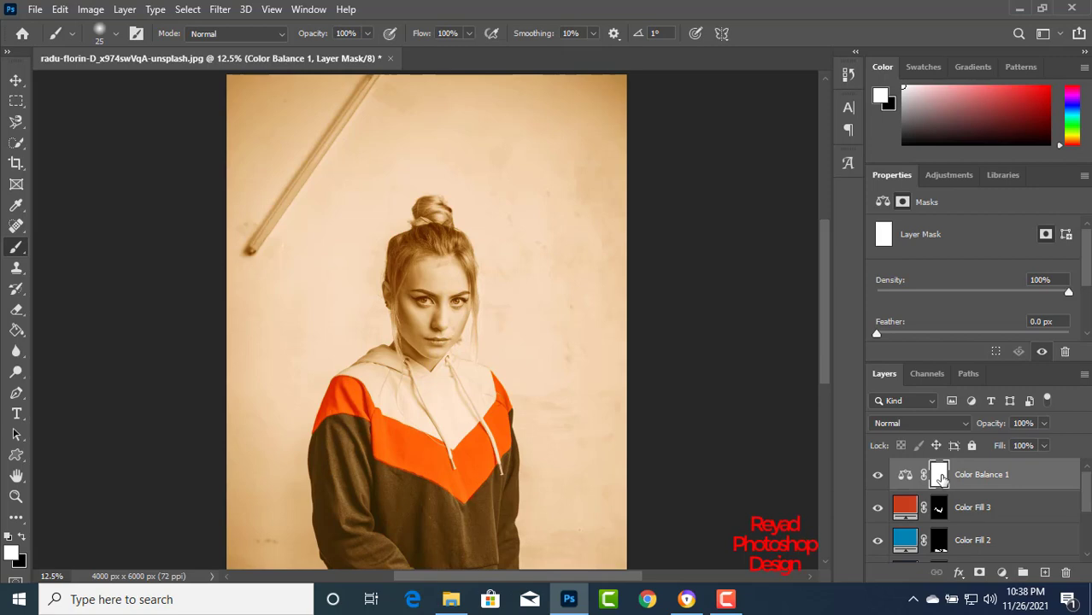
key("ctrl+i")
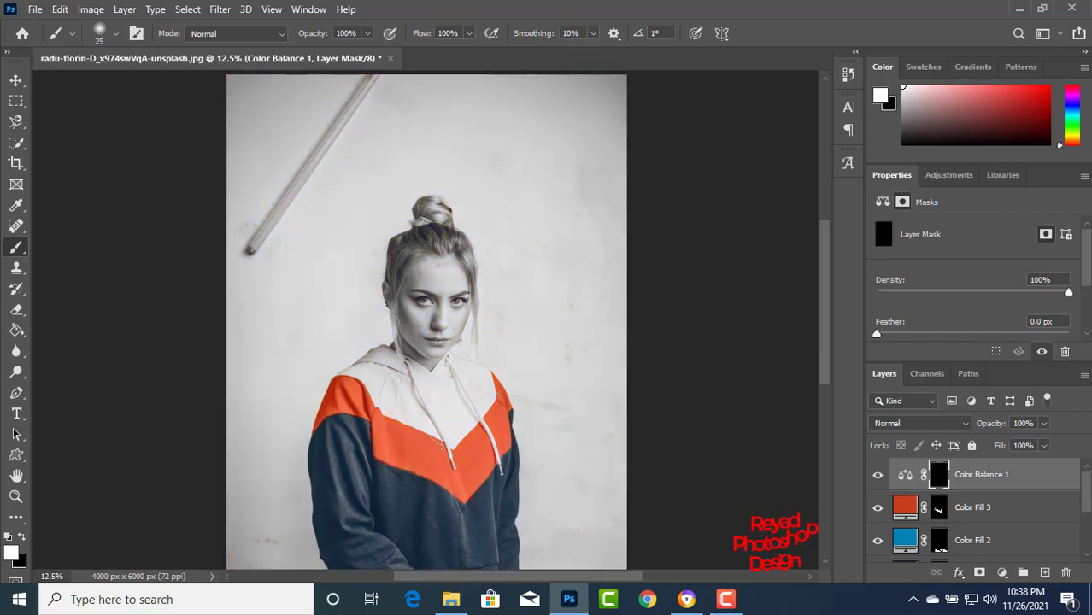
key("ctrl+equal")
key("ctrl+equal")
key("ctrl+equal")
key("ctrl+equal")
key("ctrl+equal")
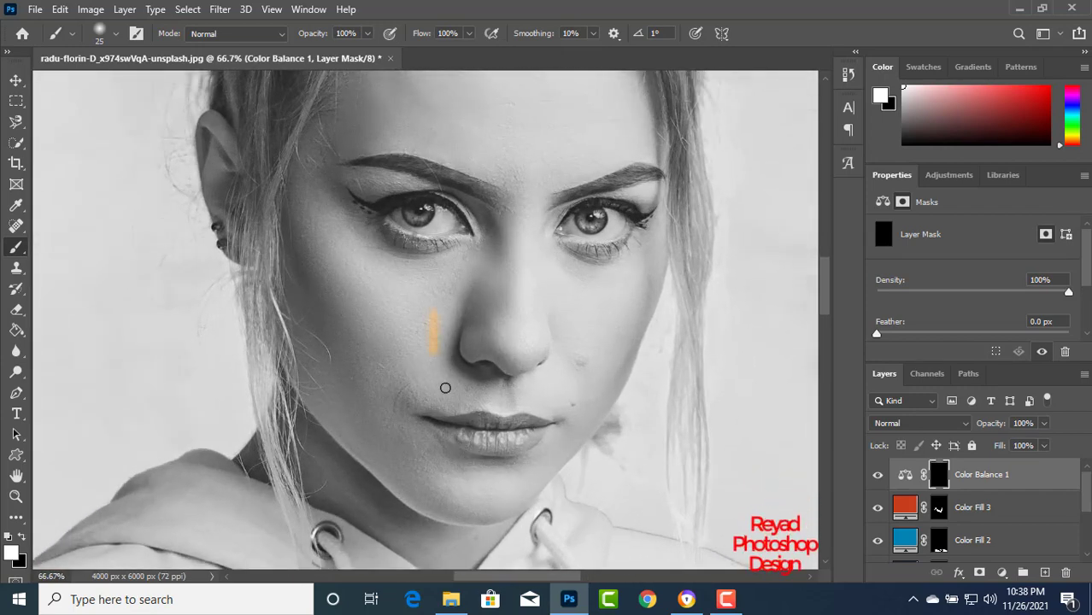
left_click_drag(485, 305, 506, 475)
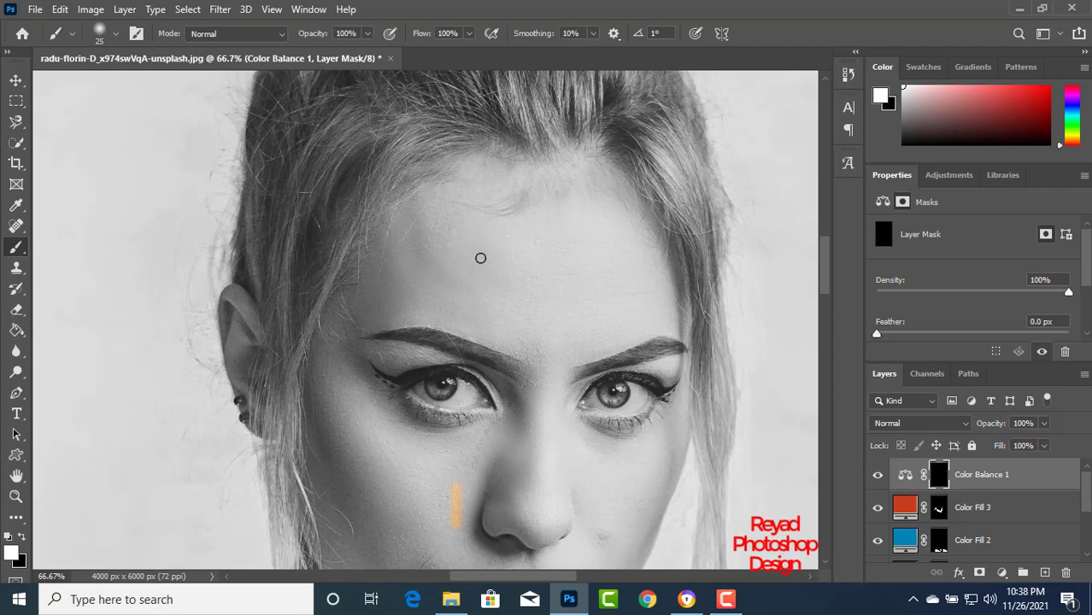
Paint the Color Balance mask over the middle of the forehead with a size 125 brush.
key("bracketright")
key("bracketright")
key("bracketright")
key("bracketright")
key("bracketright")
key("bracketright")
key("bracketright")
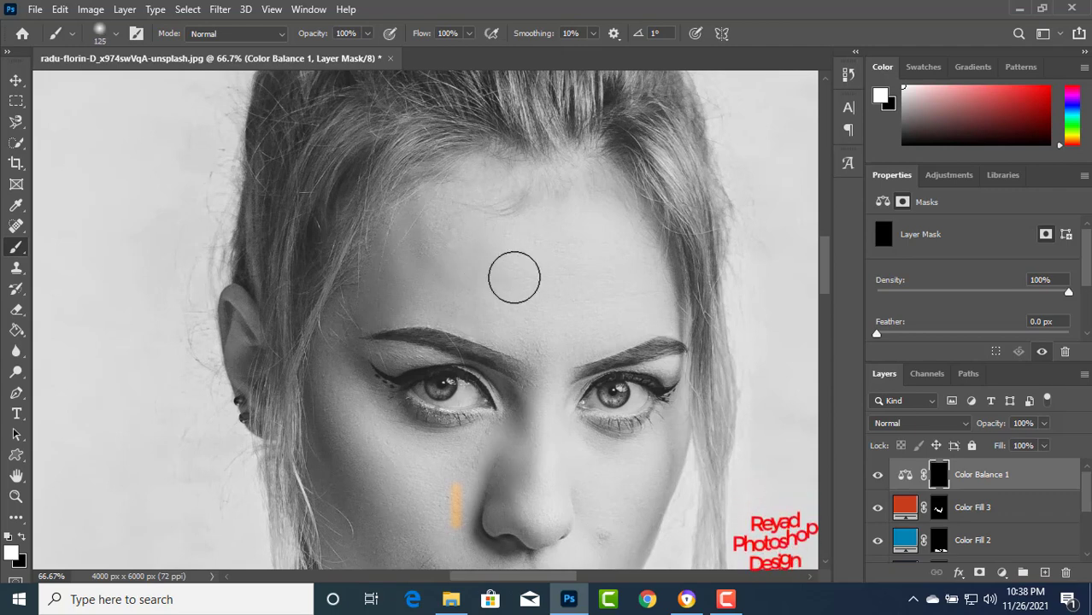
mouse_move(512, 274)
left_mouse_down()
mouse_move(564, 284)
mouse_move(492, 282)
mouse_move(606, 238)
mouse_move(564, 241)
mouse_move(550, 225)
mouse_move(592, 258)
mouse_move(592, 291)
mouse_move(600, 286)
mouse_move(461, 274)
mouse_move(443, 258)
mouse_move(505, 251)
mouse_move(424, 228)
mouse_move(405, 254)
mouse_move(434, 233)
left_mouse_up()
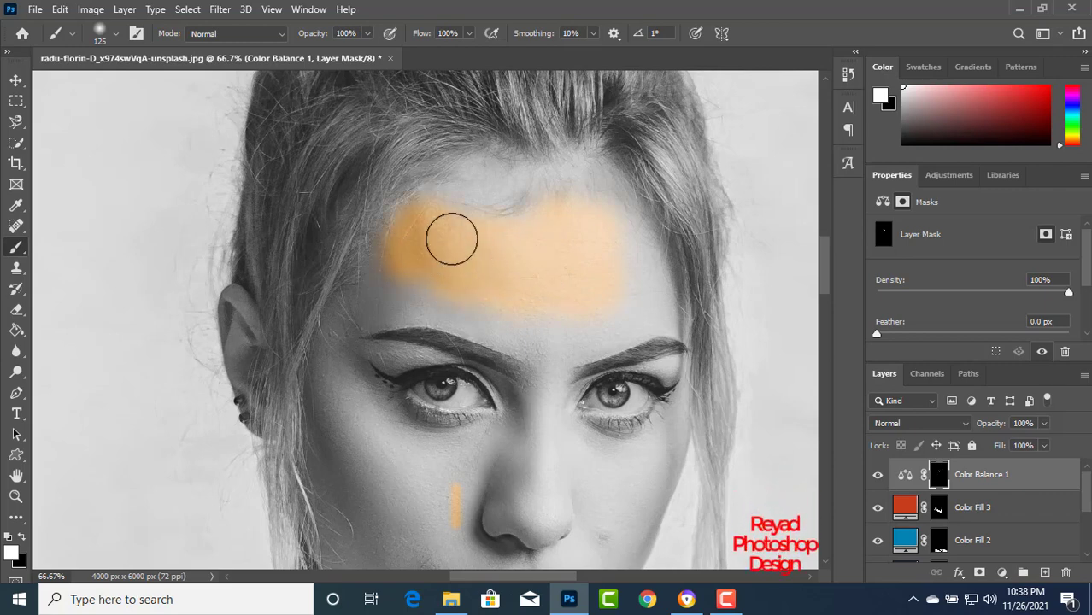
Paint the skin along the hairline, between the eyebrows, and from the temple around the near eye with a size 60 brush.
key("bracketleft")
key("bracketleft")
key("bracketleft")
key("bracketleft")
key("bracketleft")
mouse_move(480, 168)
left_mouse_down()
mouse_move(440, 199)
mouse_move(457, 198)
mouse_move(485, 221)
mouse_move(547, 163)
mouse_move(582, 162)
mouse_move(636, 268)
mouse_move(655, 268)
mouse_move(590, 196)
mouse_move(487, 314)
mouse_move(400, 284)
mouse_move(398, 295)
mouse_move(343, 308)
mouse_move(304, 393)
mouse_move(344, 334)
left_mouse_up()
mouse_move(526, 331)
left_mouse_down()
mouse_move(495, 446)
mouse_move(442, 440)
mouse_move(351, 369)
left_mouse_up()
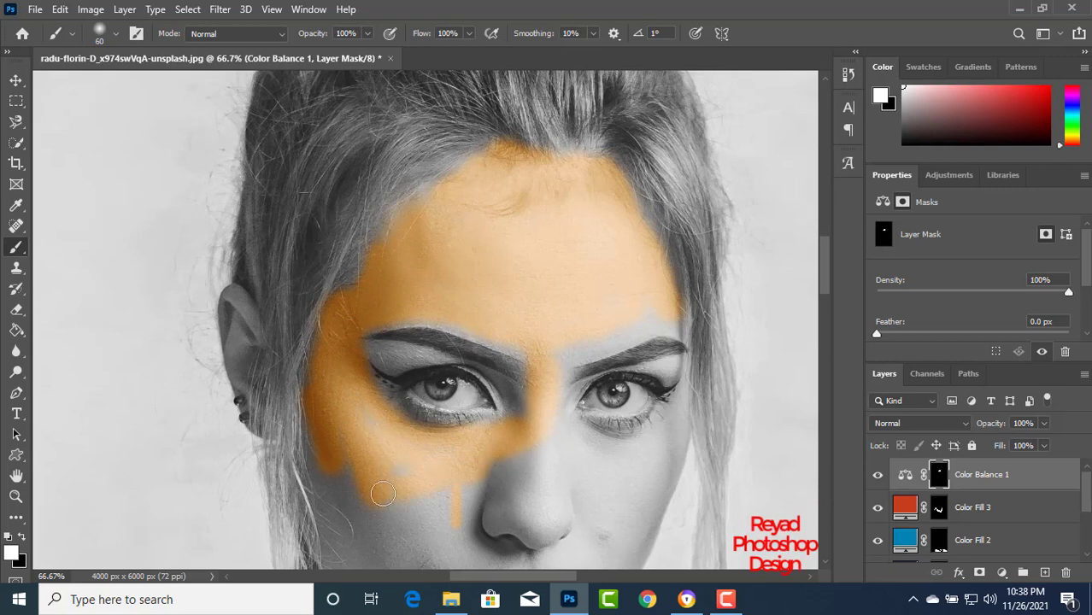
Paint the skin over the near cheek, the nose and the area above the lips.
scroll(383, 494, "down", 3)
mouse_move(378, 309)
left_mouse_down()
mouse_move(391, 413)
mouse_move(381, 387)
mouse_move(437, 478)
mouse_move(417, 373)
mouse_move(489, 353)
mouse_move(513, 379)
mouse_move(447, 451)
mouse_move(479, 441)
left_mouse_up()
mouse_move(604, 427)
left_mouse_down()
mouse_move(560, 398)
mouse_move(604, 319)
mouse_move(661, 307)
mouse_move(640, 374)
mouse_move(454, 475)
mouse_move(387, 474)
mouse_move(387, 523)
left_mouse_up()
key("ctrl+plus")
scroll(385, 476, "down", 5)
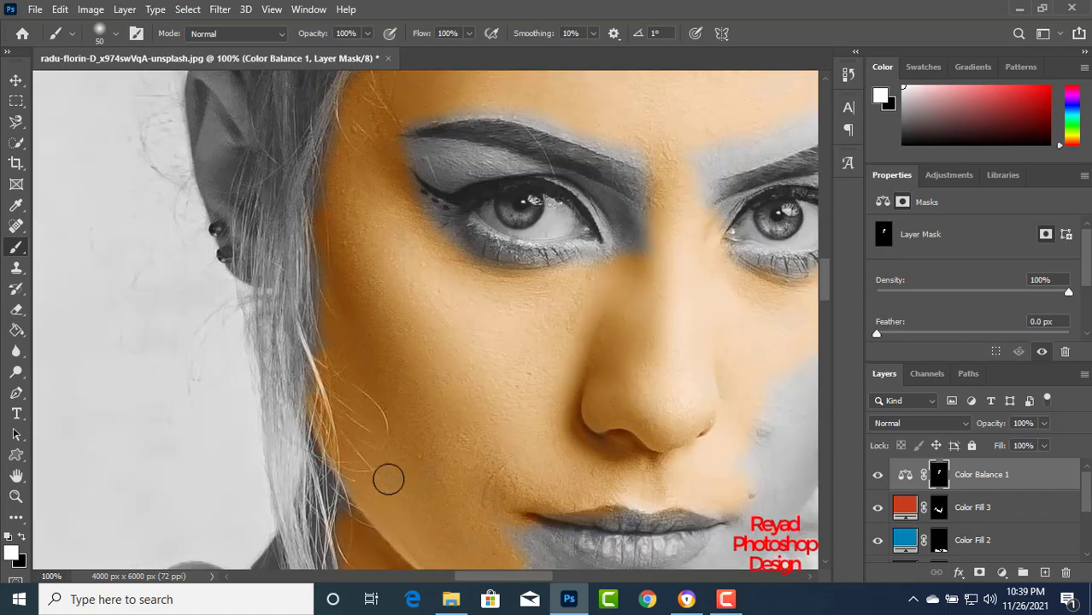
Paint the neck inside the hood opening and the chin below the lips with a size 50 brush.
left_click_drag(410, 399, 565, 503)
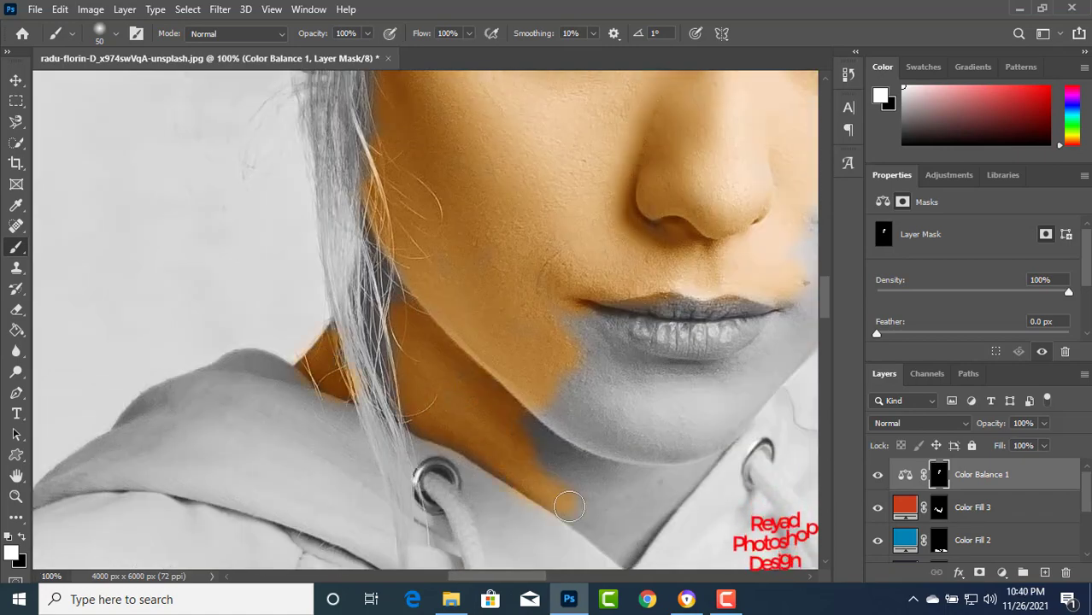
mouse_move(387, 283)
left_mouse_down()
mouse_move(367, 241)
mouse_move(381, 356)
left_mouse_up()
left_click_drag(566, 502, 442, 428)
mouse_move(442, 428)
left_mouse_down()
mouse_move(489, 468)
mouse_move(442, 259)
left_mouse_up()
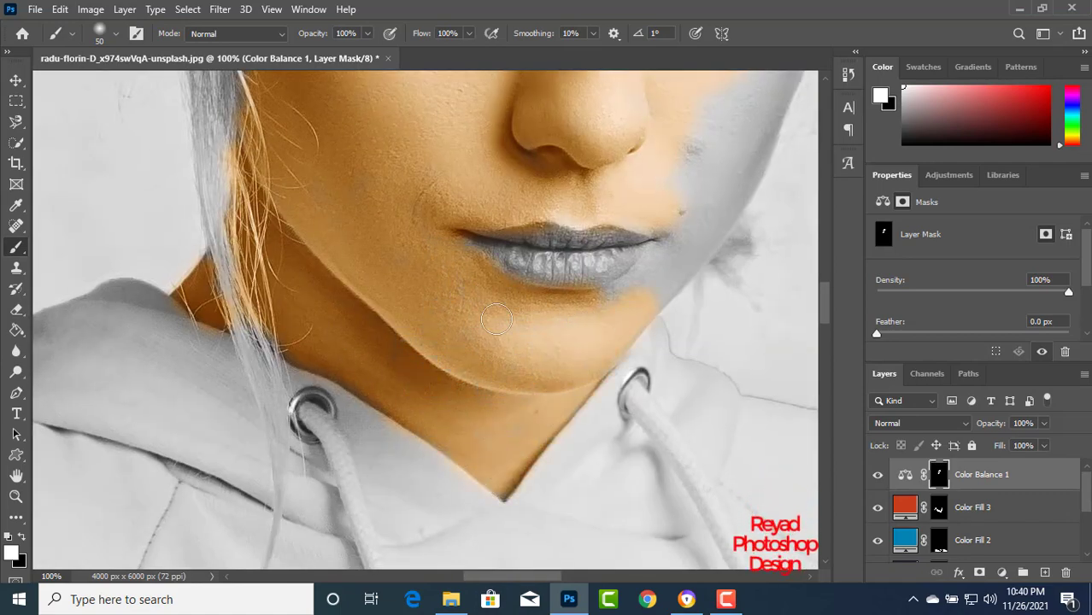
Paint the remaining grey skin on the far cheek up to the far eye with a size 50 brush.
scroll(494, 329, "right", 3)
scroll(469, 208, "up", 3)
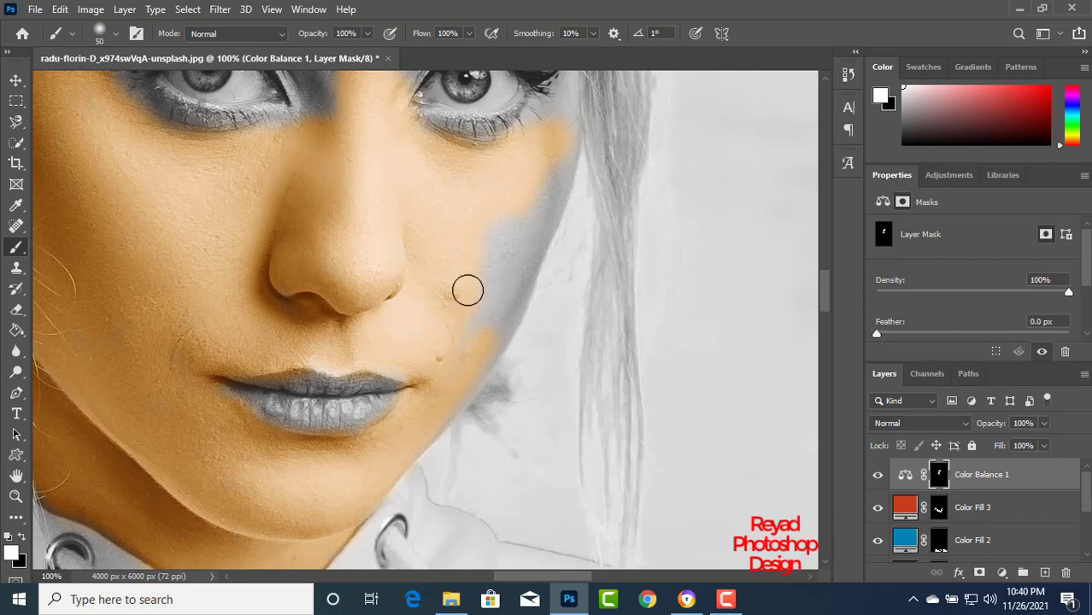
left_click_drag(467, 291, 557, 179)
scroll(434, 464, "up", 3)
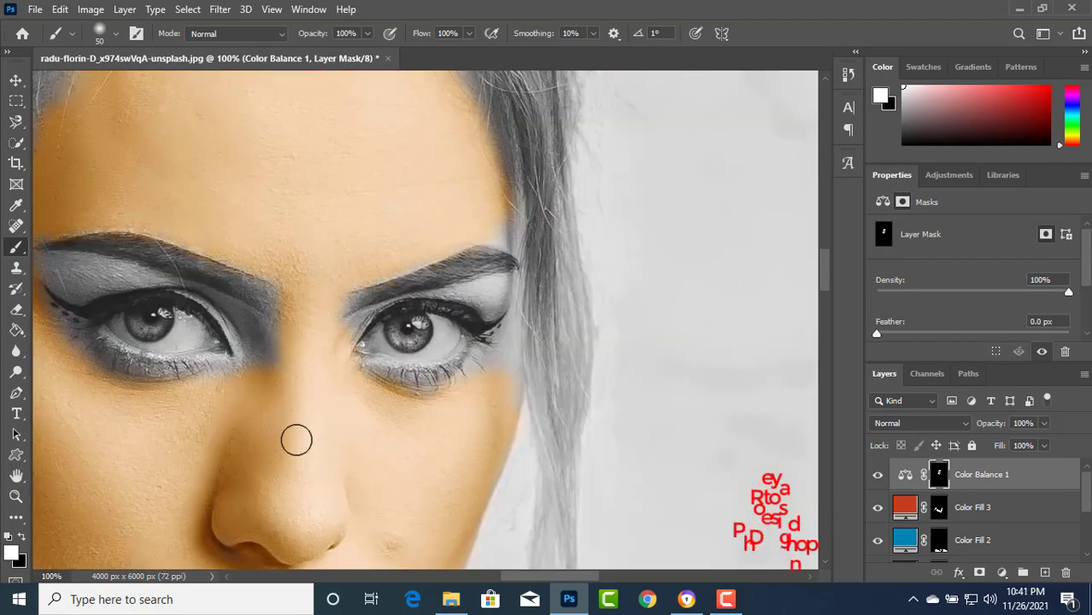
Paint the wrist skin between the navy cuff, the bracelet and the watch strap with a size 10 brush.
scroll(294, 438, "left", 3)
left_click_drag(423, 348, 410, 137)
left_click_drag(383, 240, 449, 202)
key("ctrl+minus")
key("ctrl+minus")
key("ctrl+minus")
key("ctrl+minus")
key("ctrl+minus")
key("ctrl+minus")
key("ctrl+plus")
key("ctrl+plus")
key("ctrl+plus")
key("ctrl+plus")
key("ctrl+plus")
key("ctrl+plus")
key("ctrl+plus")
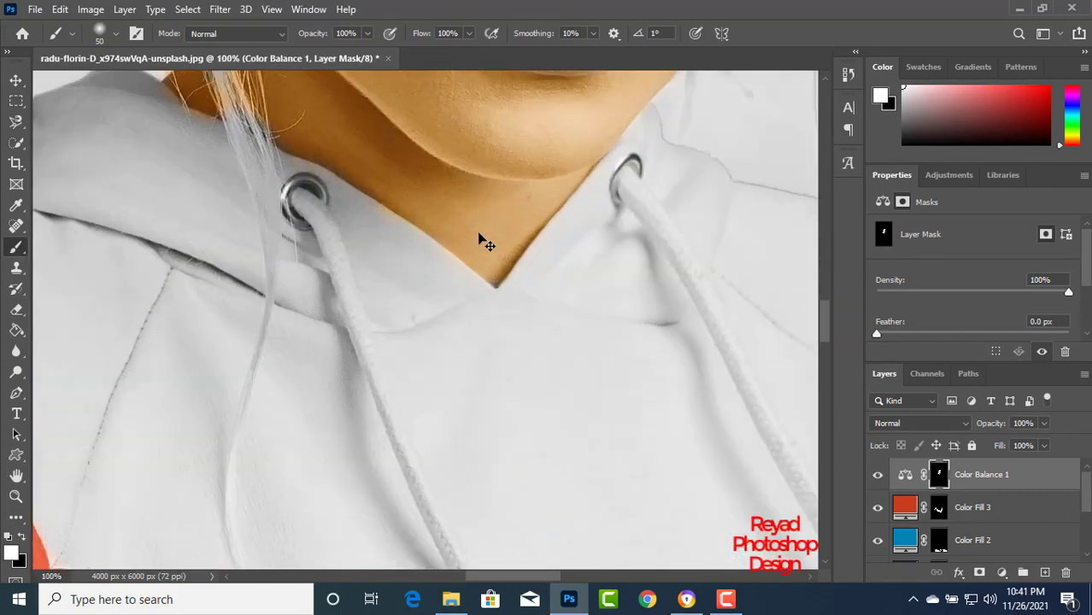
left_click_drag(481, 239, 375, 146)
left_click_drag(499, 459, 534, 343)
key("bracketleft")
key("bracketleft")
key("bracketleft")
key("bracketleft")
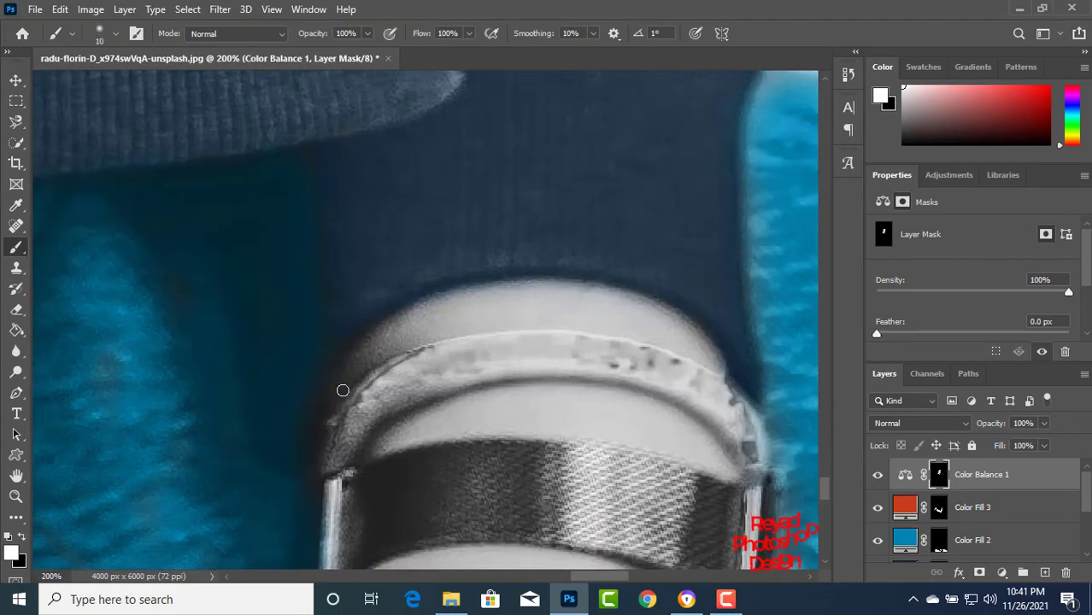
mouse_move(341, 386)
left_mouse_down()
mouse_move(381, 332)
mouse_move(419, 312)
left_mouse_up()
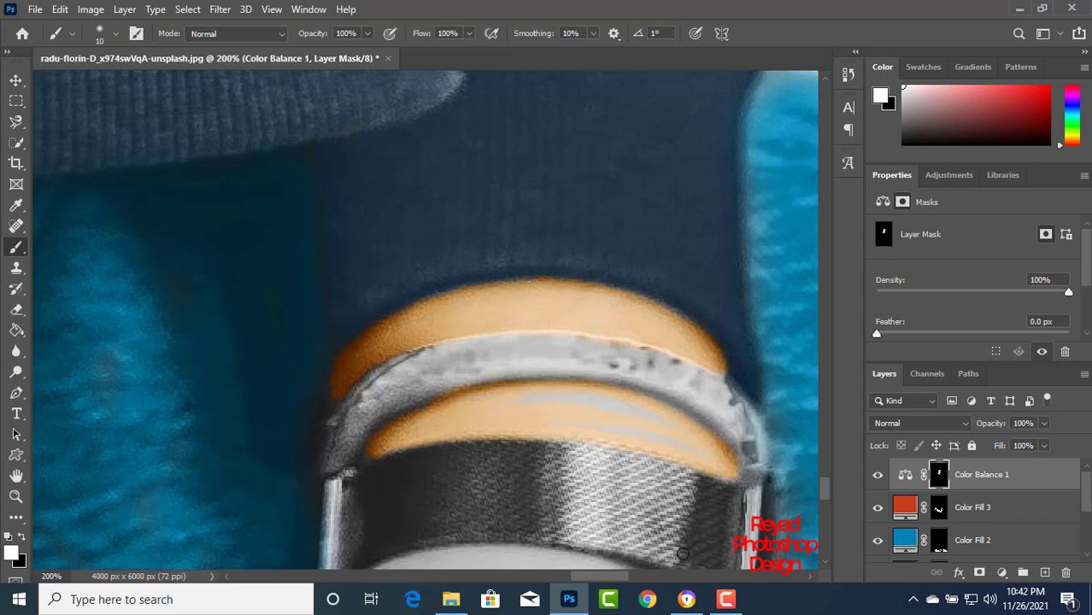
Paint the back of the hand below the watch strap down towards the knuckles with a size 45 brush.
scroll(693, 458, "down", 5)
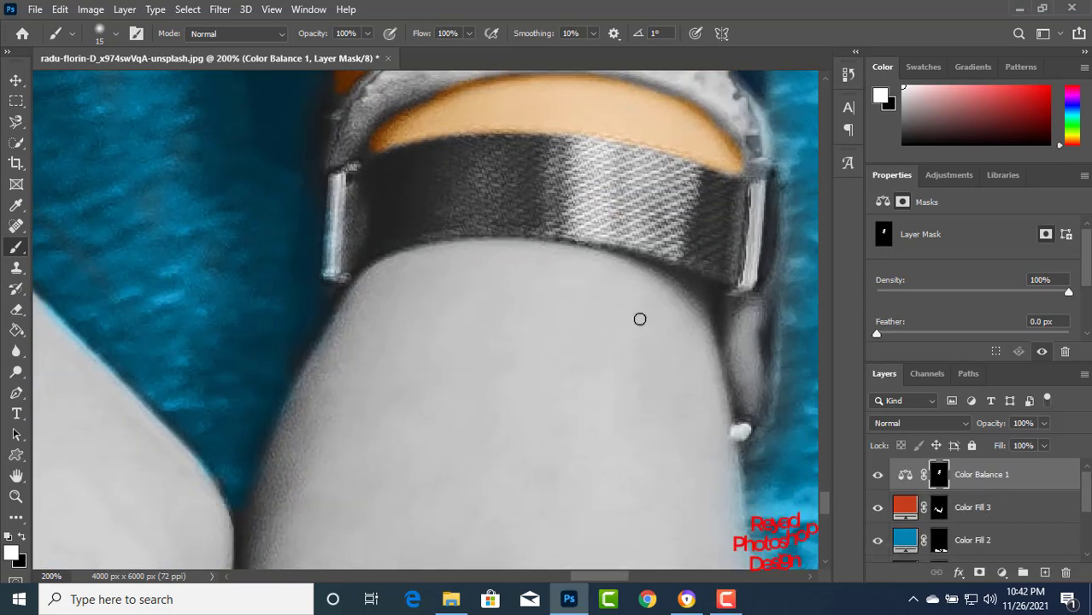
key("bracketright")
key("bracketright")
key("bracketright")
key("bracketright")
mouse_move(638, 317)
left_mouse_down()
mouse_move(484, 376)
mouse_move(558, 395)
mouse_move(529, 300)
mouse_move(344, 358)
mouse_move(277, 519)
left_mouse_up()
key("bracketleft")
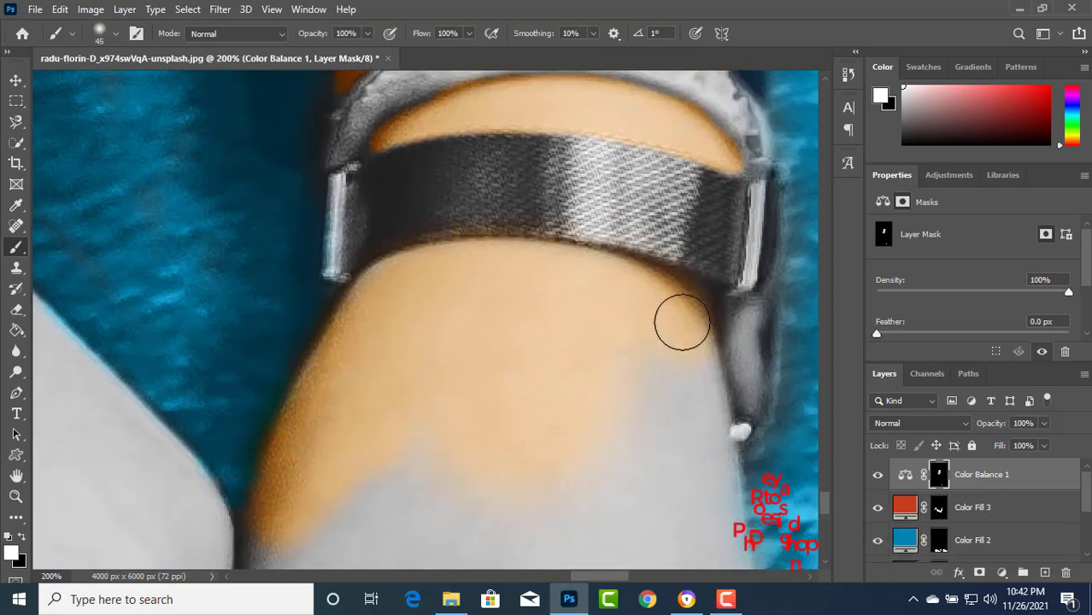
key("ctrl+minus")
key("ctrl+minus")
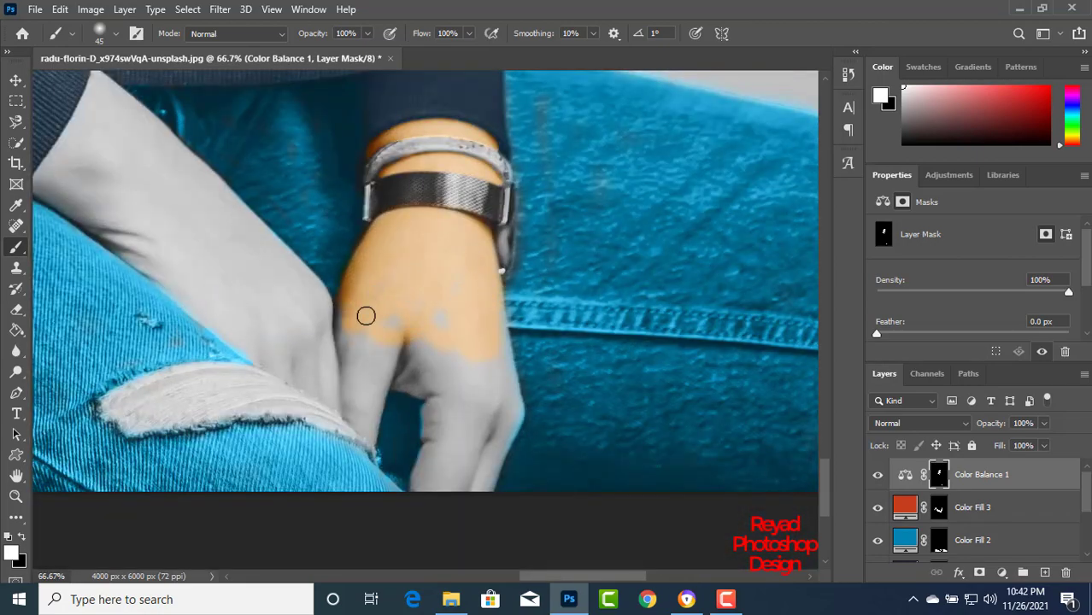
Paint the edges of the other forearm along the navy cuff and the blue jeans with a size 15 brush.
key("ctrl+plus")
key("ctrl+plus")
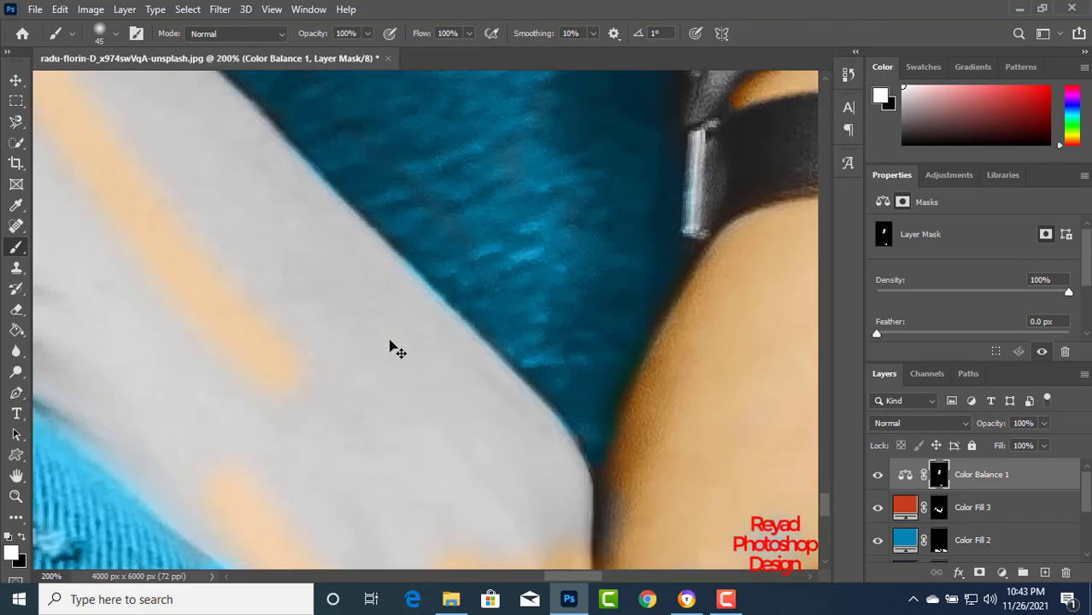
scroll(392, 348, "up", 3)
key("bracketleft")
key("bracketleft")
key("bracketleft")
key("bracketleft")
key("bracketleft")
key("bracketleft")
left_click_drag(366, 469, 405, 319)
mouse_move(410, 313)
left_mouse_down()
mouse_move(344, 389)
mouse_move(506, 484)
left_mouse_up()
mouse_move(381, 346)
left_mouse_down()
mouse_move(382, 431)
mouse_move(268, 274)
left_mouse_up()
left_click_drag(385, 337, 410, 359)
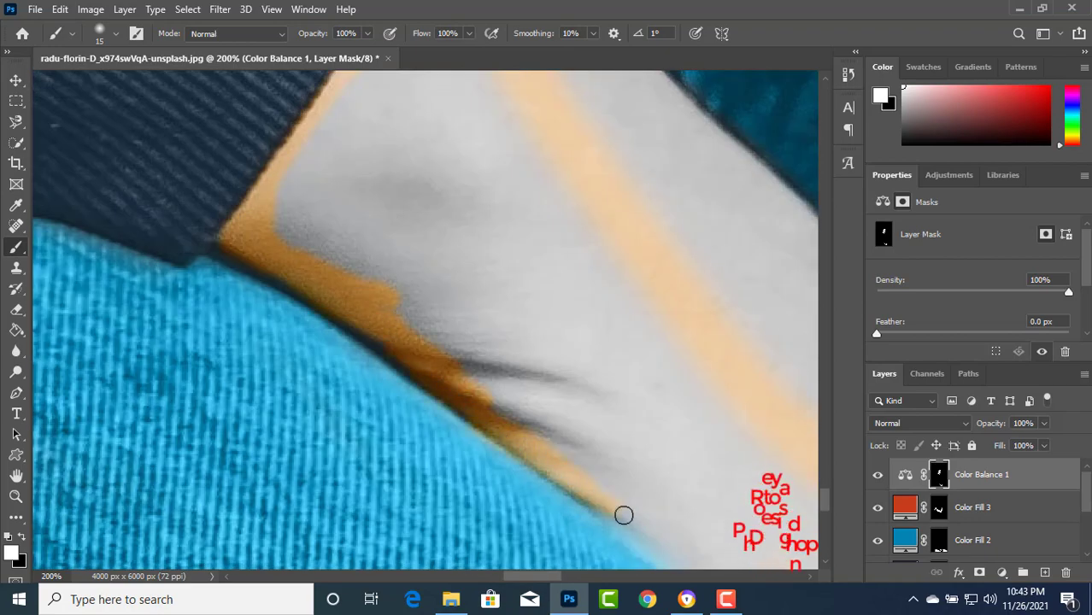
Paint the inside of the forearm next to the navy cuff with a size 40 brush.
key("bracketright")
key("bracketright")
key("bracketright")
key("bracketright")
key("bracketright")
left_click_drag(360, 253, 523, 317)
scroll(479, 282, "up", 3)
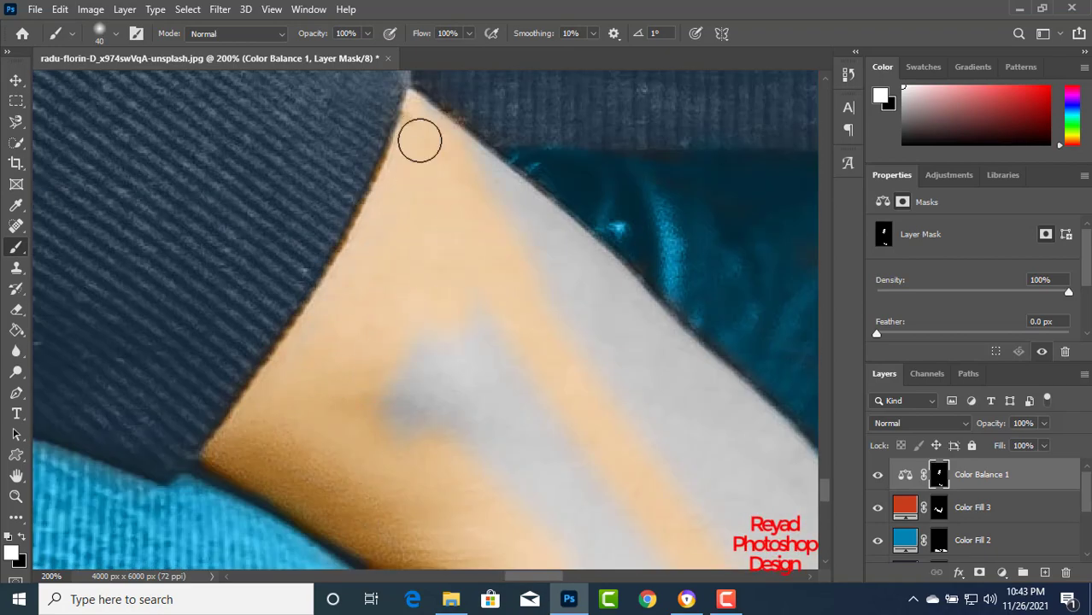
Paint the forearm's upper edge against the dark blue denim with a size 15 brush.
key("bracketleft")
key("bracketleft")
key("bracketleft")
key("bracketleft")
key("bracketleft")
mouse_move(419, 141)
left_mouse_down()
mouse_move(451, 141)
mouse_move(512, 185)
left_mouse_up()
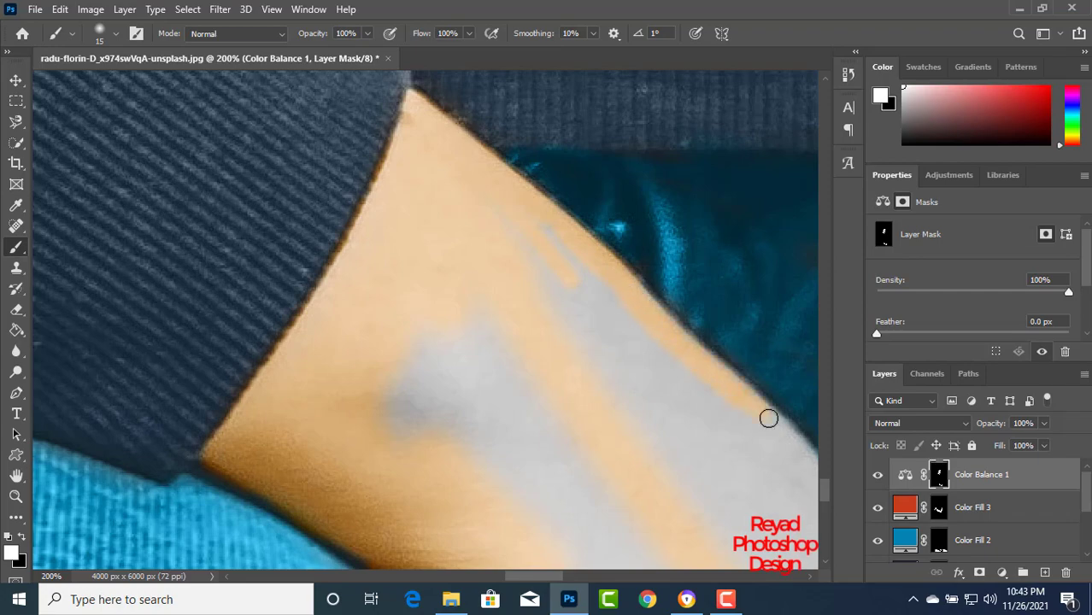
Paint the middle of the forearm towards the hand with a size 50 brush.
key("bracketright")
key("bracketright")
key("bracketright")
key("bracketright")
key("bracketright")
key("bracketright")
key("bracketright")
key("bracketright")
key("bracketright")
scroll(615, 456, "down", 5)
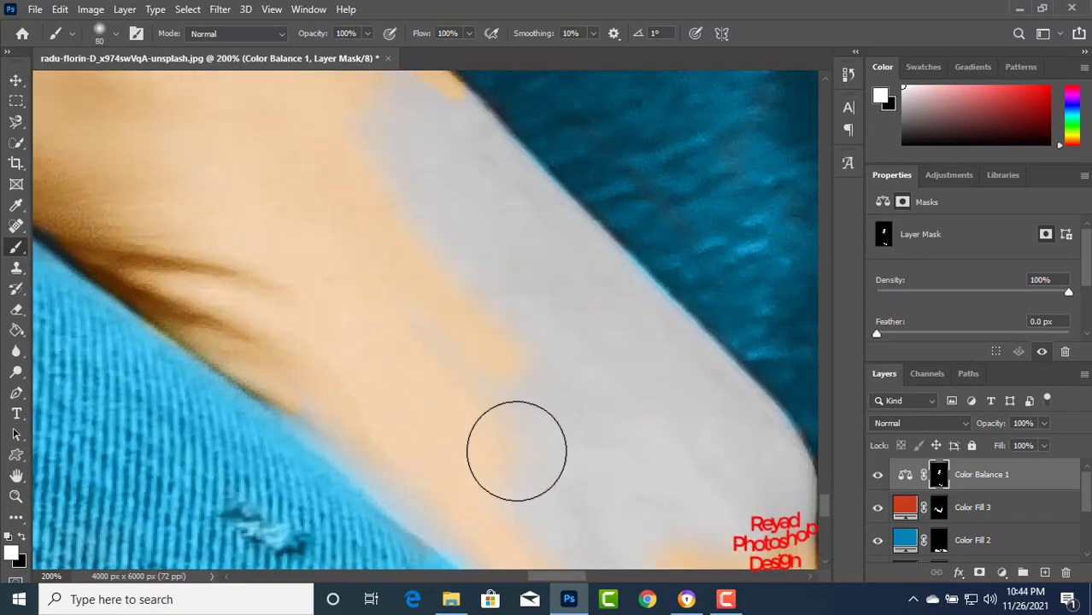
Paint the forearm's lower edge along the jeans and the back of that hand with a size 30 brush.
key("bracketleft")
key("bracketleft")
key("bracketleft")
key("bracketleft")
key("bracketleft")
scroll(449, 358, "down", 3)
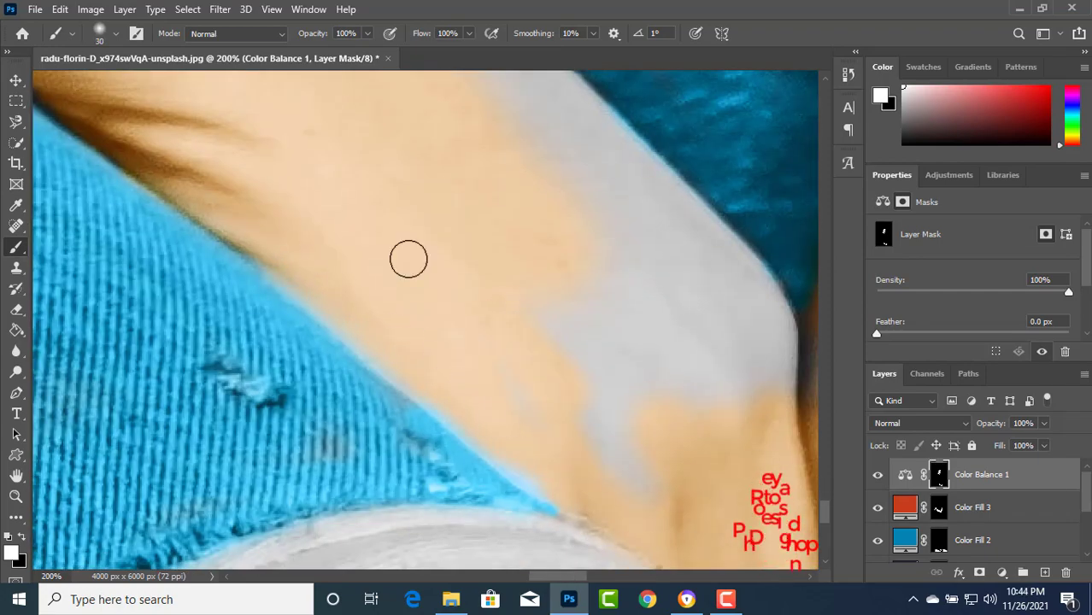
scroll(777, 361, "right", 3)
scroll(777, 360, "up", 1)
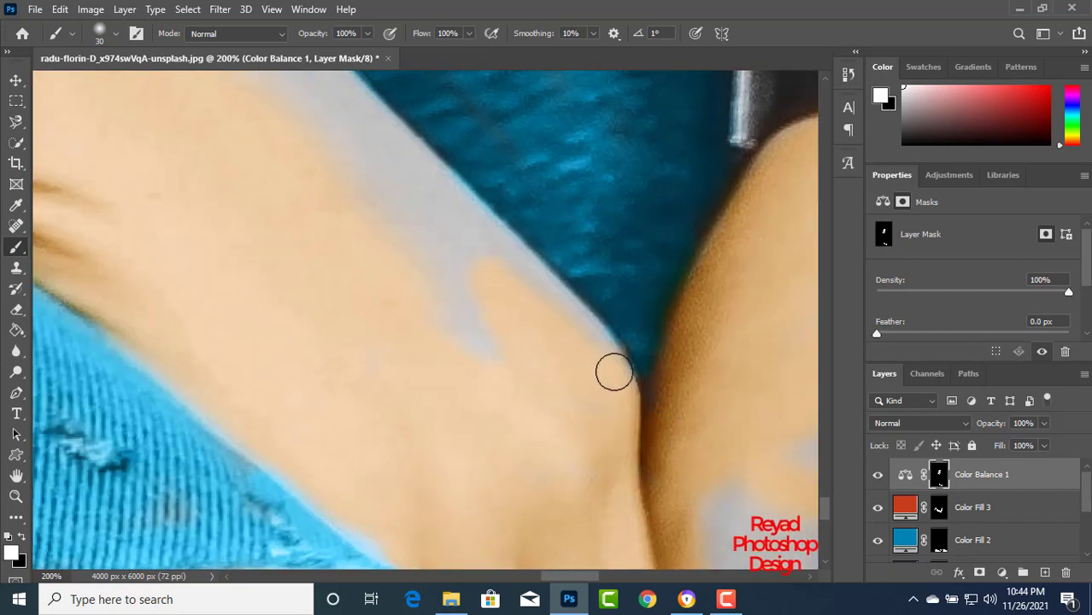
Paint the remaining grey strip and patches along the forearm's upper edge above the hand.
scroll(269, 186, "up", 2)
scroll(269, 186, "left", 3)
scroll(415, 356, "right", 3)
scroll(343, 227, "down", 1)
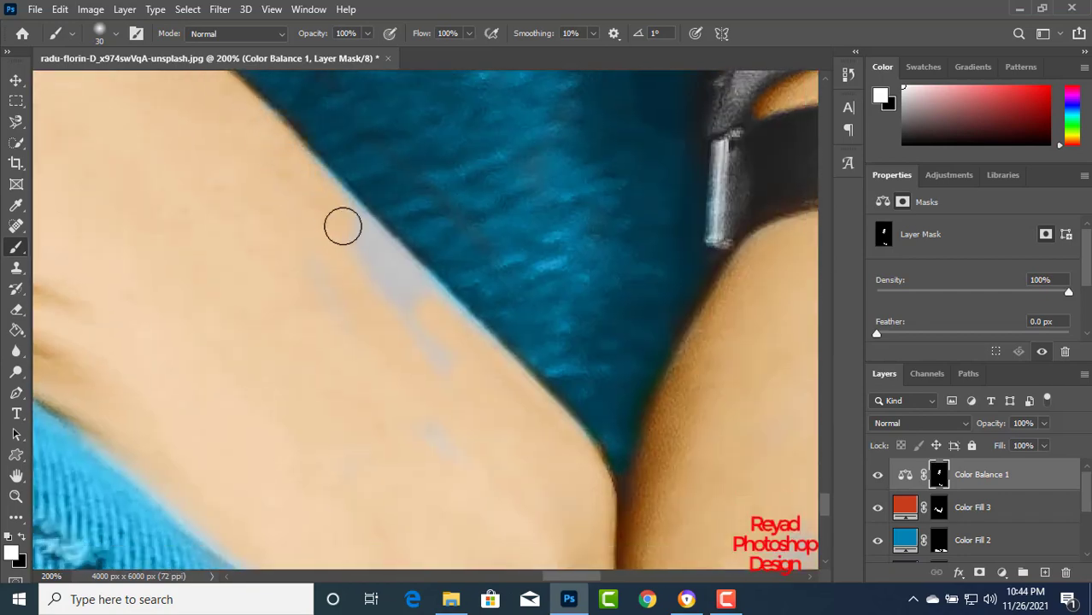
scroll(531, 459, "down", 3)
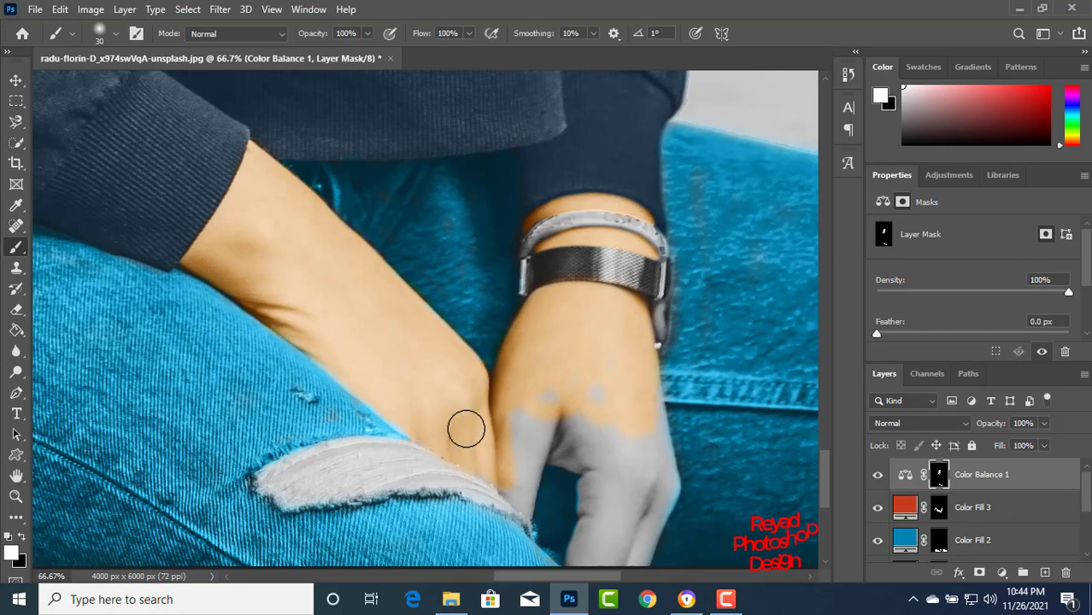
scroll(515, 420, "up", 2)
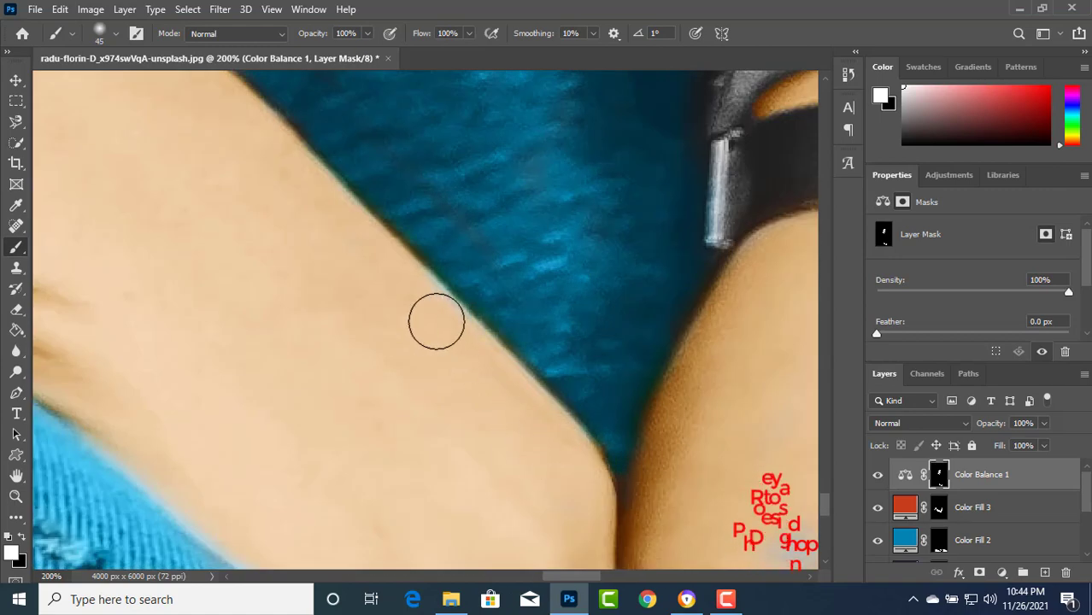
Paint the watch hand's finger beside the ripped denim and the dark fold at its base with a size 20 brush.
scroll(434, 320, "down", 3)
scroll(291, 268, "up", 2)
key("[")
key("[")
key("[")
key("[")
key("[")
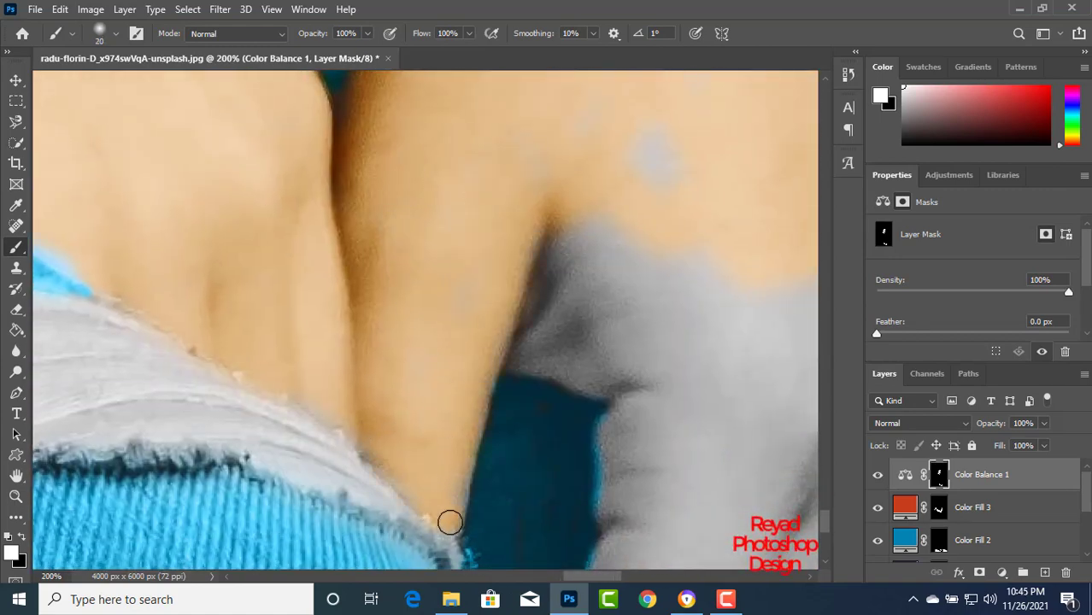
mouse_move(546, 230)
left_mouse_down()
mouse_move(520, 319)
mouse_move(563, 332)
left_mouse_up()
Paint the watch hand's knuckle area with a size 60 brush and continue down the next finger.
key("]")
key("]")
key("]")
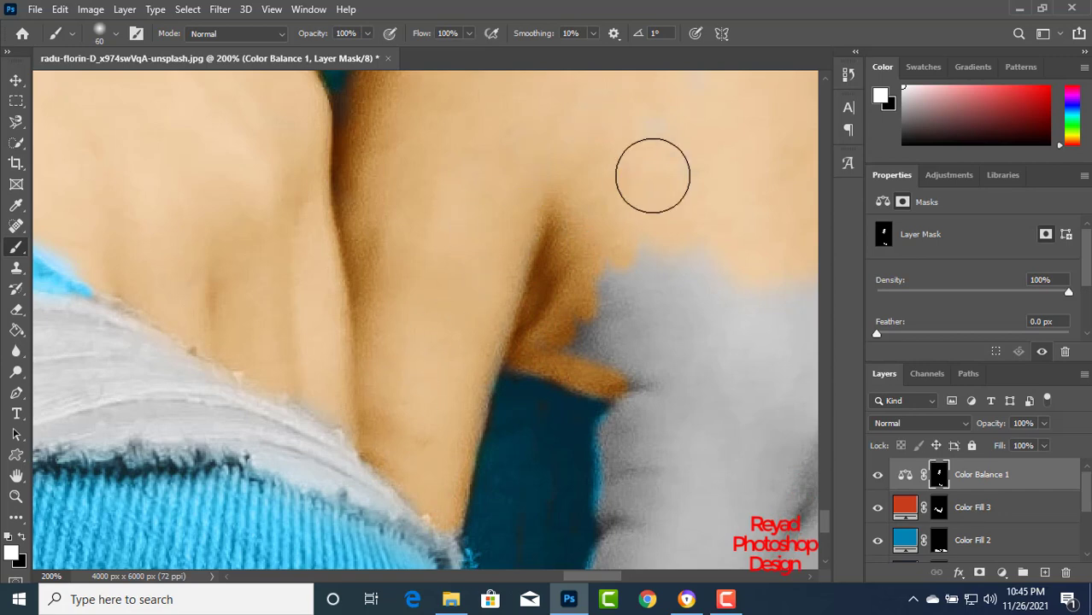
mouse_move(653, 174)
left_mouse_down()
mouse_move(632, 352)
mouse_move(667, 388)
mouse_move(649, 424)
left_mouse_up()
scroll(649, 423, "down", 3)
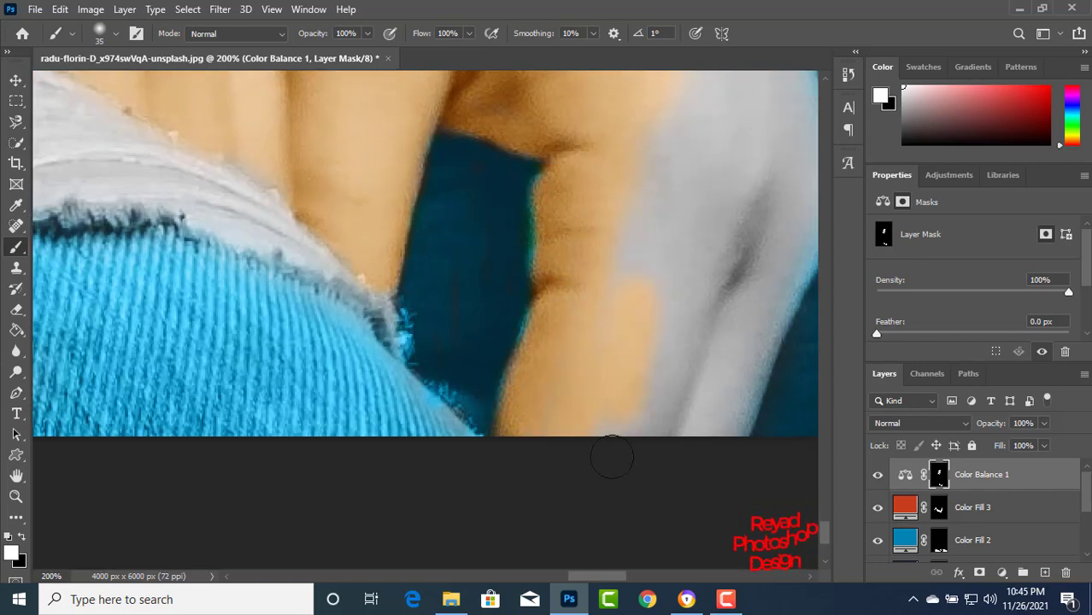
Paint the watch hand's outer edge with a size 35 brush and the remaining grey fingers with a size 50 brush.
scroll(740, 399, "up", 4)
scroll(740, 399, "right", 3)
scroll(560, 365, "down", 2)
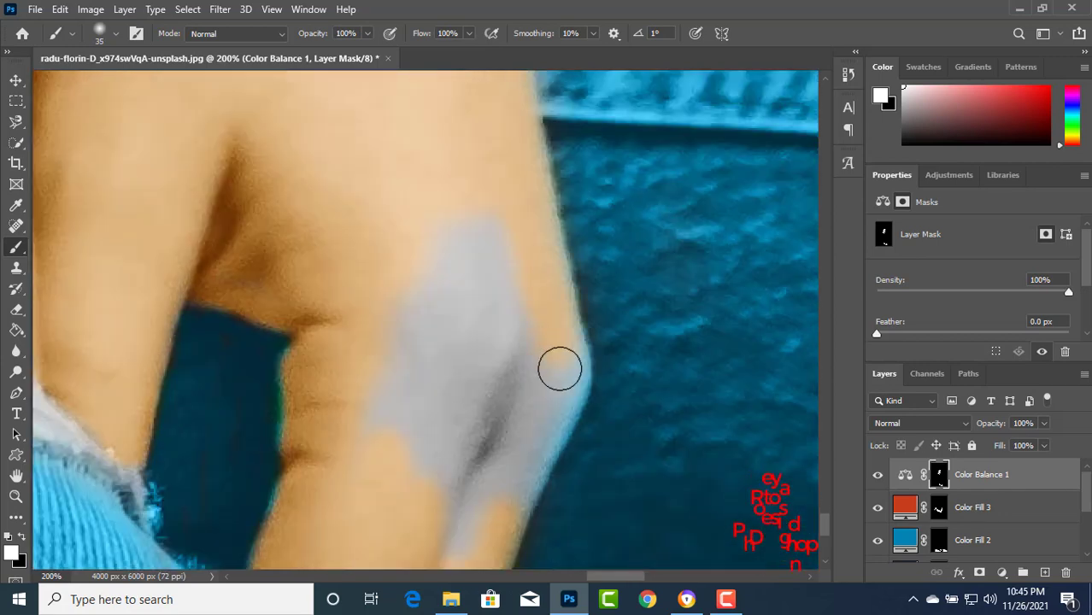
key("]")
key("]")
key("]")
mouse_move(429, 360)
left_mouse_down()
mouse_move(494, 311)
mouse_move(483, 429)
left_mouse_up()
scroll(519, 226, "down", 3)
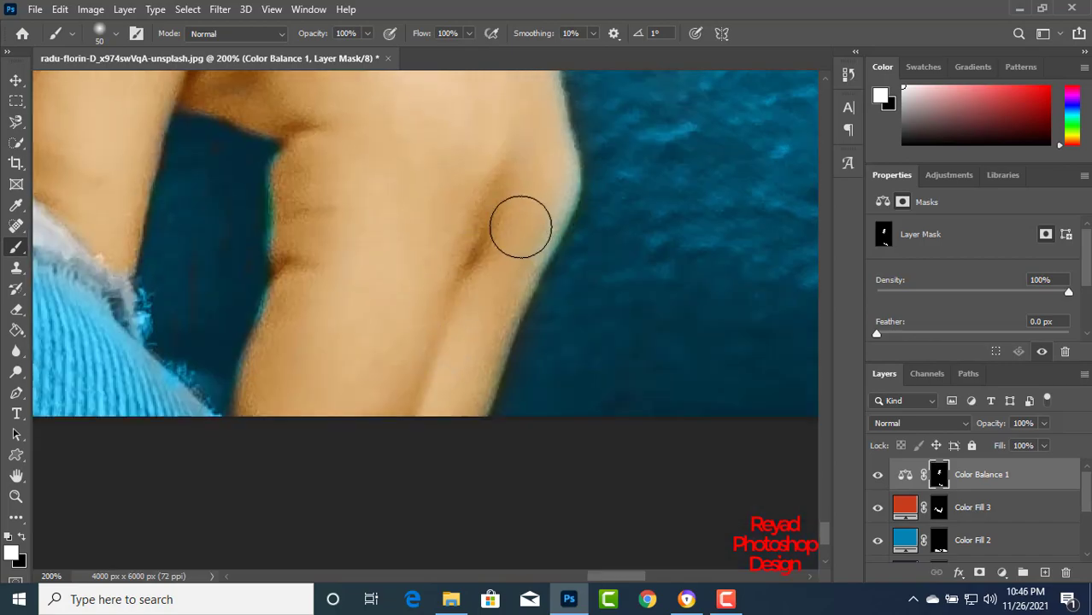
left_click_drag(543, 315, 593, 361)
Paint over the grey strip on the watch's outer side beside the wrist with a smaller brush.
key("ctrl+minus")
key("ctrl+minus")
key("ctrl+minus")
key("ctrl+plus")
key("ctrl+plus")
key("ctrl+plus")
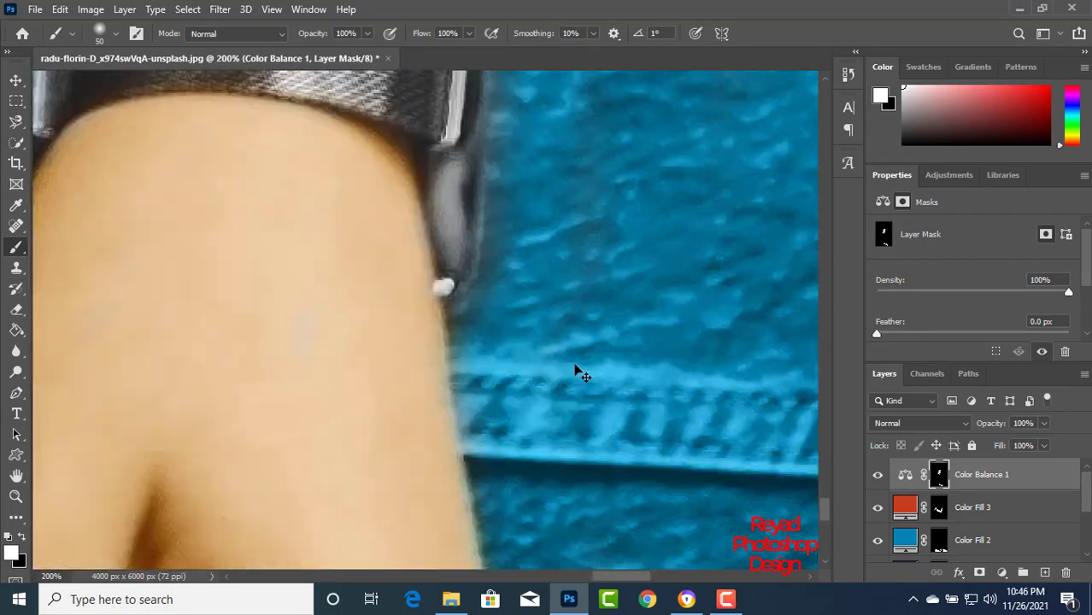
key("[")
key("[")
key("[")
key("[")
key("[")
key("[")
key("[")
key("[")
key("[")
key("]")
key("]")
key("]")
key("]")
left_click_drag(452, 178, 455, 268)
Lower the brush opacity to 45% and paint the skin showing through the rip at the far knee.
left_click_drag(740, 407, 111, 513)
left_click(367, 33)
left_click_drag(371, 53, 327, 55)
mouse_move(474, 349)
left_mouse_down()
mouse_move(412, 319)
mouse_move(418, 355)
mouse_move(495, 270)
mouse_move(638, 309)
mouse_move(584, 320)
mouse_move(477, 392)
mouse_move(633, 334)
left_mouse_up()
scroll(633, 333, "down", 7)
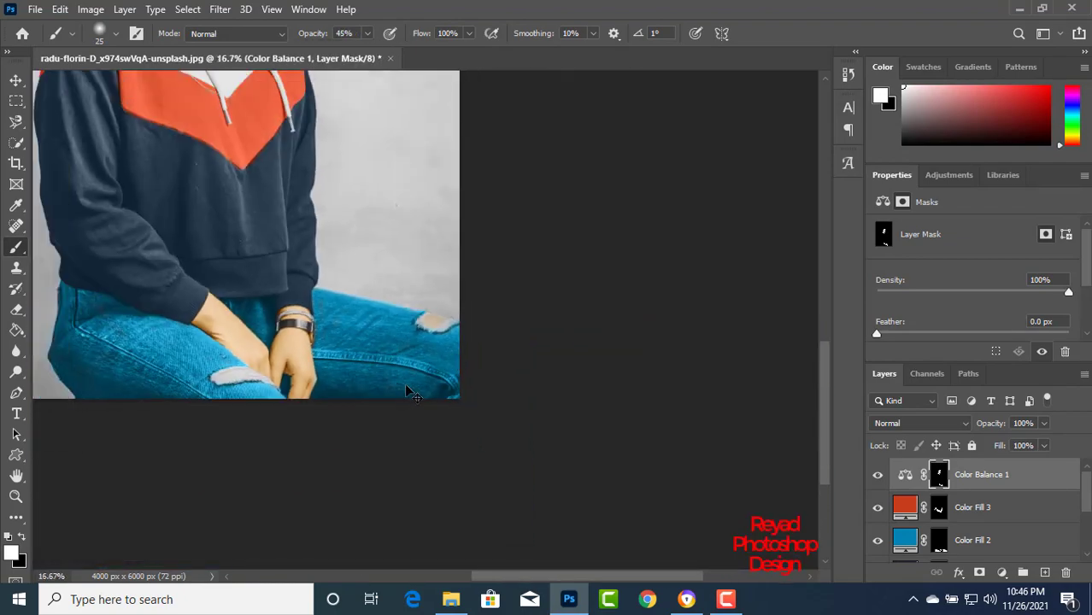
Soften the skin colour along the forehead hairline with a size 30 brush at 45% opacity.
scroll(510, 457, "up", 5)
key("]")
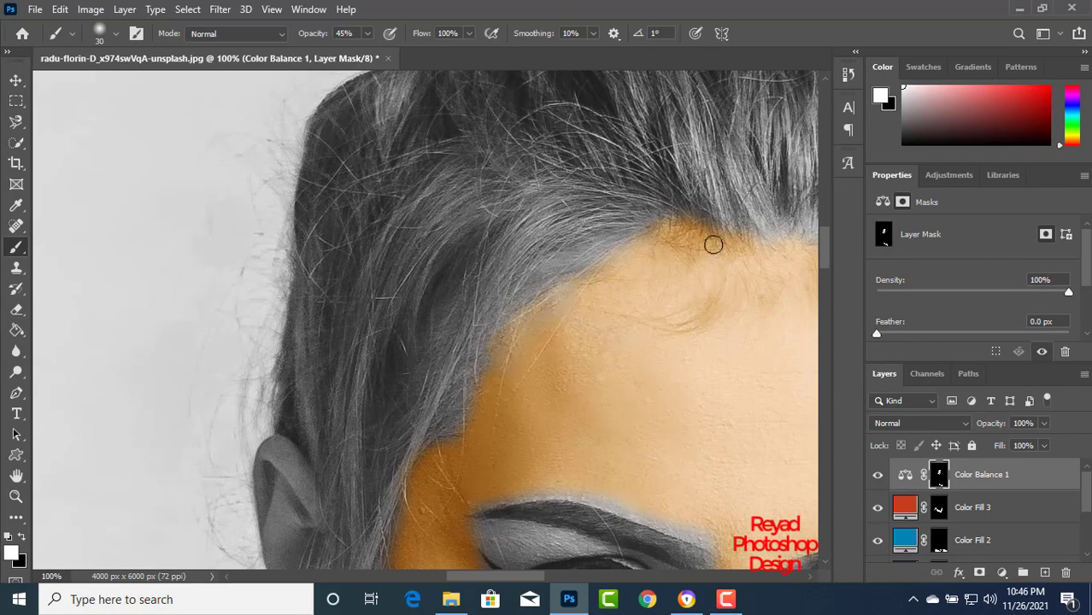
left_click_drag(714, 245, 540, 297)
Restore the brush opacity to 100% and paint the grey skin bordering the near eyebrow.
scroll(579, 374, "down", 3)
scroll(593, 324, "up", 2)
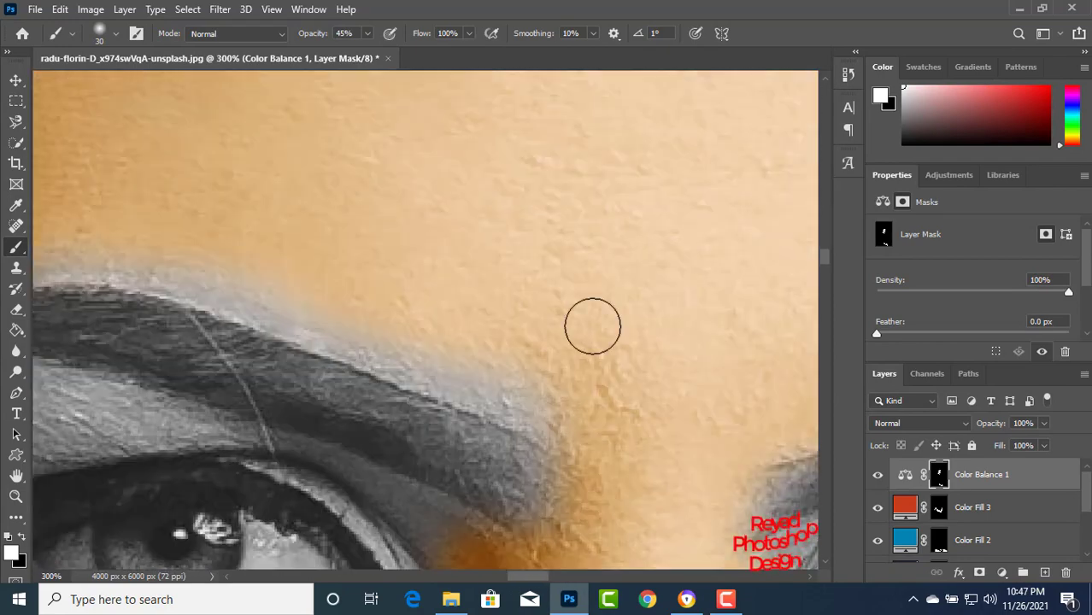
key("0")
left_click_drag(317, 313, 519, 356)
left_click_drag(519, 356, 360, 322)
left_click_drag(283, 284, 497, 279)
left_click_drag(487, 306, 252, 363)
left_click_drag(260, 408, 428, 441)
Paint the upper eyelid between the near eyebrow and the eyeliner with a size 10 brush.
key("[")
key("[")
mouse_move(377, 411)
left_mouse_down()
mouse_move(593, 450)
mouse_move(568, 486)
mouse_move(384, 549)
mouse_move(273, 479)
mouse_move(422, 448)
left_mouse_up()
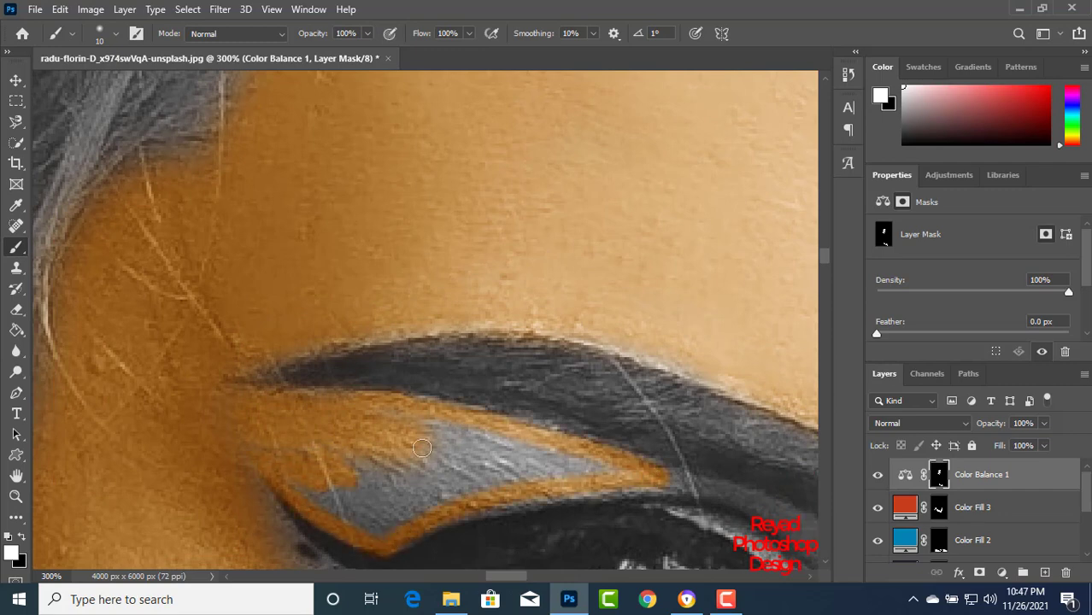
mouse_move(422, 489)
left_mouse_down()
mouse_move(328, 478)
mouse_move(352, 505)
mouse_move(515, 457)
left_mouse_up()
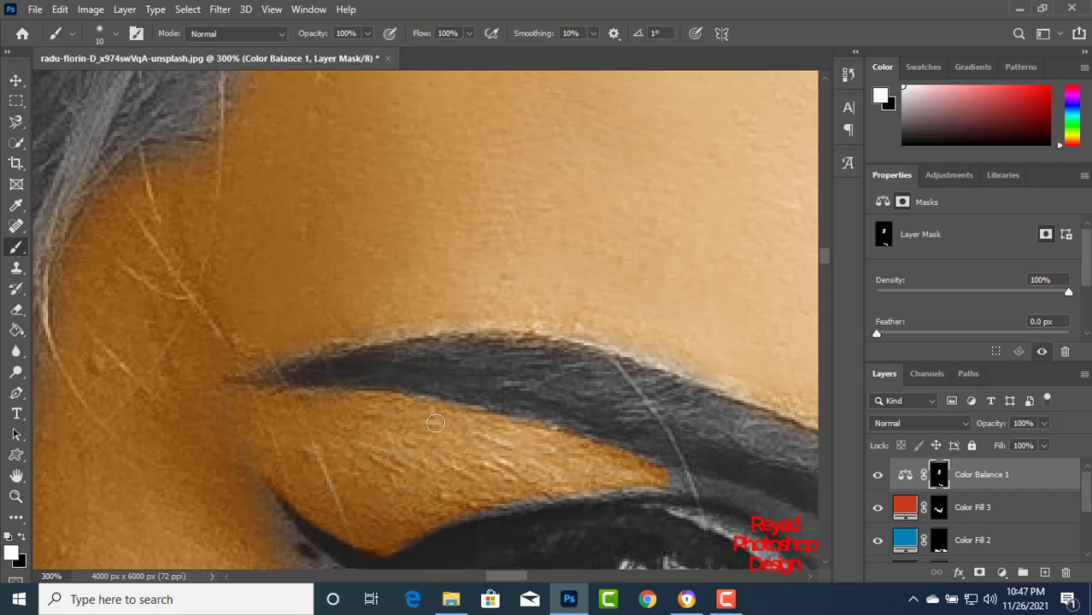
Paint the near eye's inner corner and the skin below its lower lashes, reducing the brush opacity to 65%.
left_click_drag(672, 495, 338, 303)
mouse_move(441, 330)
left_mouse_down()
mouse_move(578, 398)
mouse_move(500, 434)
left_mouse_up()
key("6")
key("5")
left_click_drag(536, 540, 598, 397)
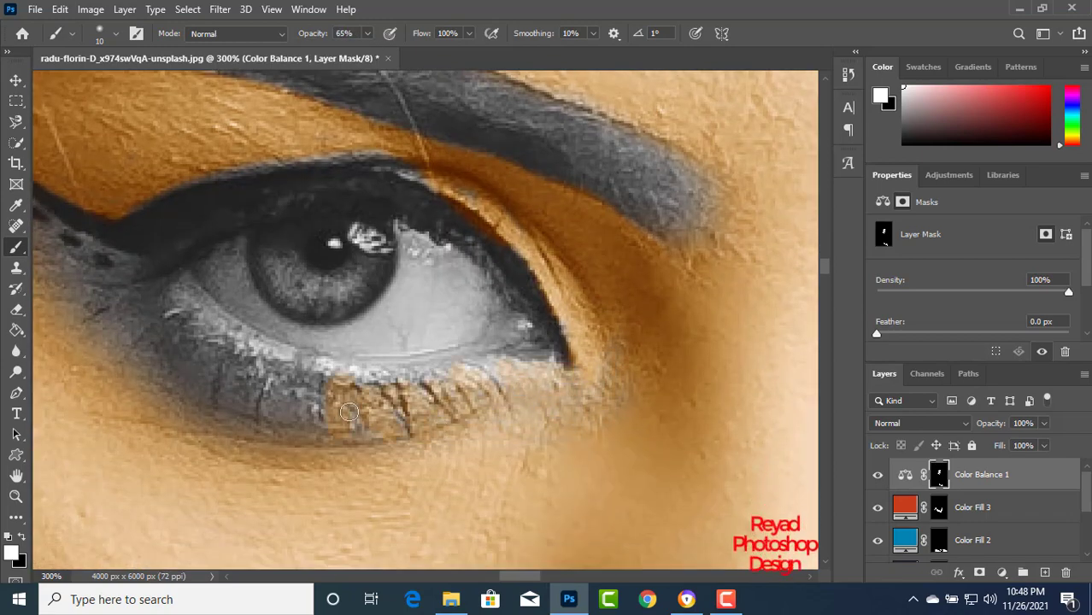
Paint the remaining grey patch under the near eye's lower lashes, setting brush opacity to 34%, then 51%, and size to 15.
key("3")
key("4")
key("bracketright")
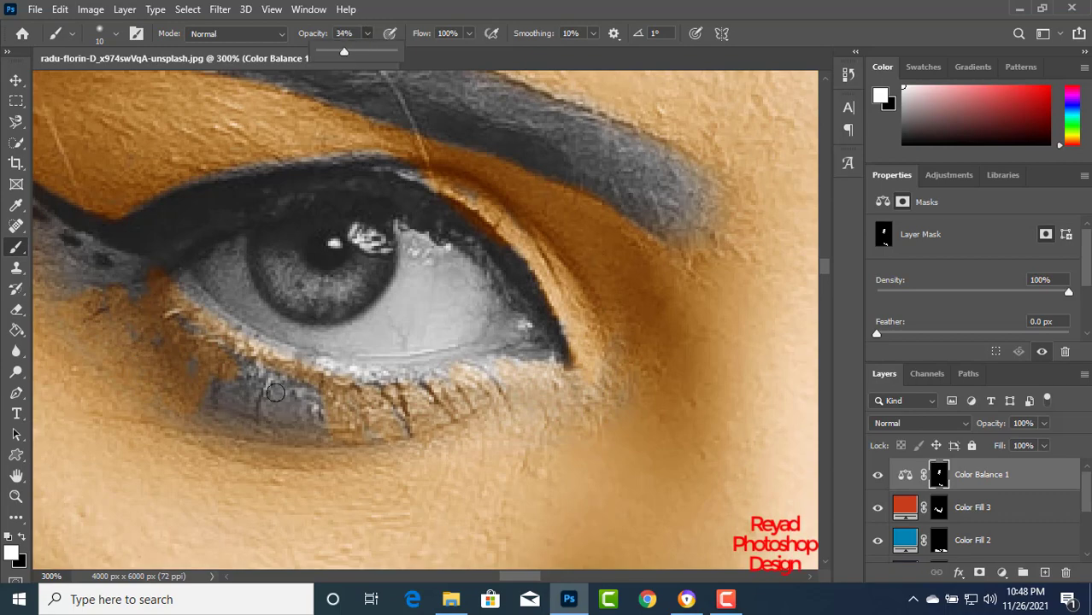
left_click_drag(256, 394, 295, 407)
key("5")
key("1")
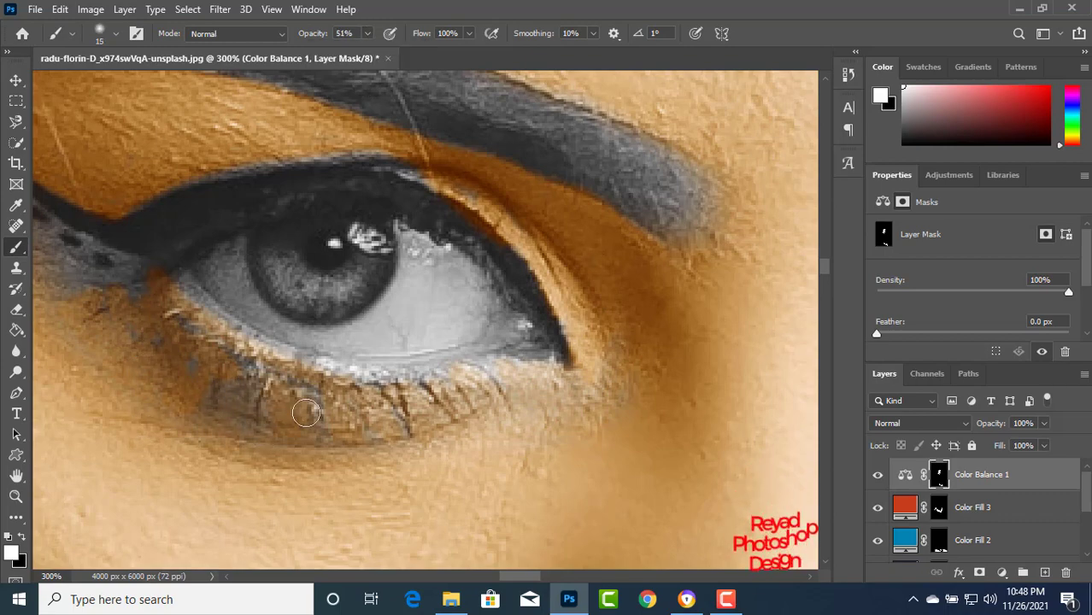
Paint the skin around the dotted eyeliner at the near eye's outer corner with a size 8 brush at 51% opacity.
scroll(175, 444, "down", 5)
scroll(147, 475, "up", 6)
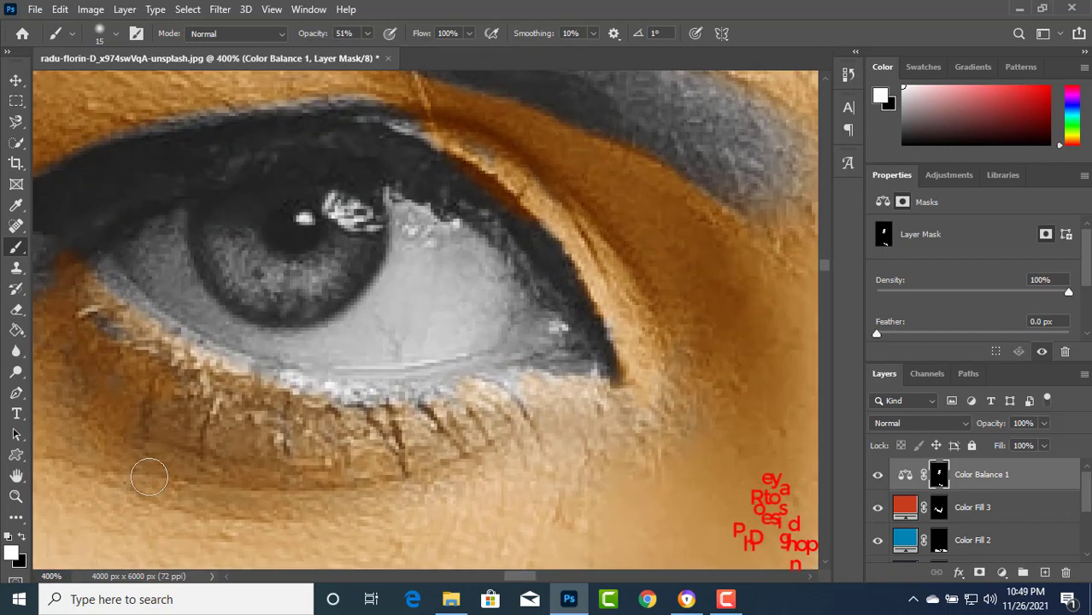
scroll(258, 190, "left", 5)
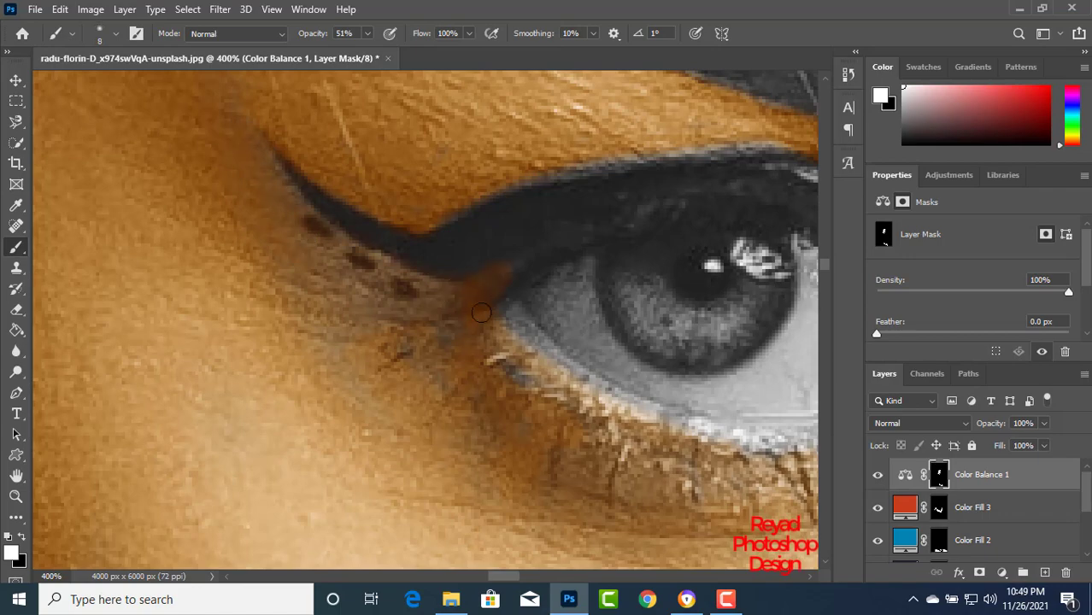
scroll(481, 375, "down", 2)
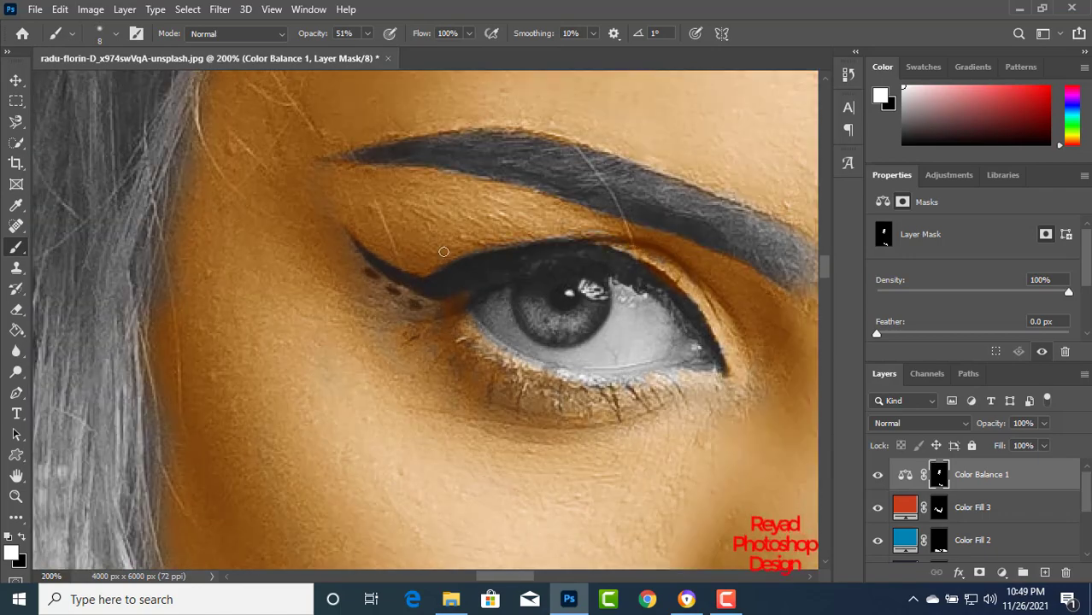
Touch up the skin beside the near eye and along the cheek with a size 25 brush at 24% opacity.
key("2")
key("4")
key("bracketright")
key("bracketright")
key("bracketright")
key("bracketright")
key("bracketright")
scroll(239, 290, "down", 6)
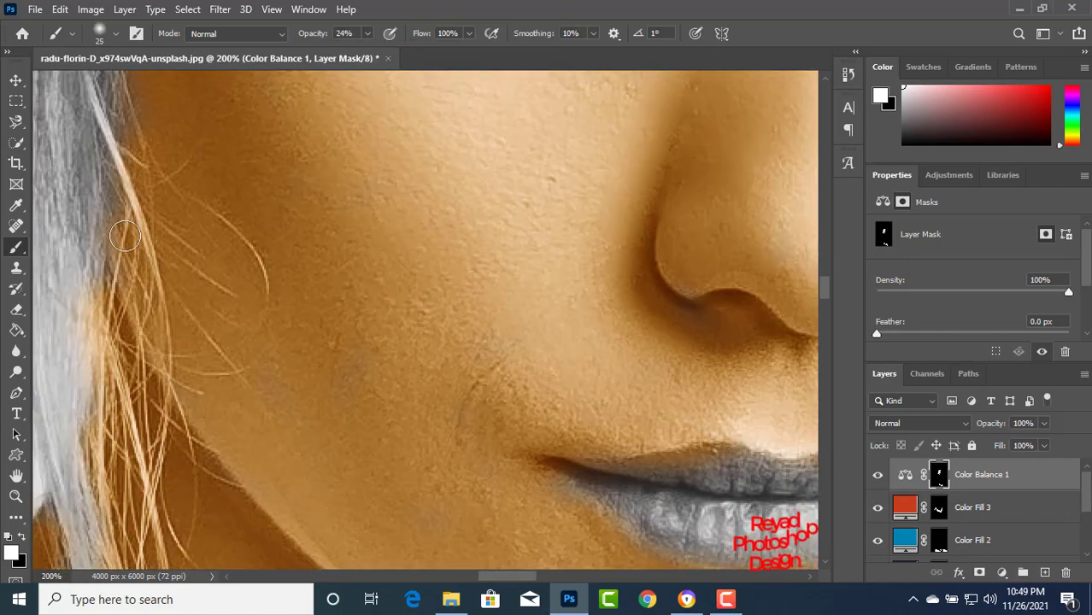
scroll(332, 327, "down", 5)
scroll(135, 226, "up", 11)
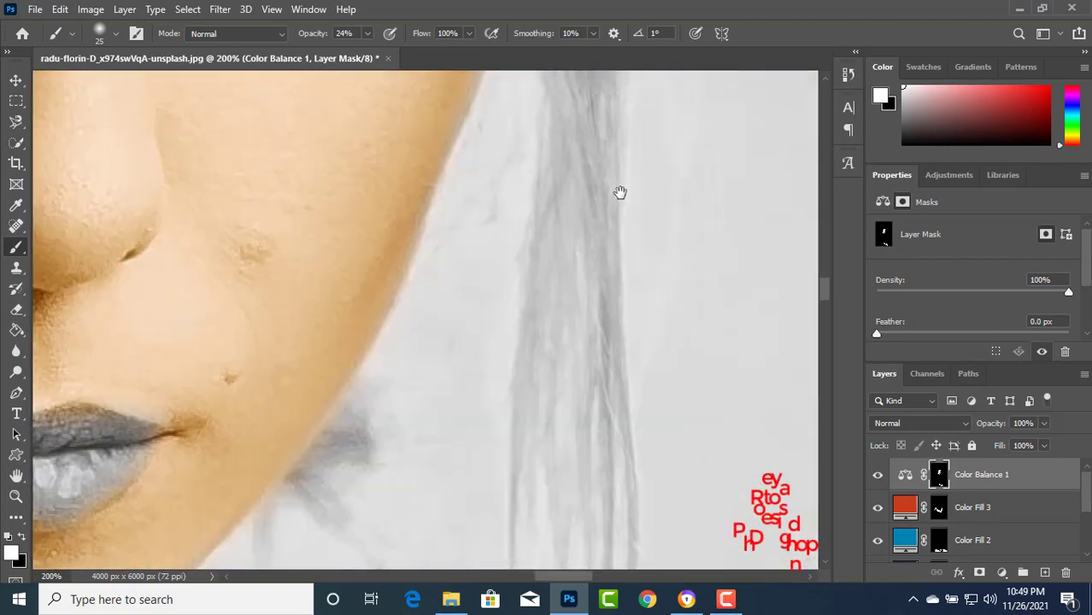
Paint the skin around the far eye, its lashes and eyebrow with a size 8 brush at 100% opacity.
key("bracketleft")
key("bracketleft")
key("bracketleft")
key("0")
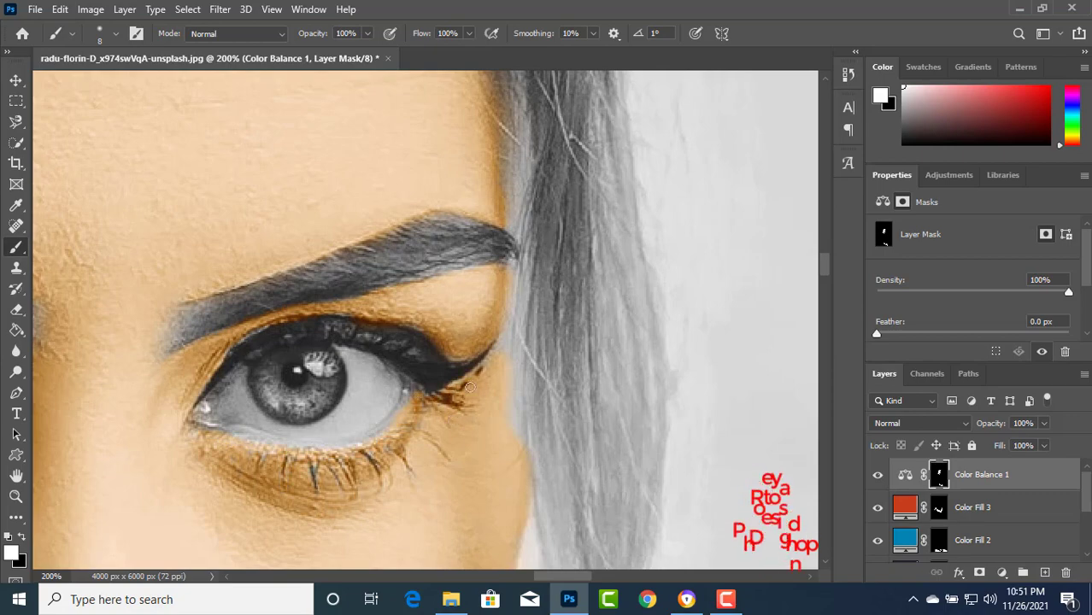
Blend the skin between the far eye's outer corner and the hair with a size 20 brush at 37% opacity.
key("3")
key("7")
key("bracketright")
key("bracketright")
key("bracketright")
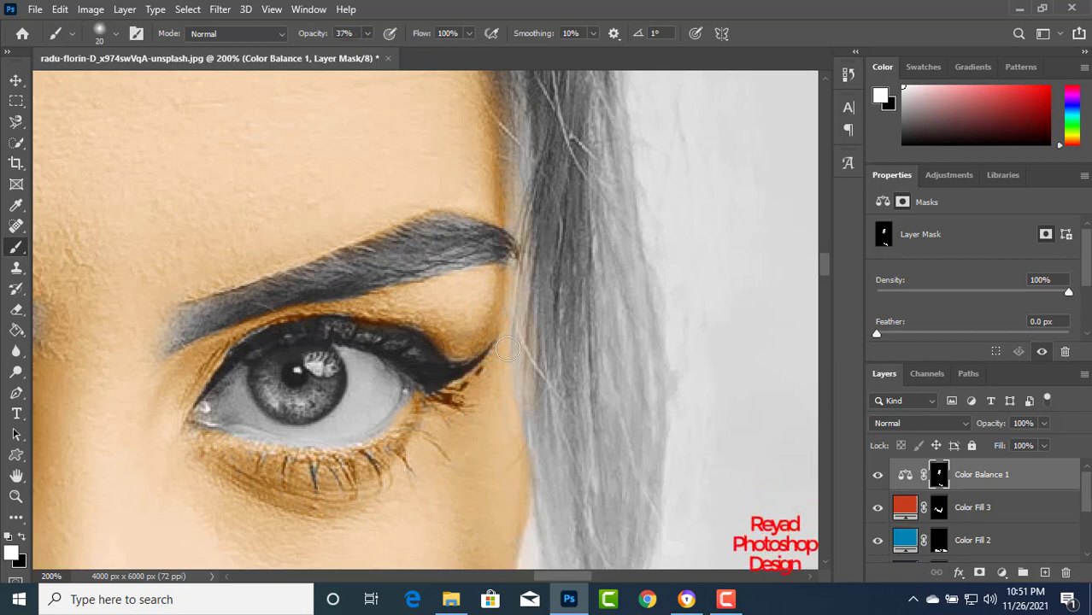
Paint the near ear's skin with a size 50 brush at 37% opacity, leaving the earrings uncolored.
key("ctrl+minus")
key("ctrl+minus")
key("ctrl+minus")
key("ctrl+minus")
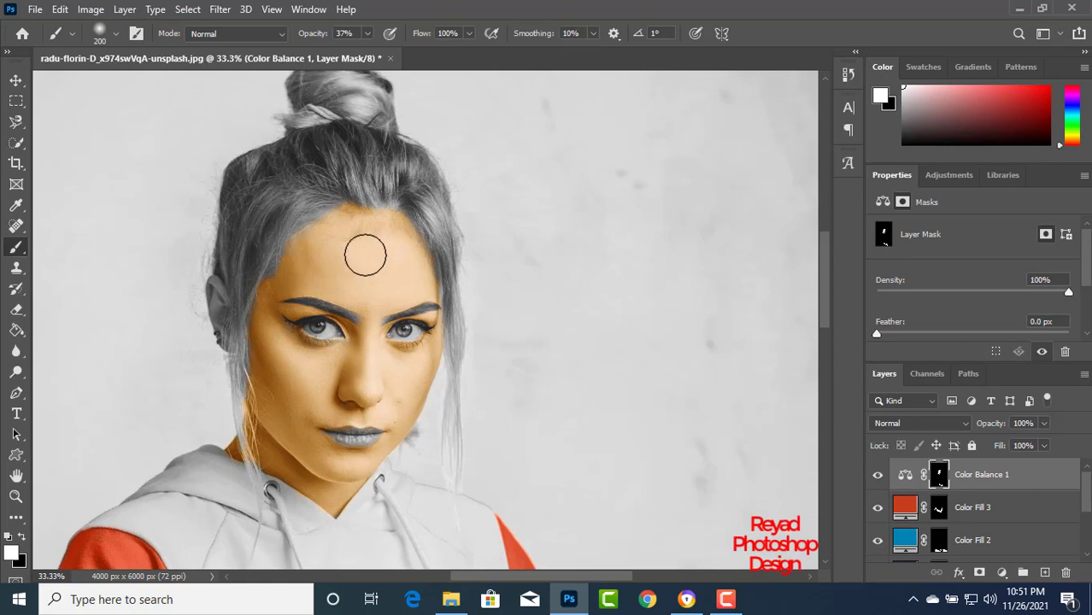
key("ctrl+plus")
key("ctrl+plus")
key("bracketleft")
key("bracketleft")
key("bracketleft")
key("bracketleft")
key("bracketleft")
key("bracketleft")
key("bracketleft")
key("bracketleft")
key("bracketleft")
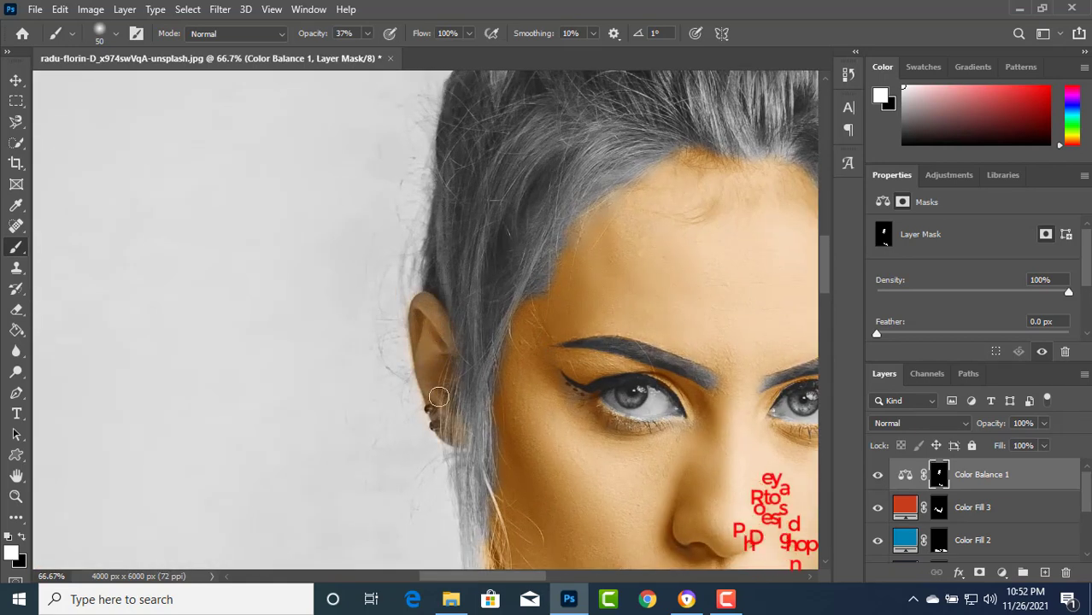
Examine the neck, the hoodie neckline and the face for missed skin areas.
key("ctrl+minus")
key("ctrl+minus")
key("ctrl+minus")
key("ctrl+minus")
key("ctrl+minus")
left_click_drag(596, 414, 553, 324)
key("ctrl+plus")
key("ctrl+plus")
key("ctrl+plus")
key("ctrl+plus")
key("ctrl+plus")
key("ctrl+plus")
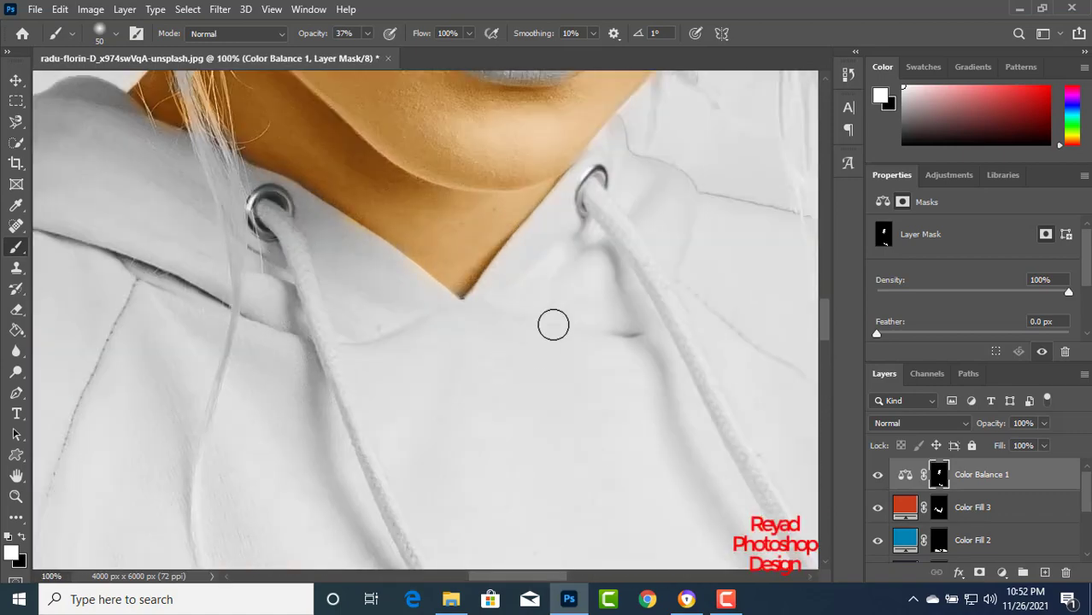
left_click_drag(512, 188, 378, 534)
scroll(324, 329, "up", 2)
Add a red Solid Color fill layer above the skin's Color Balance layer.
left_click(1001, 572)
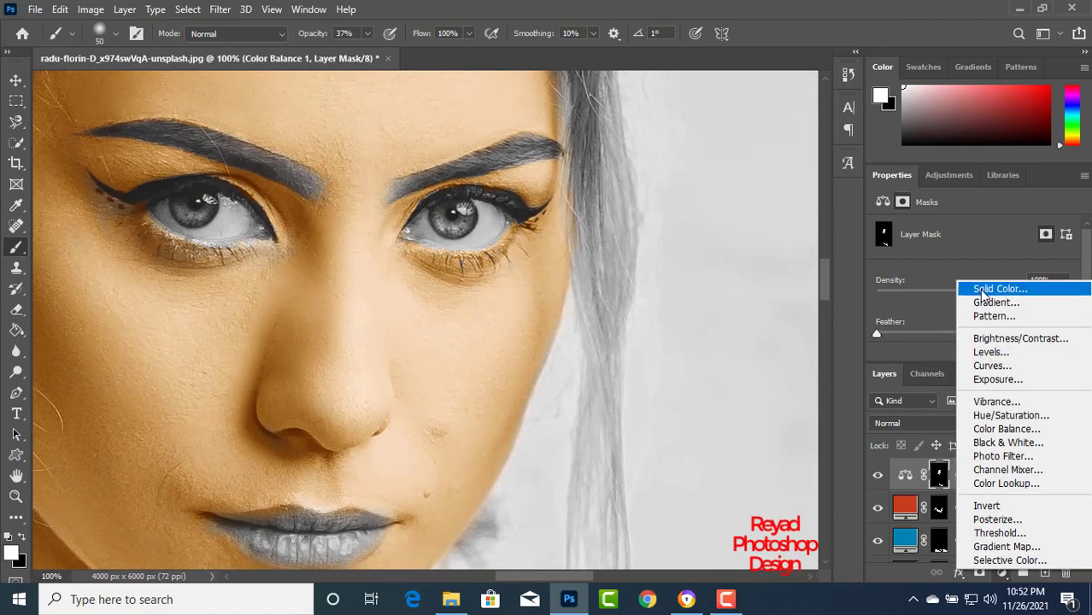
left_click(916, 286)
left_click(660, 145)
left_click(670, 191)
left_click(874, 129)
Set the red fill layer's blend mode to Overlay and invert its mask to black.
left_click(920, 423)
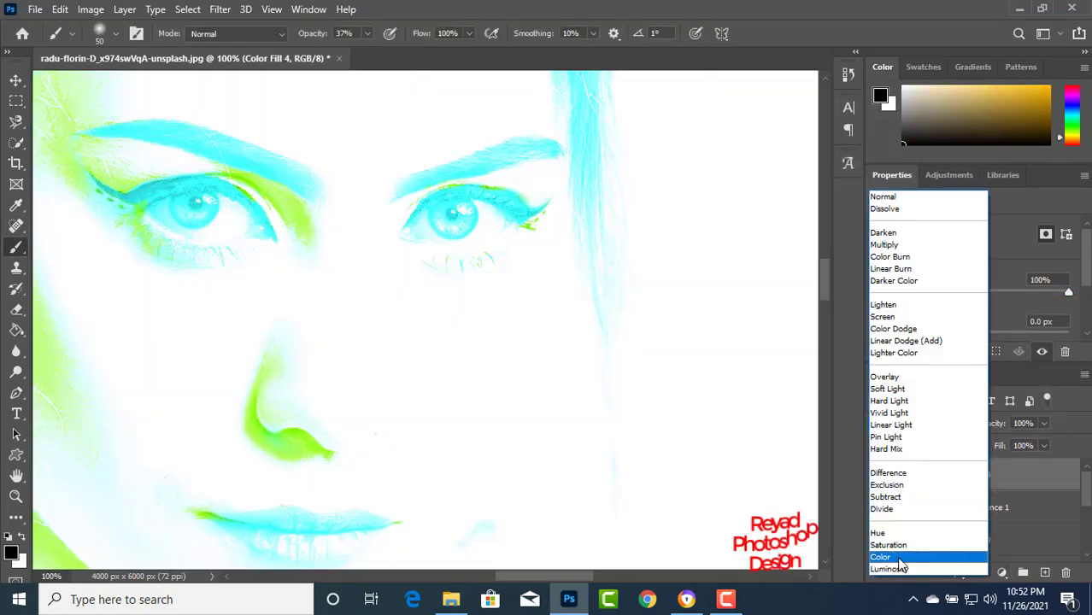
left_click(893, 557)
left_click(939, 475)
key("ctrl+i")
Paint red along the outline of both lips with a size 15 brush at 37% opacity.
left_click_drag(408, 505, 453, 408)
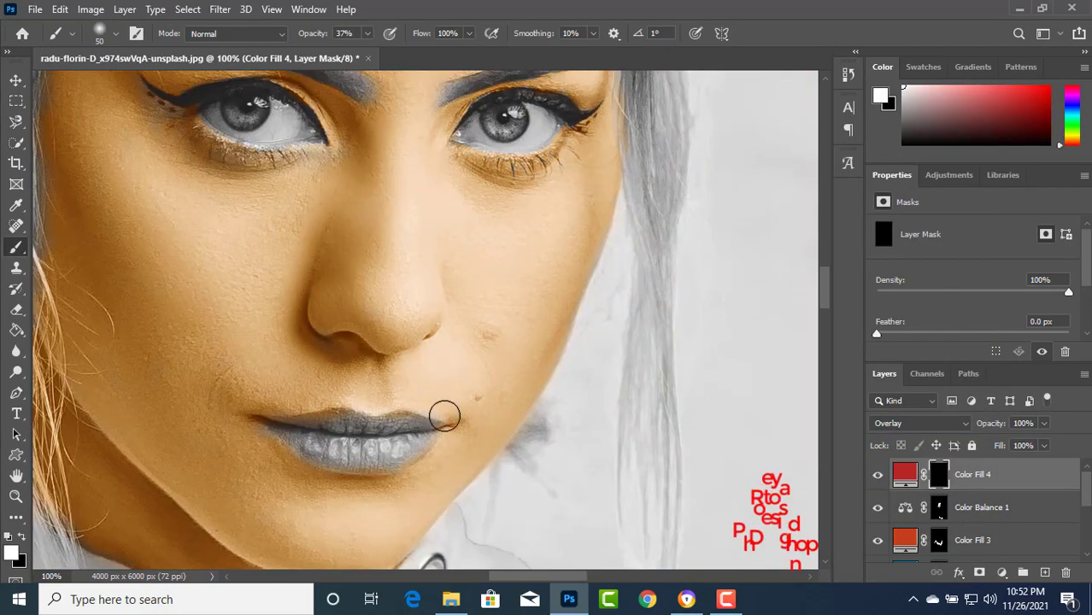
key("ctrl+plus")
key("bracketleft")
key("bracketleft")
key("bracketleft")
key("bracketleft")
key("bracketleft")
key("bracketleft")
key("bracketleft")
left_click_drag(393, 490, 489, 354)
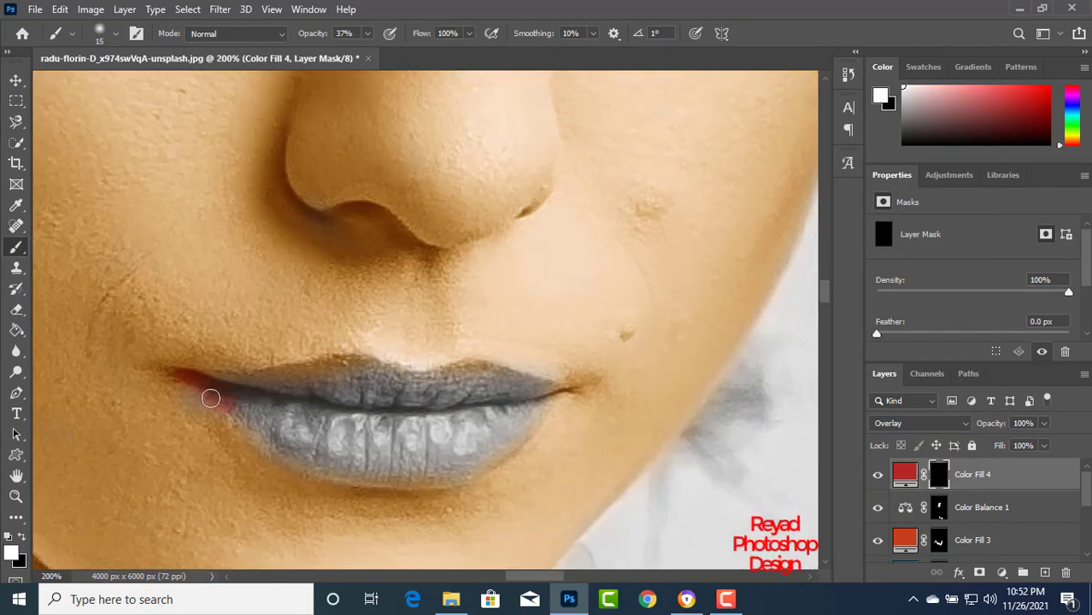
mouse_move(210, 398)
left_mouse_down()
mouse_move(297, 462)
mouse_move(384, 481)
mouse_move(493, 459)
mouse_move(537, 408)
mouse_move(489, 372)
mouse_move(302, 374)
mouse_move(359, 371)
left_mouse_up()
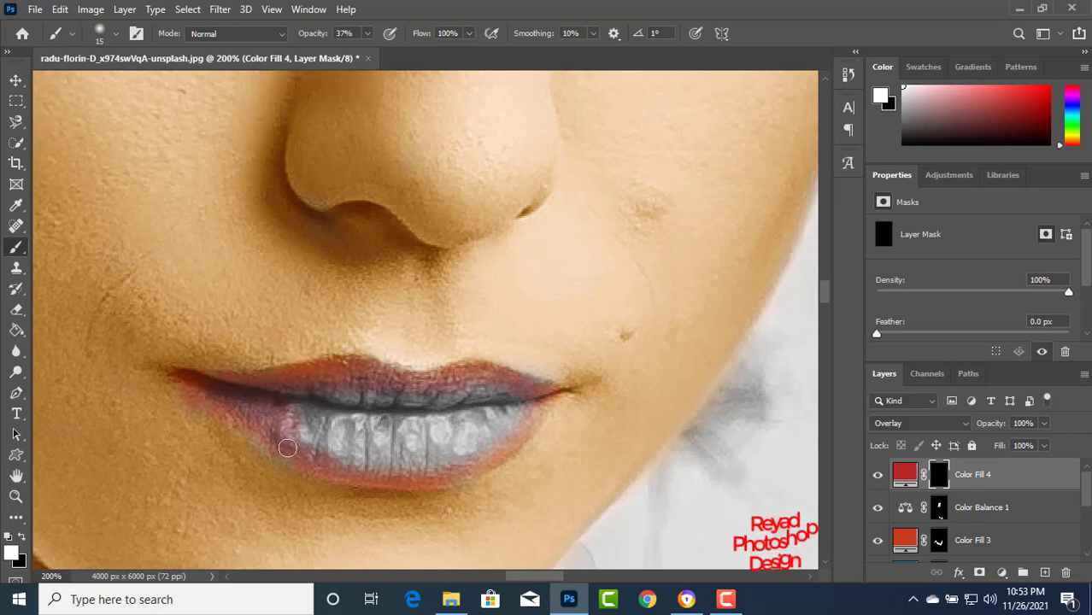
Fill in the rest of the upper and lower lips with red, raising the brush opacity to 100%.
mouse_move(287, 447)
left_mouse_down()
mouse_move(283, 402)
mouse_move(526, 386)
left_mouse_up()
mouse_move(359, 415)
left_mouse_down()
mouse_move(397, 434)
mouse_move(359, 452)
mouse_move(369, 424)
left_mouse_up()
key("0")
mouse_move(452, 431)
left_mouse_down()
mouse_move(260, 418)
mouse_move(209, 389)
mouse_move(338, 457)
mouse_move(453, 453)
mouse_move(299, 423)
mouse_move(441, 470)
mouse_move(503, 447)
mouse_move(295, 457)
mouse_move(300, 384)
mouse_move(285, 379)
mouse_move(474, 372)
mouse_move(461, 393)
mouse_move(326, 382)
mouse_move(503, 411)
left_mouse_up()
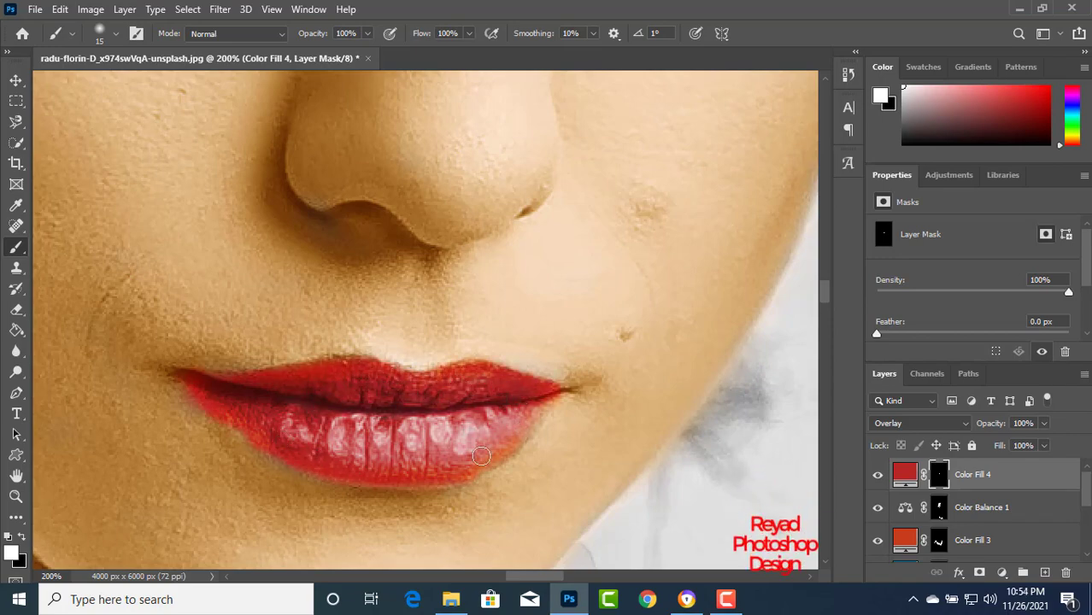
key("ctrl+minus")
key("ctrl+minus")
key("ctrl+minus")
key("ctrl+minus")
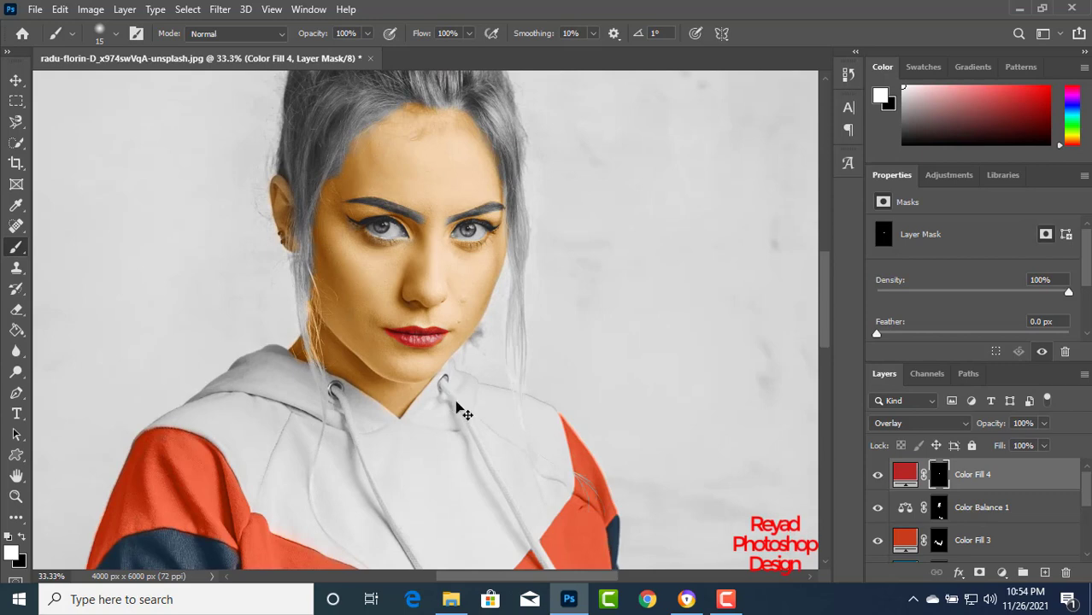
double_click(905, 475)
mouse_move(685, 200)
left_mouse_down()
mouse_move(640, 148)
mouse_move(685, 199)
left_mouse_up()
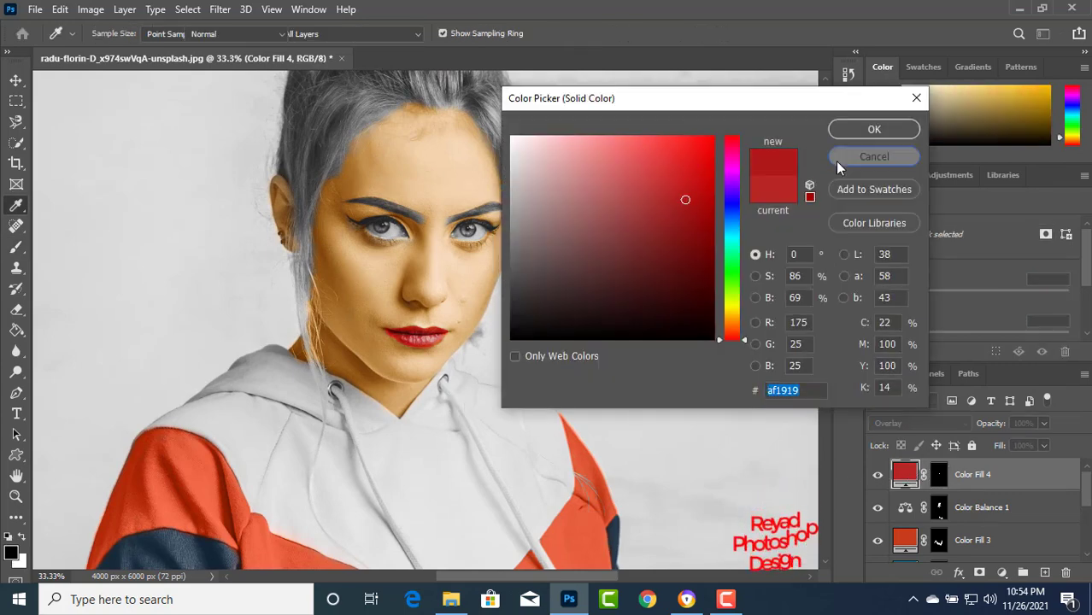
left_click(837, 161)
Set the red lip layer's blend mode to Hard Light and lower its underlying-layer white Blend If limit to bring back the lip highlights.
left_click(923, 425)
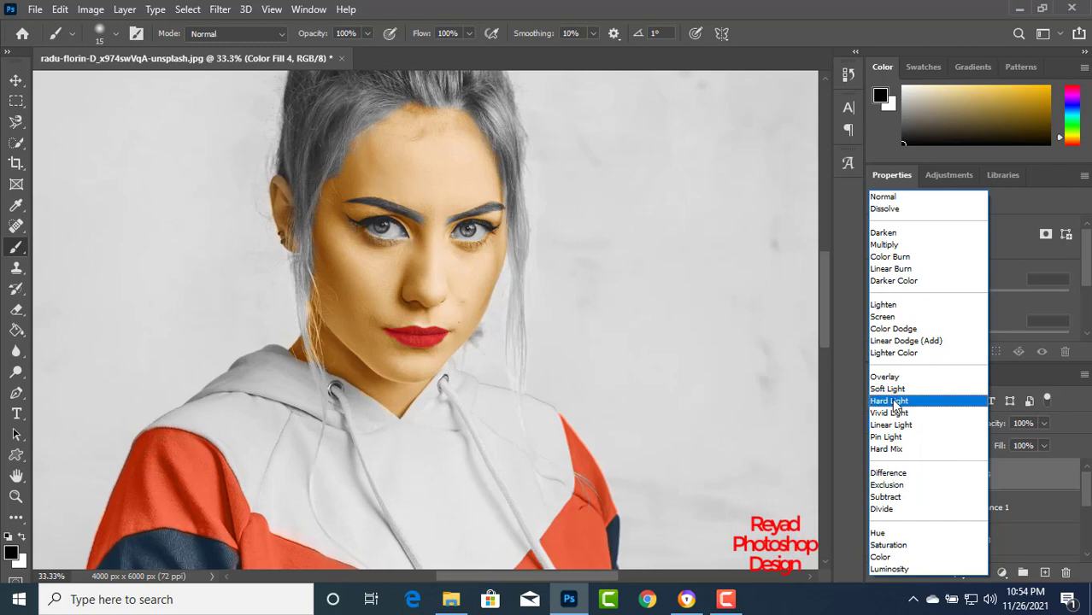
left_click(894, 402)
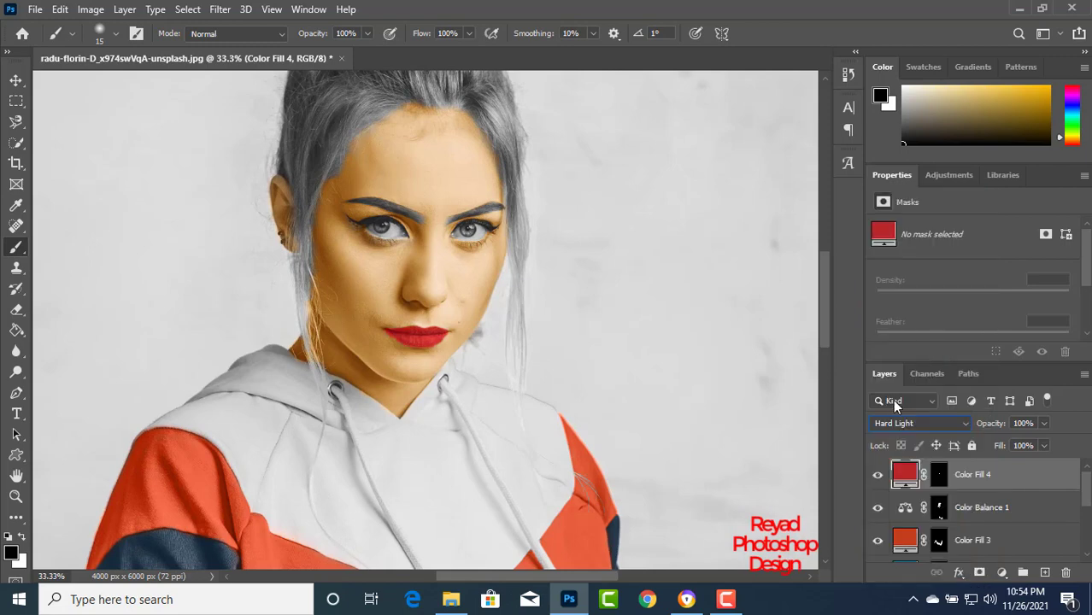
double_click(1051, 488)
left_click_drag(664, 178, 726, 92)
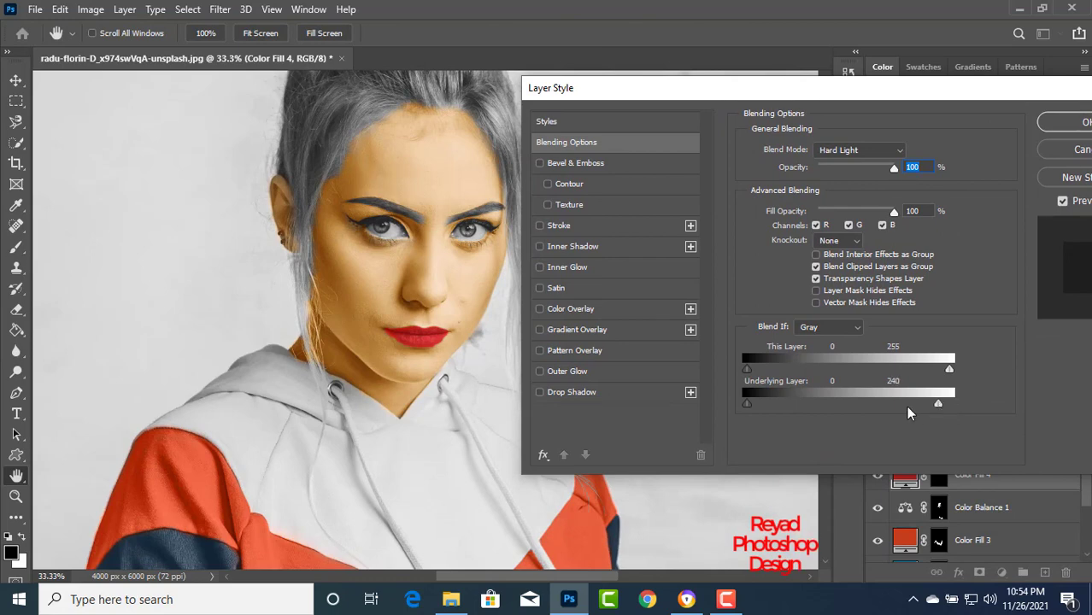
left_click_drag(938, 404, 906, 406)
key("b")
key("Return")
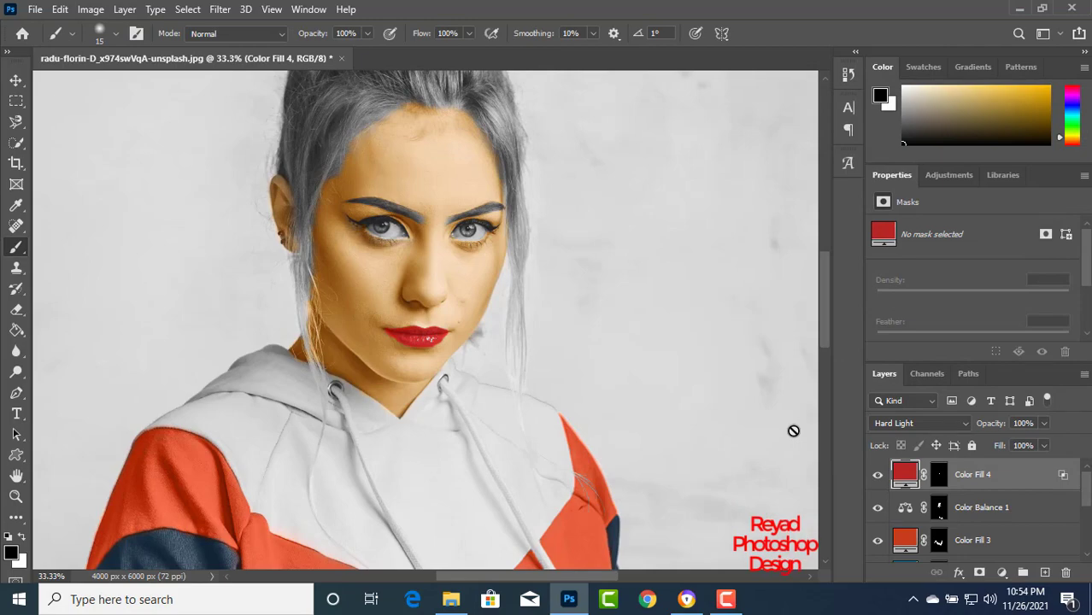
Examine the lips' color and highlights at several magnifications.
key("ctrl+plus")
key("ctrl+plus")
key("ctrl+plus")
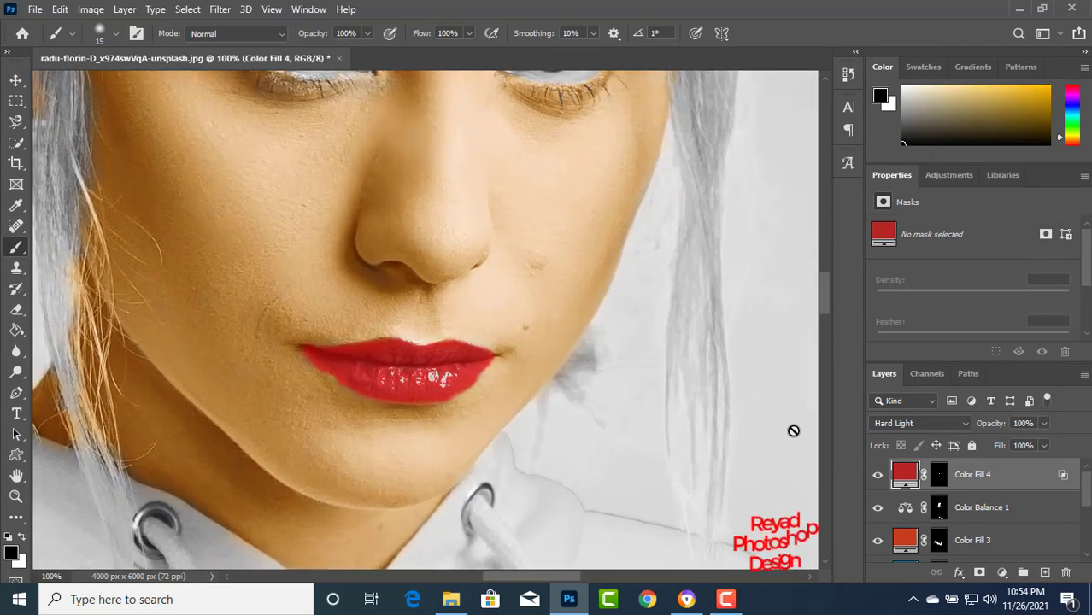
key("ctrl+minus")
key("ctrl+minus")
key("ctrl+minus")
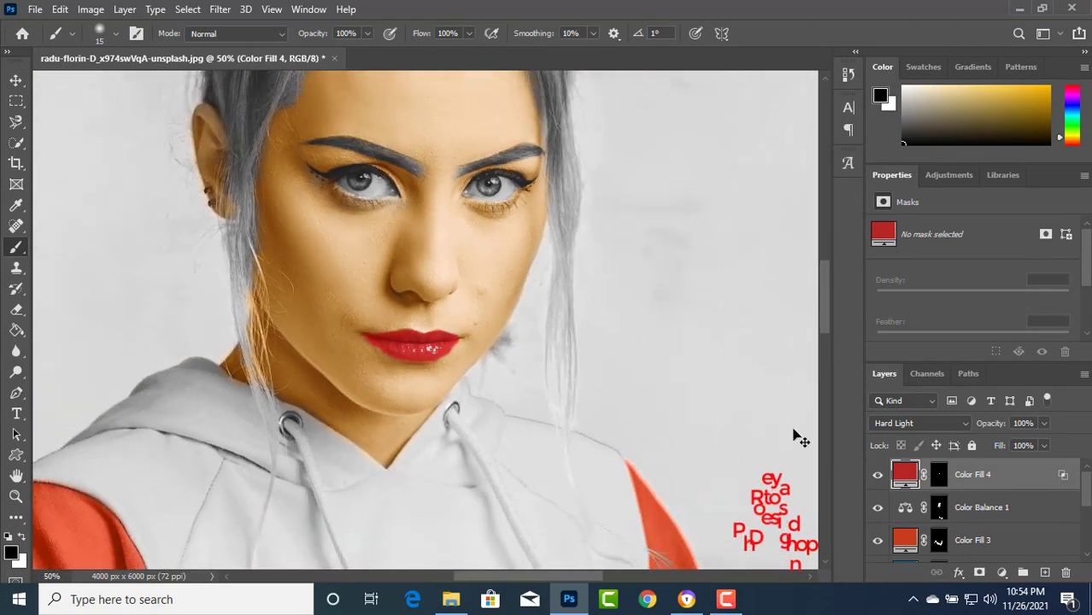
key("ctrl+plus")
key("ctrl+plus")
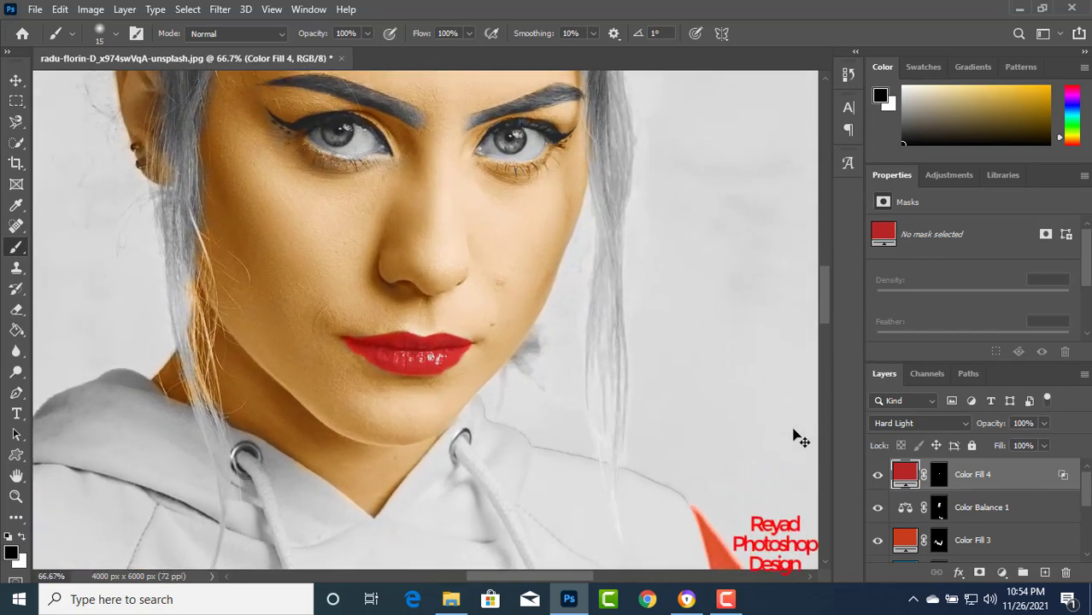
key("ctrl+plus")
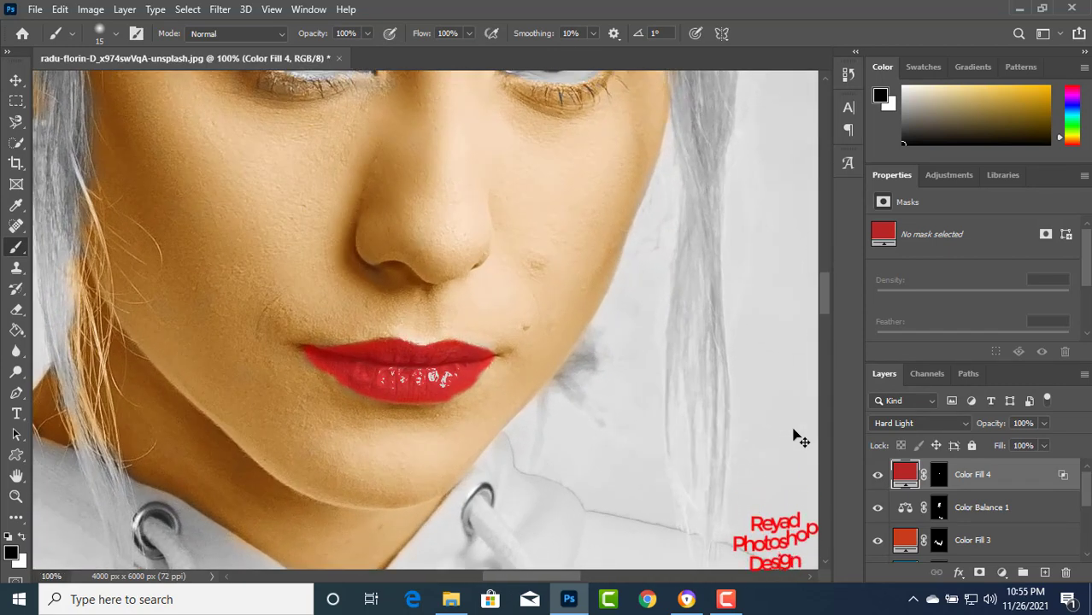
Add a Solid Color fill layer in brown #8c4e0c above the lip color layer.
left_click(940, 508)
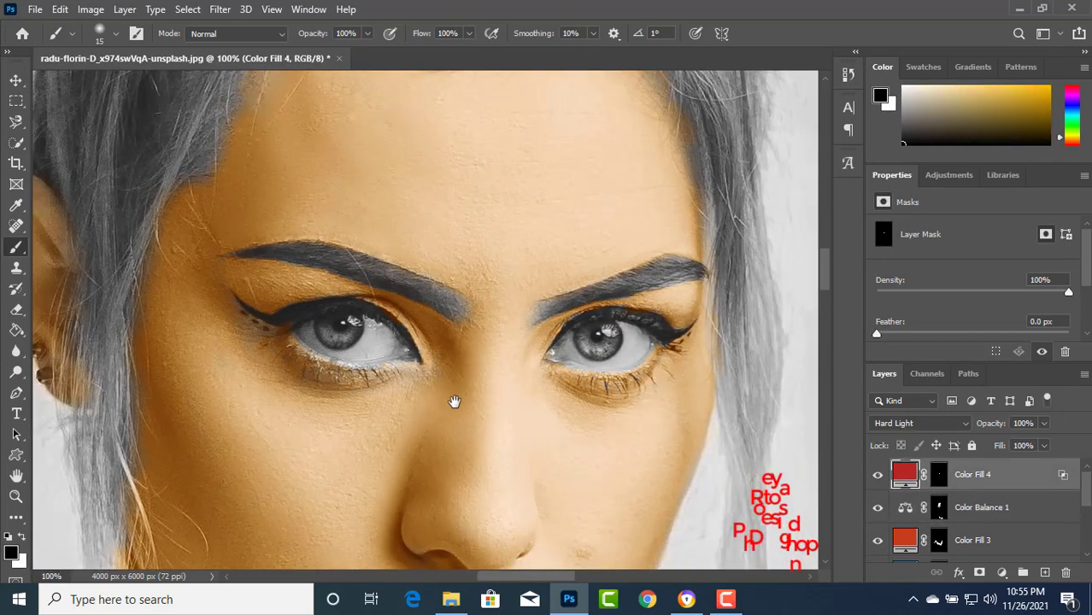
left_click_drag(454, 400, 651, 352)
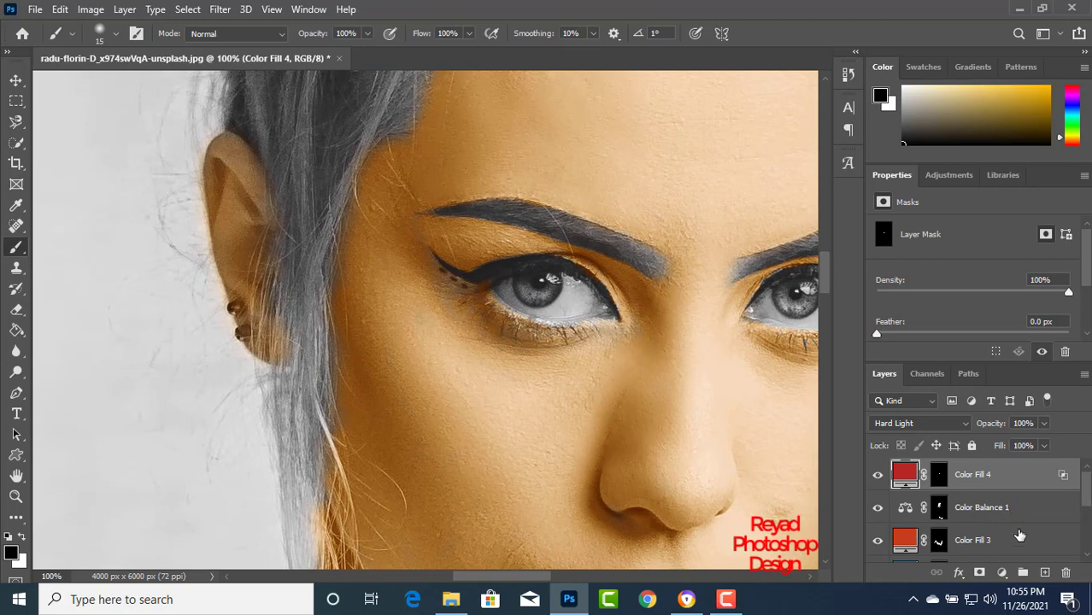
left_click(1001, 572)
key("Escape")
left_click(1002, 572)
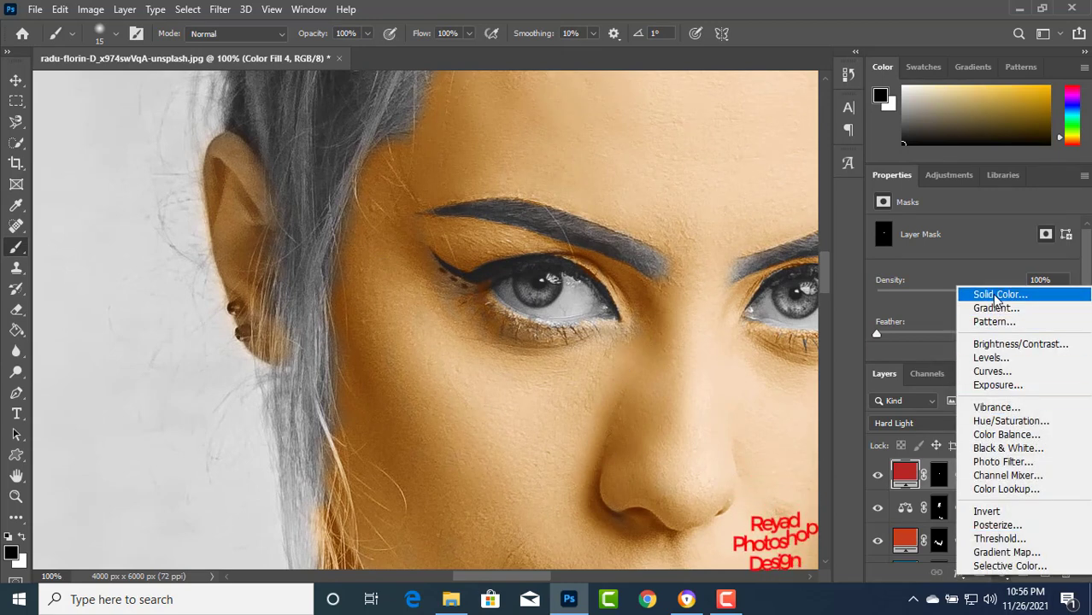
left_click(1002, 292)
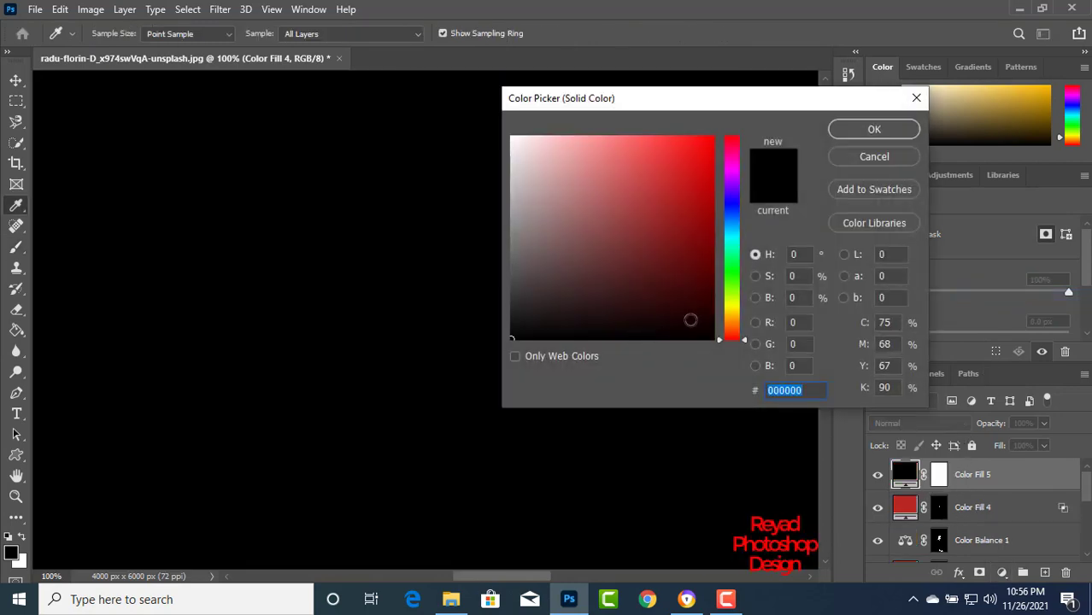
left_click(732, 325)
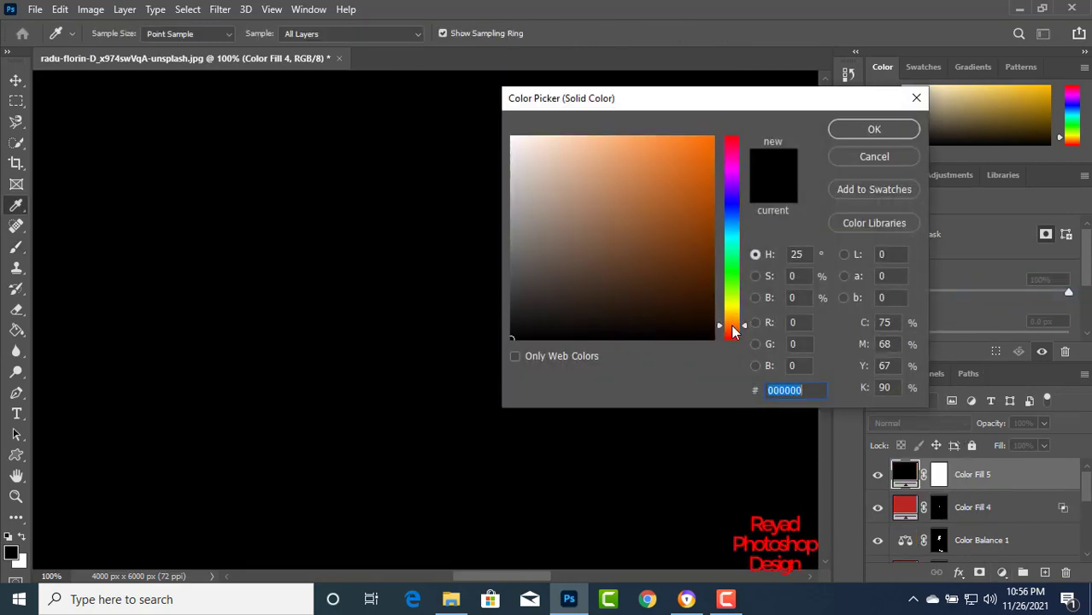
mouse_move(732, 327)
left_mouse_down()
mouse_move(736, 312)
mouse_move(736, 333)
mouse_move(736, 322)
left_mouse_up()
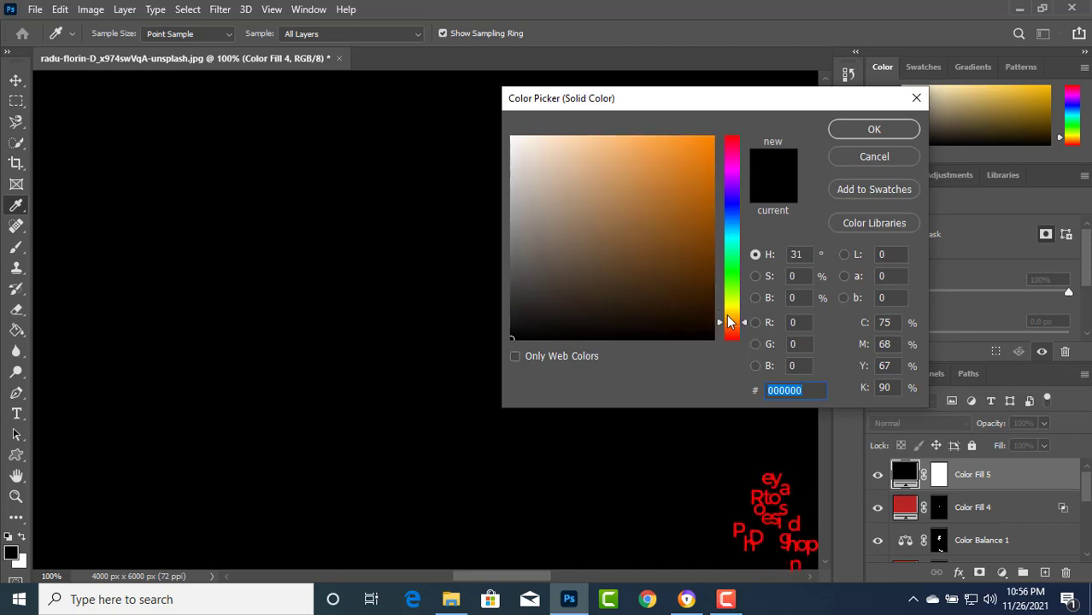
left_click(697, 227)
left_click_drag(696, 226, 698, 228)
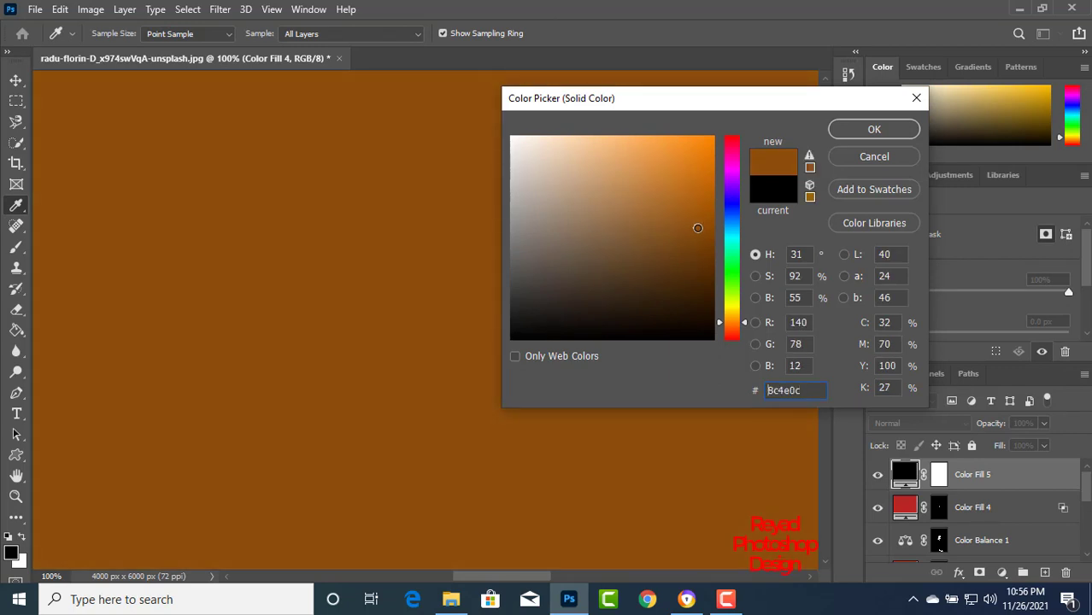
left_click(864, 131)
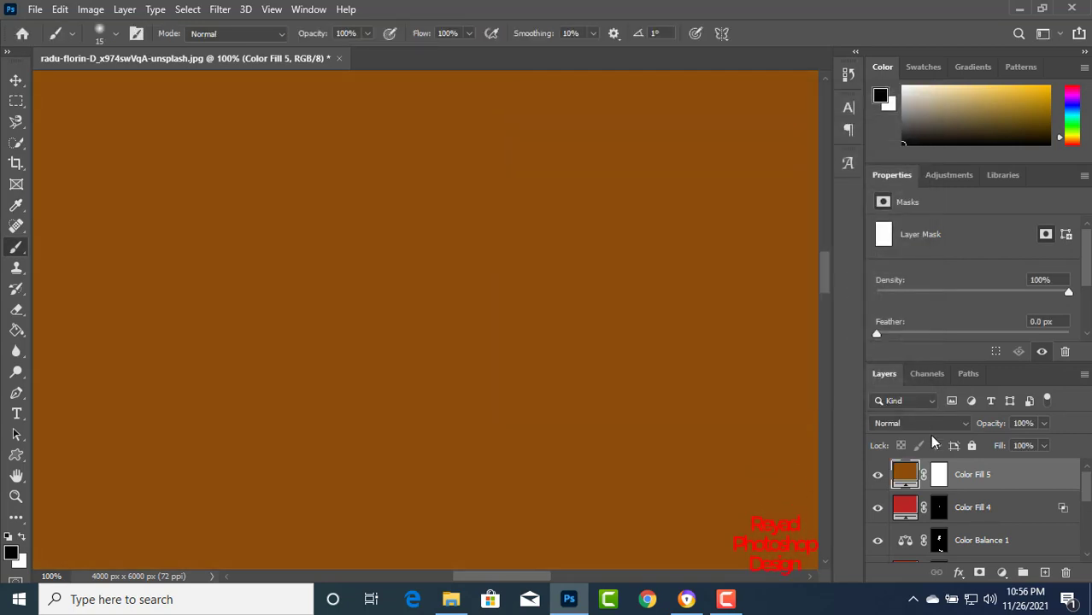
Set the brown fill layer's blend mode to Color and invert its mask to black.
left_click(940, 475)
left_click(927, 424)
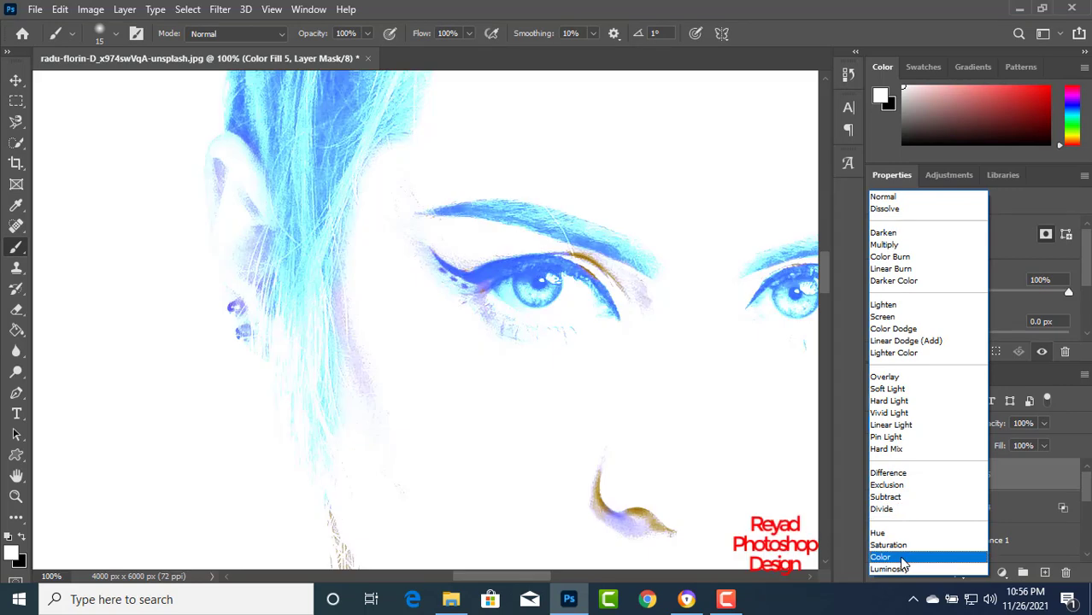
left_click(903, 557)
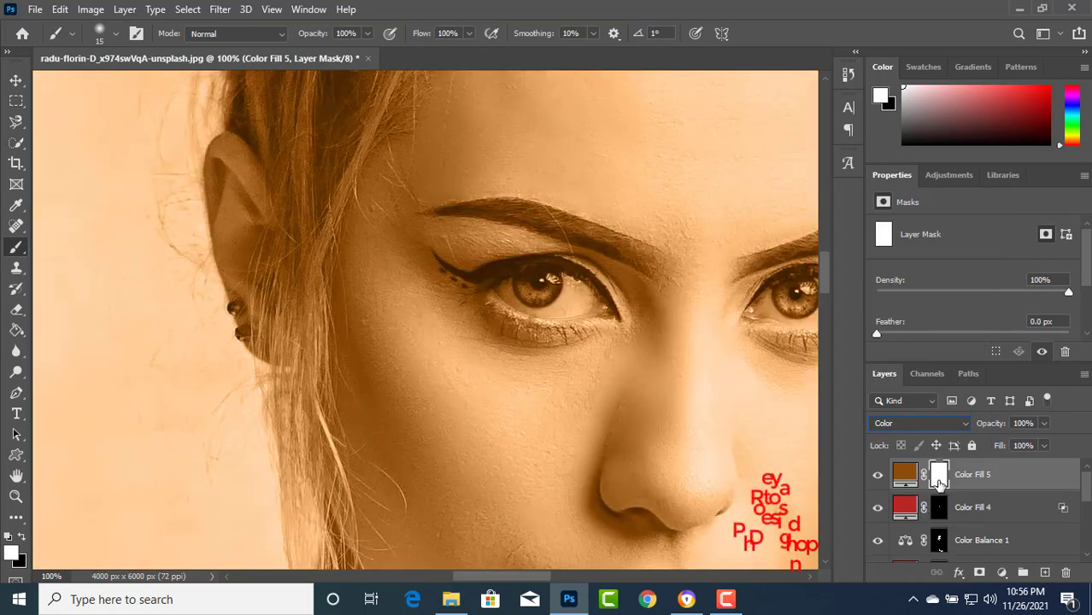
key("ctrl+i")
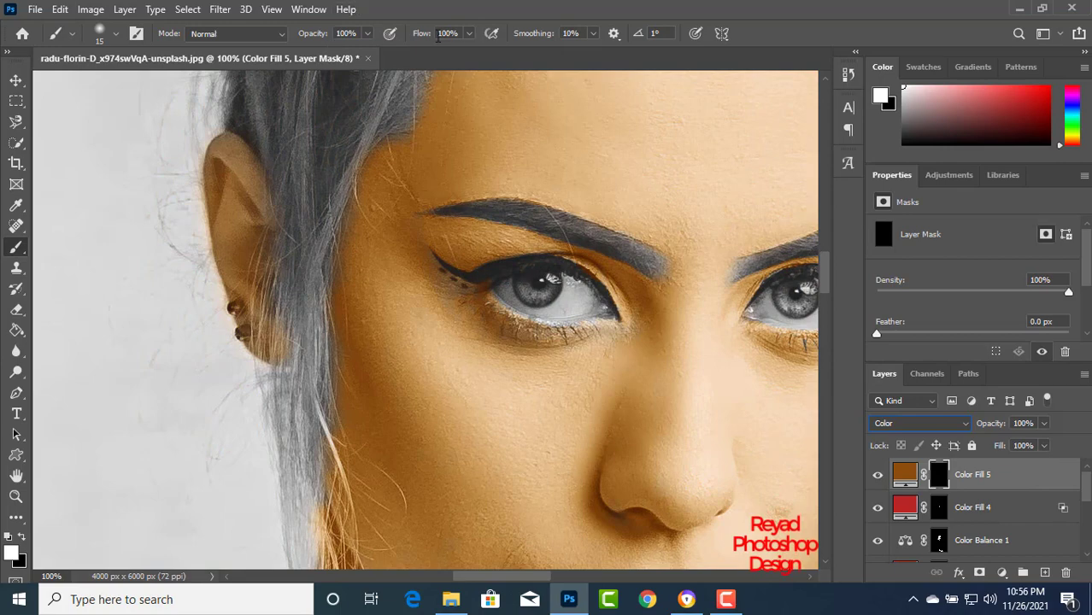
Paint brown into the loose hair strands beside the ear and cheek on the mask, with brush opacity 25% and size 20.
mouse_move(368, 33)
left_mouse_down()
mouse_move(358, 53)
mouse_move(309, 53)
left_mouse_up()
key("bracketright")
left_click_drag(297, 496, 342, 178)
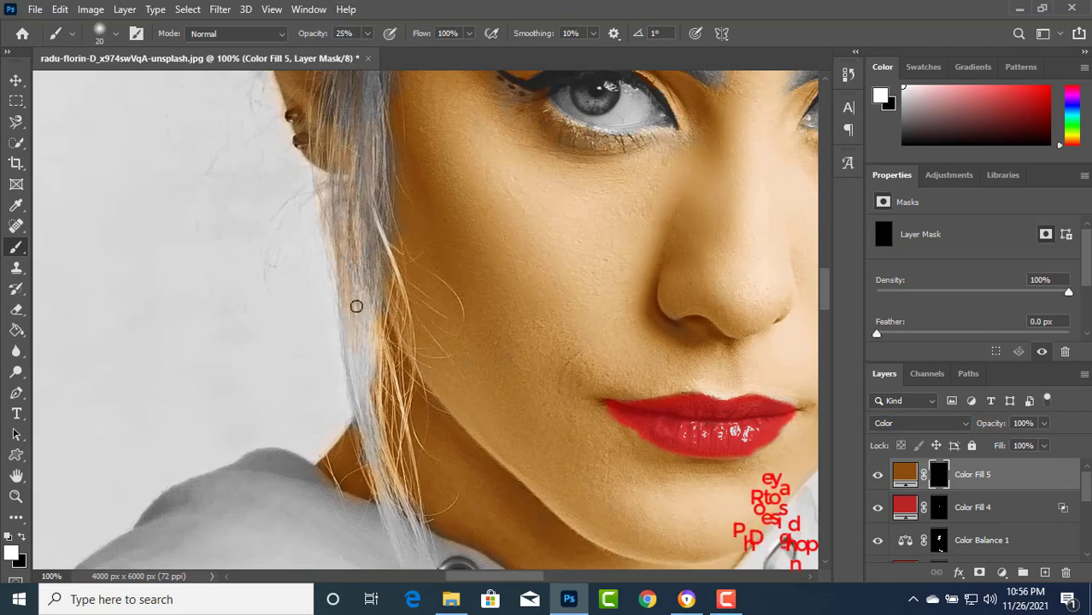
left_click_drag(390, 493, 409, 237)
Reduce the brush to size 5 and paint the thin hair strand crossing the orange chest panel.
left_click_drag(586, 551, 457, 182)
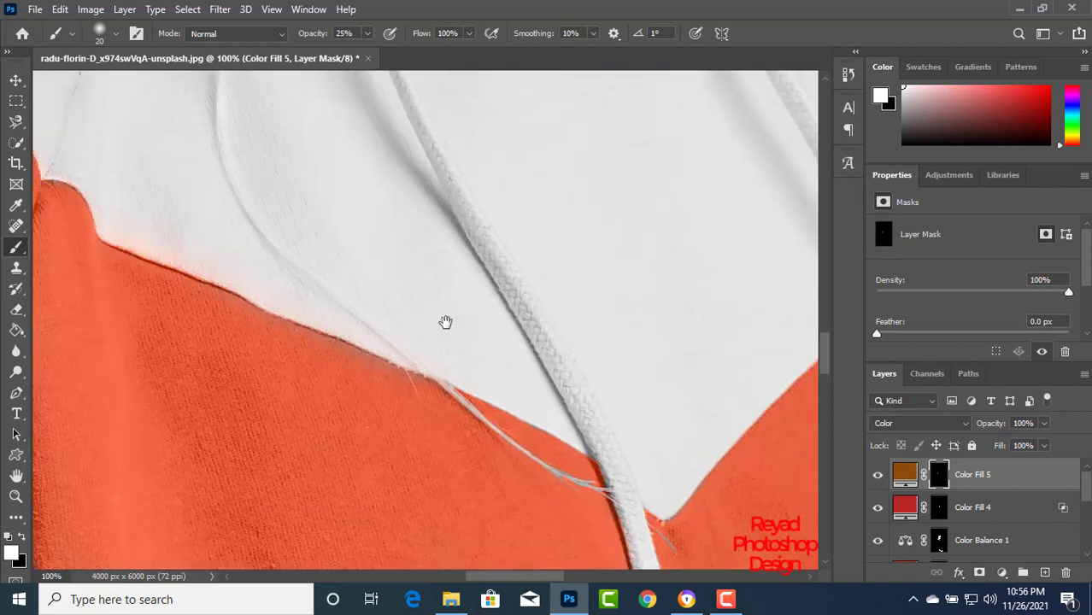
key("ctrl+plus")
key("ctrl+plus")
left_click_drag(577, 526, 265, 51)
key("bracketleft")
key("bracketleft")
key("bracketleft")
key("bracketleft")
key("bracketleft")
key("bracketleft")
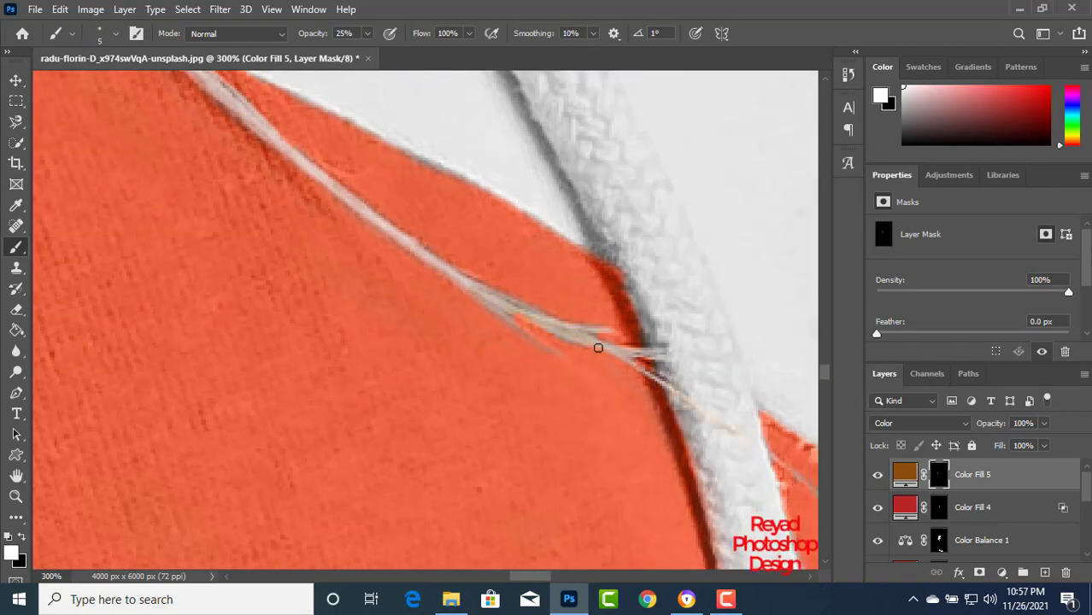
left_click_drag(425, 243, 519, 363)
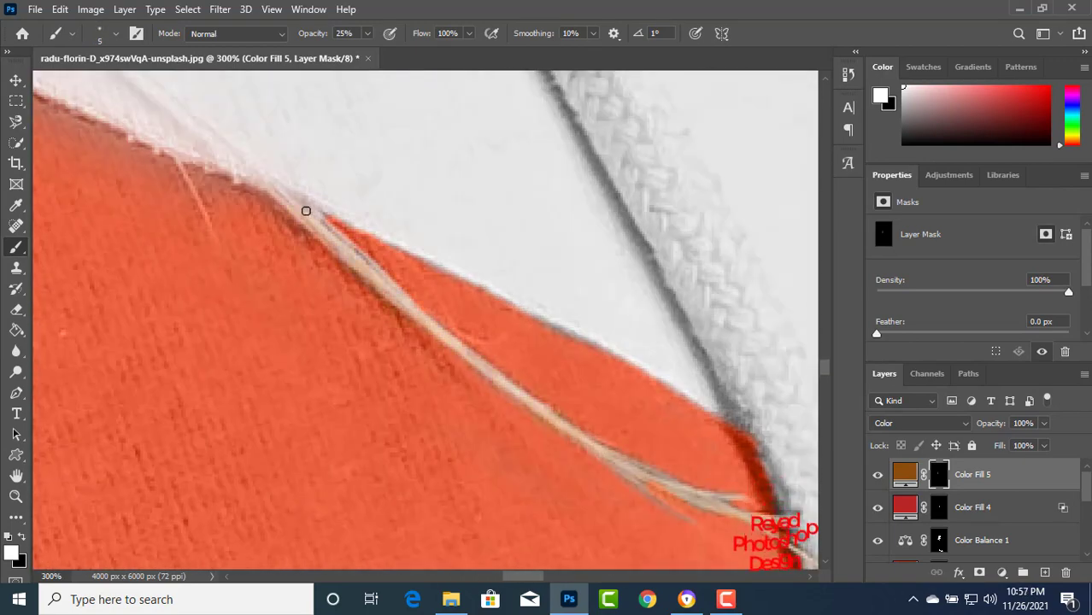
Continue painting the same thin strand upward across the white part of the hoodie to the collar.
scroll(534, 431, "up", 8)
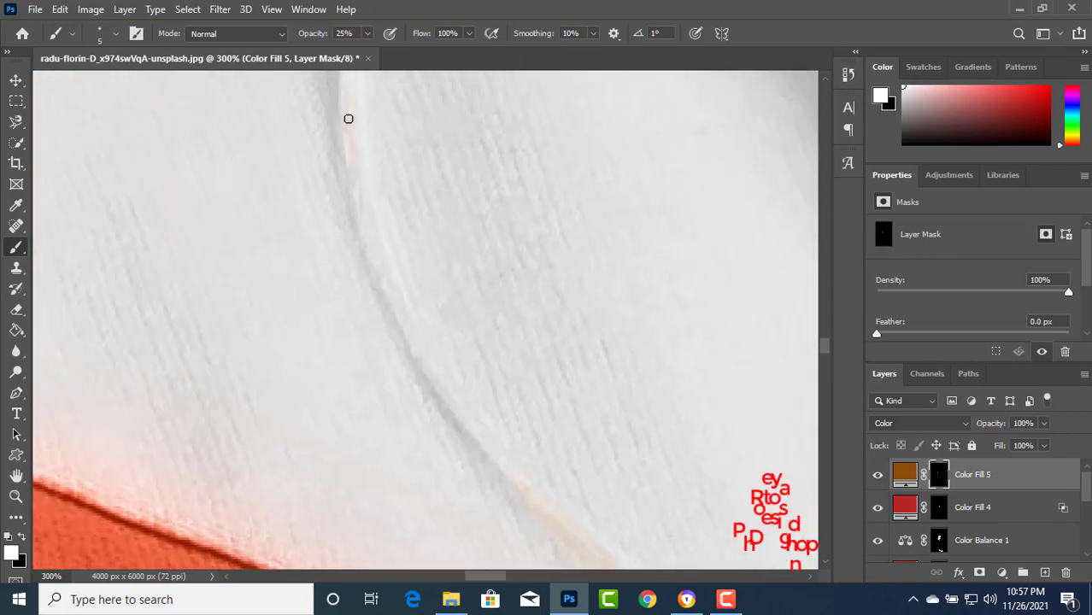
scroll(435, 370, "up", 3)
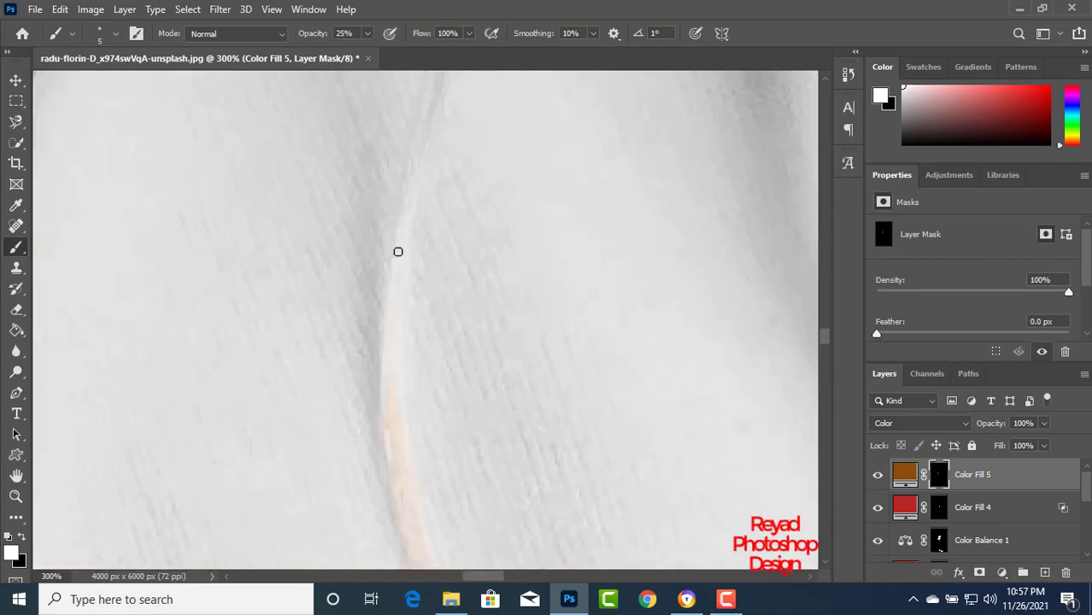
scroll(495, 178, "up", 3)
scroll(427, 309, "up", 3)
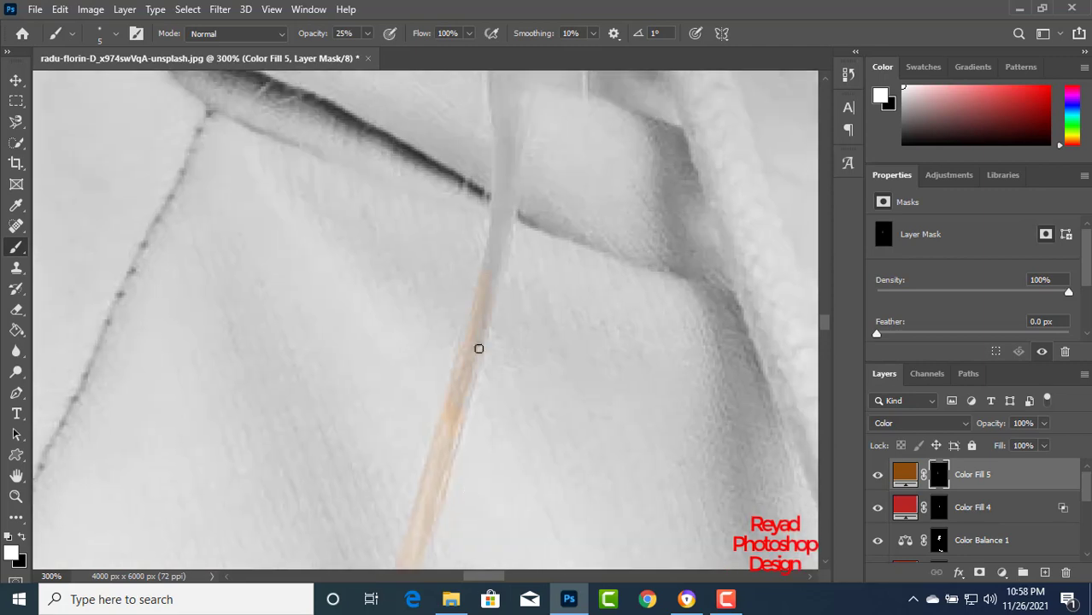
scroll(506, 223, "down", 2)
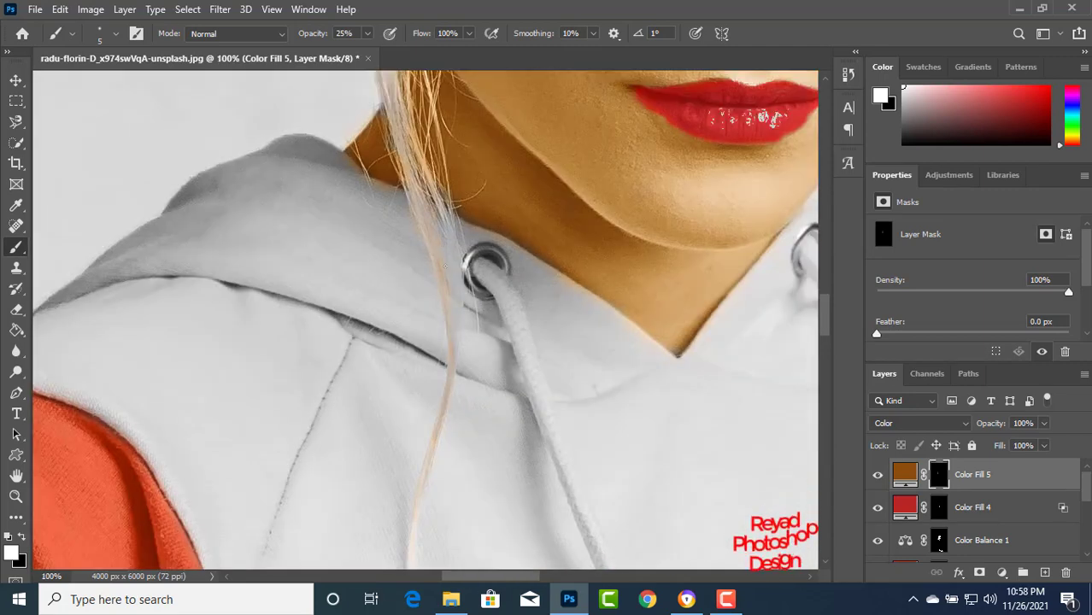
Set the brush to 33% opacity and size 15 and strengthen the brown in the strands from the neck up past the ear.
scroll(404, 116, "up", 3)
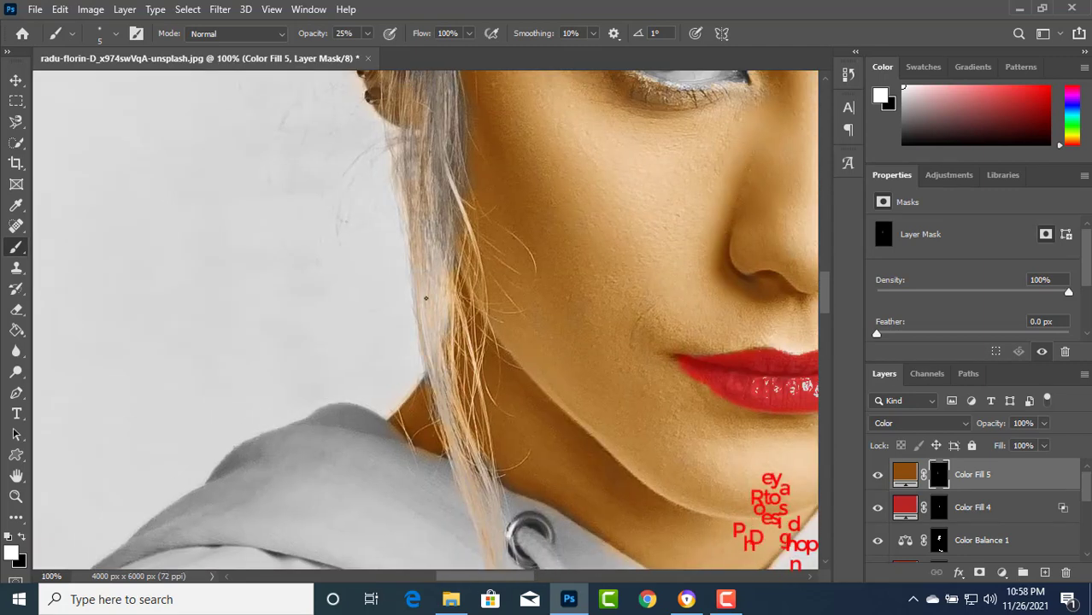
left_click(366, 33)
left_click_drag(363, 54, 370, 53)
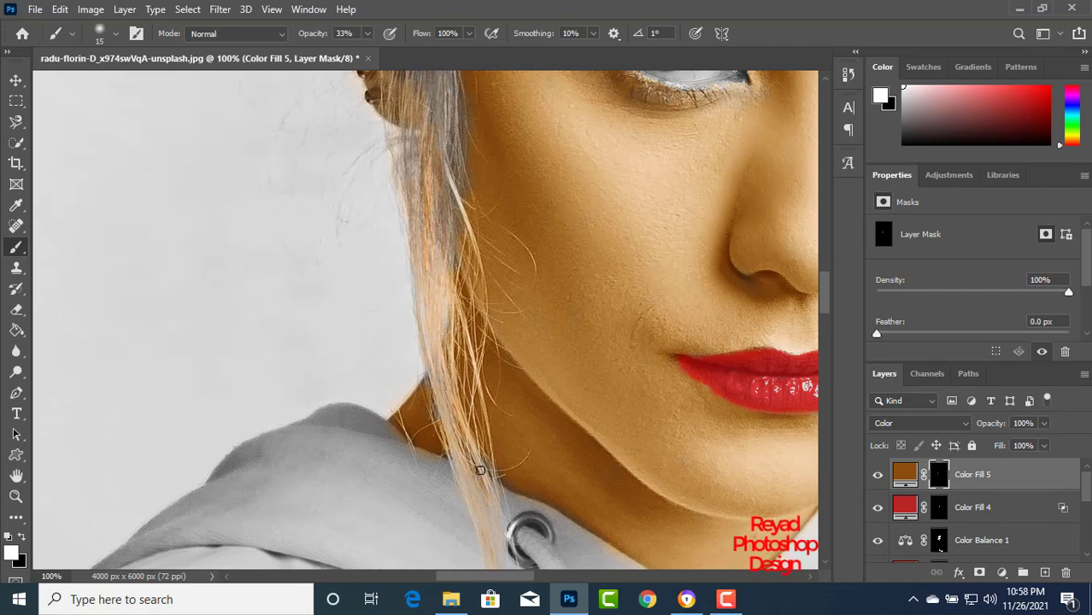
scroll(410, 256, "up", 3)
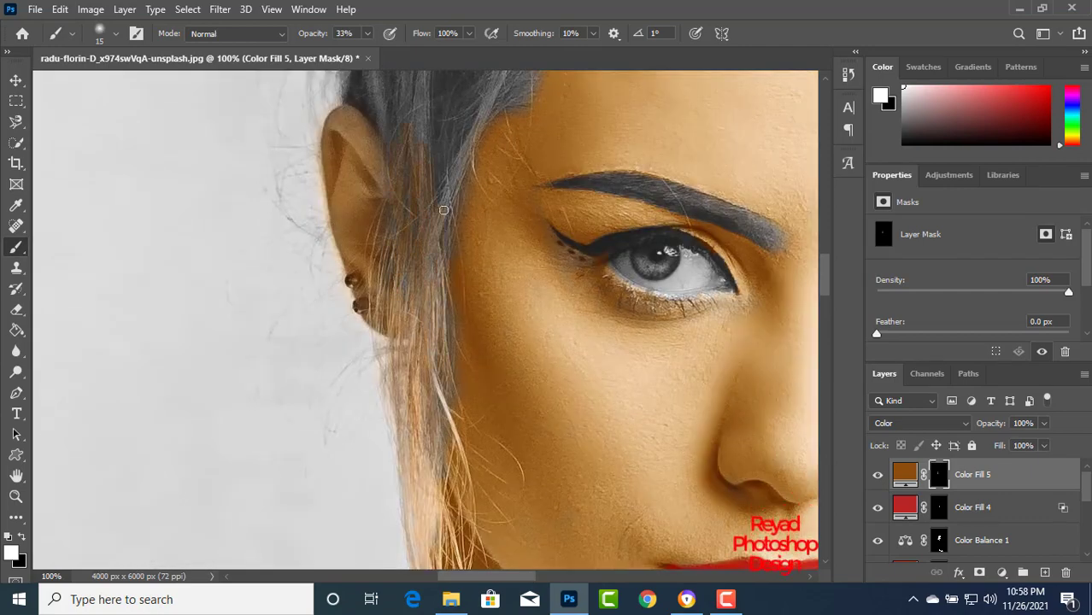
Paint brown over the hair bun with a size 40 brush, and refine it with size 20.
scroll(443, 209, "up", 10)
key("bracketright")
key("bracketright")
key("bracketright")
mouse_move(472, 289)
left_mouse_down()
mouse_move(358, 215)
mouse_move(462, 126)
mouse_move(401, 129)
mouse_move(346, 285)
mouse_move(469, 298)
mouse_move(262, 329)
mouse_move(312, 307)
mouse_move(397, 330)
mouse_move(576, 300)
mouse_move(562, 275)
mouse_move(425, 190)
mouse_move(484, 147)
mouse_move(559, 198)
mouse_move(382, 215)
left_mouse_up()
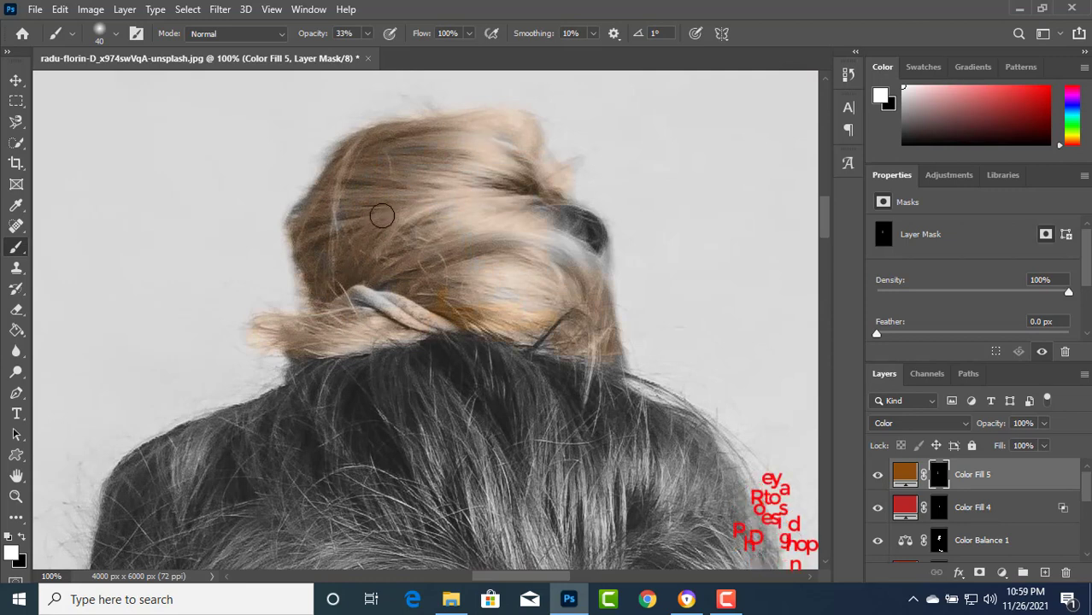
key("bracketleft")
key("bracketleft")
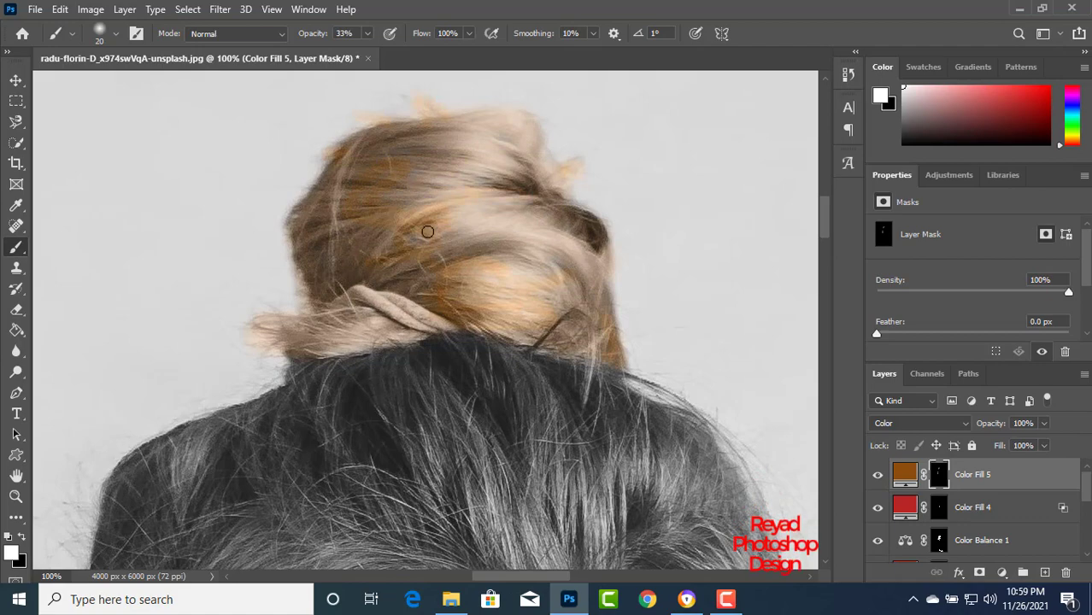
Paint brown into the long loose strands on the ear-free side of the face, with brush opacity 27% and size 10.
left_click_drag(568, 368, 568, 288)
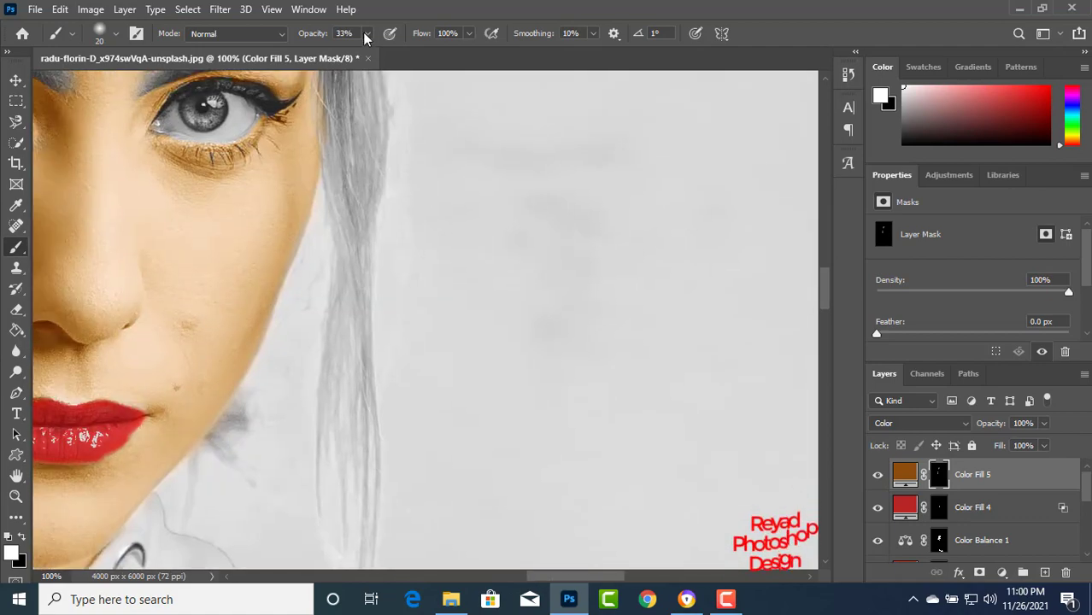
left_click(367, 34)
left_click_drag(392, 394, 382, 201)
mouse_move(347, 369)
left_mouse_down()
mouse_move(364, 214)
mouse_move(360, 365)
mouse_move(334, 318)
left_mouse_up()
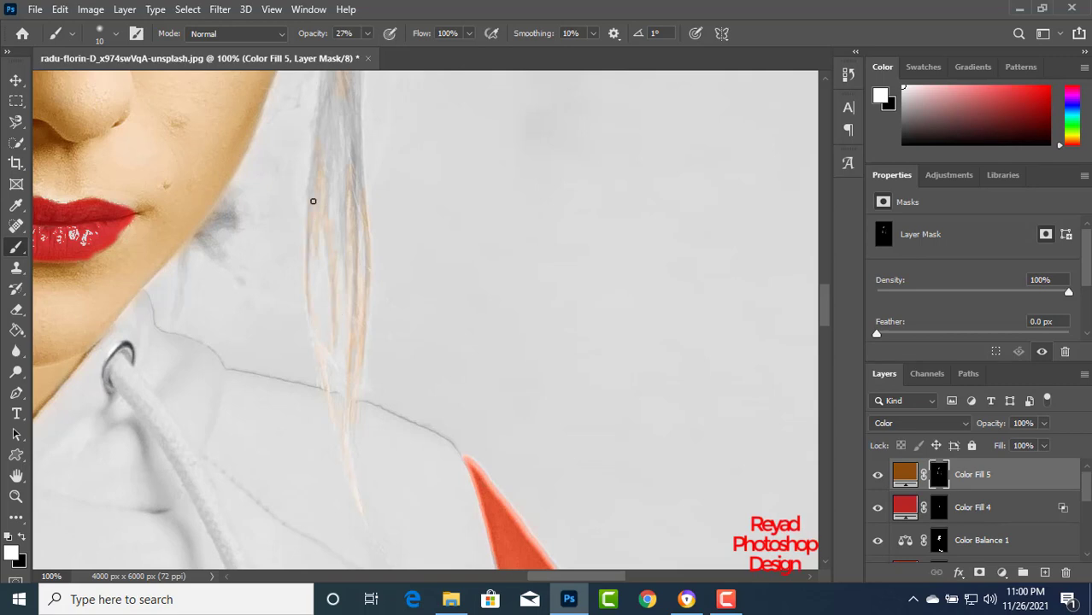
left_click_drag(313, 200, 398, 407)
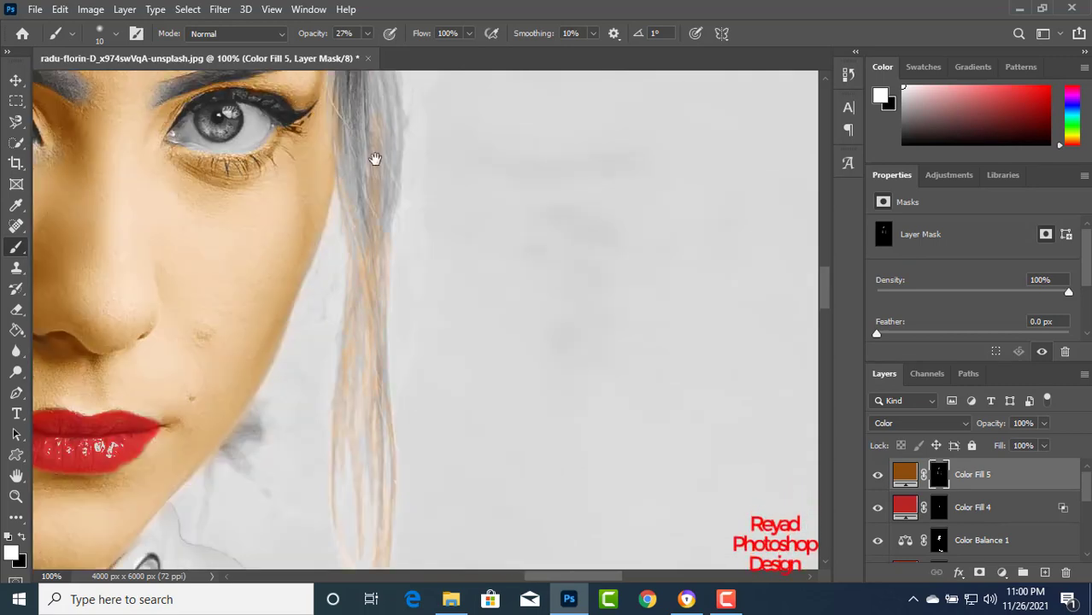
left_click_drag(374, 159, 375, 379)
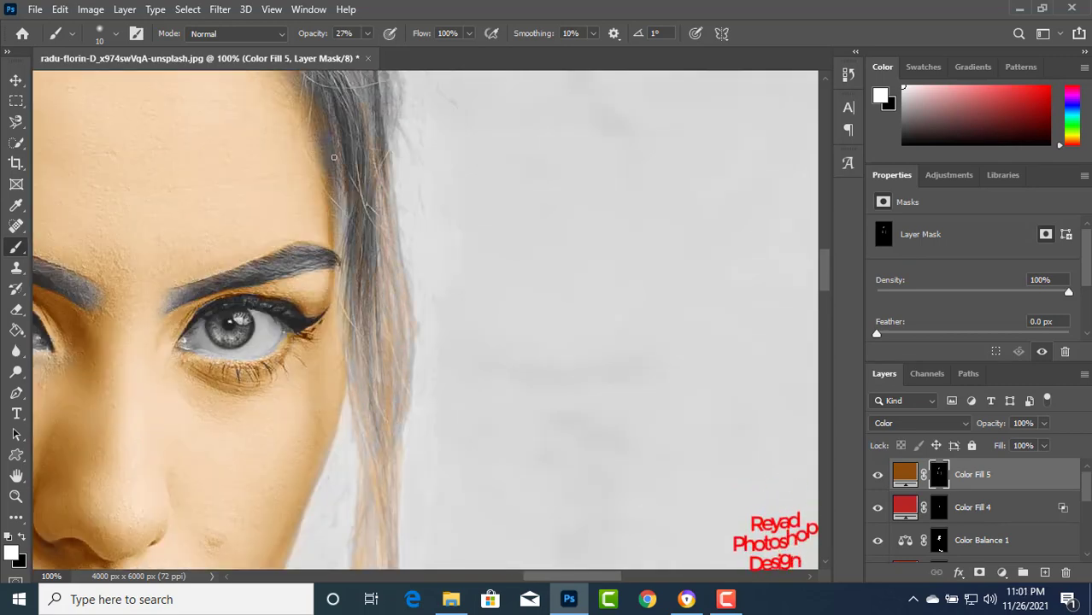
Raise the brush opacity to 37% and paint brown along the front hairline on both sides of the forehead.
left_click_drag(357, 160, 497, 488)
key("3")
key("7")
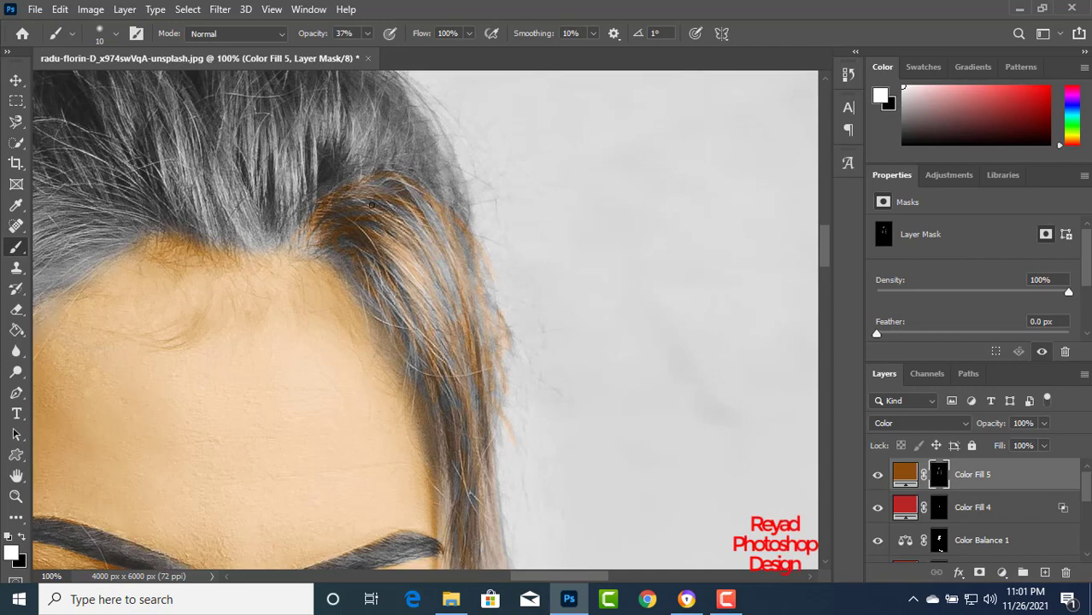
key("ctrl+minus")
key("ctrl+minus")
key("ctrl+minus")
key("ctrl+plus")
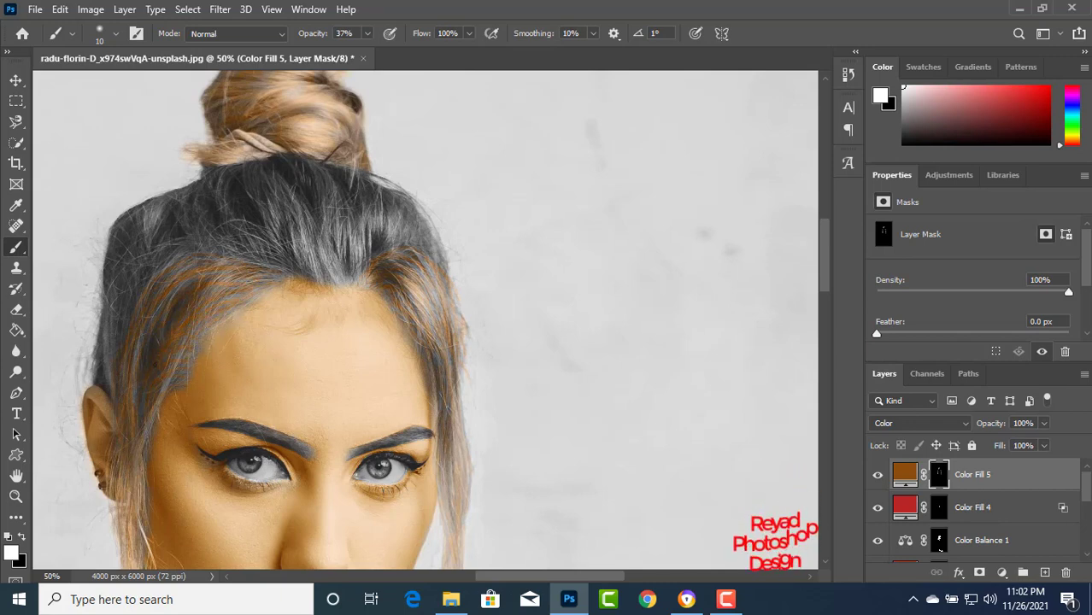
Paint the long strand over the white shoulder and its fanned tips on the orange sleeve panel.
scroll(142, 538, "down", 10)
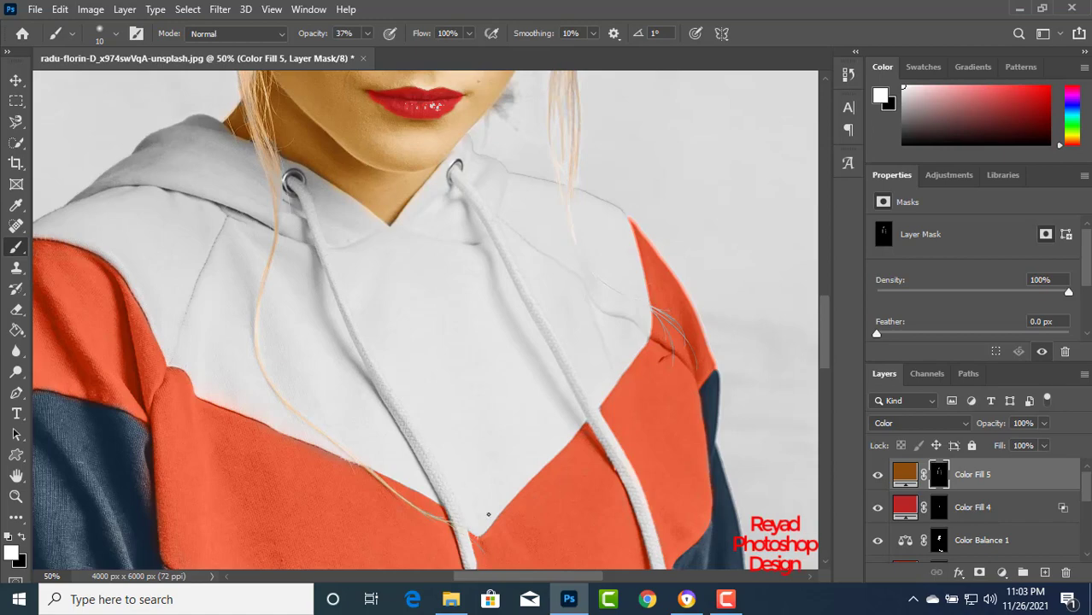
scroll(488, 515, "up", 3)
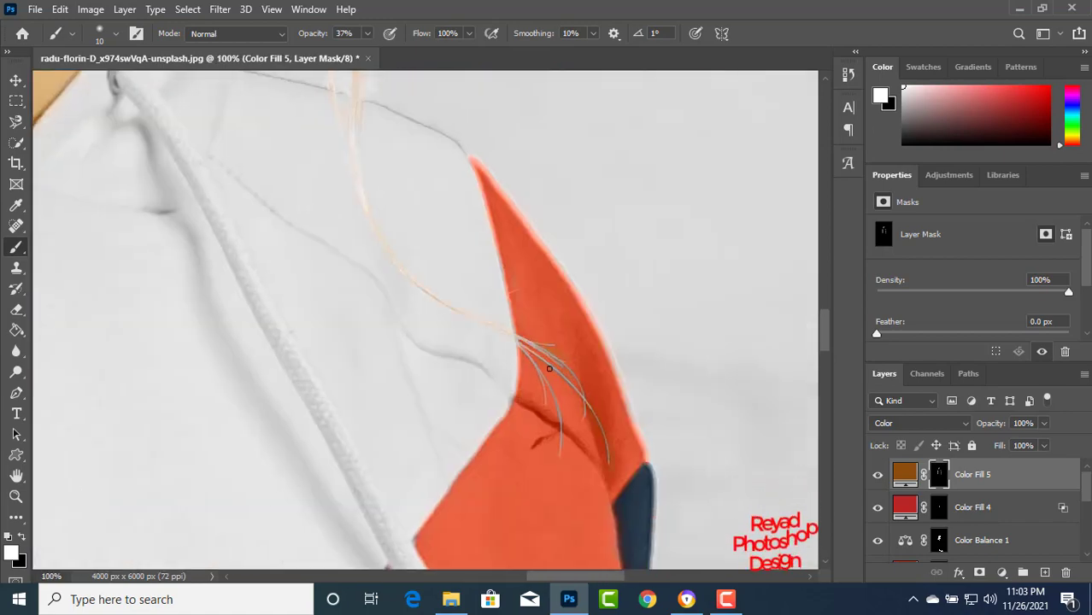
scroll(427, 300, "down", 5)
scroll(427, 300, "up", 3)
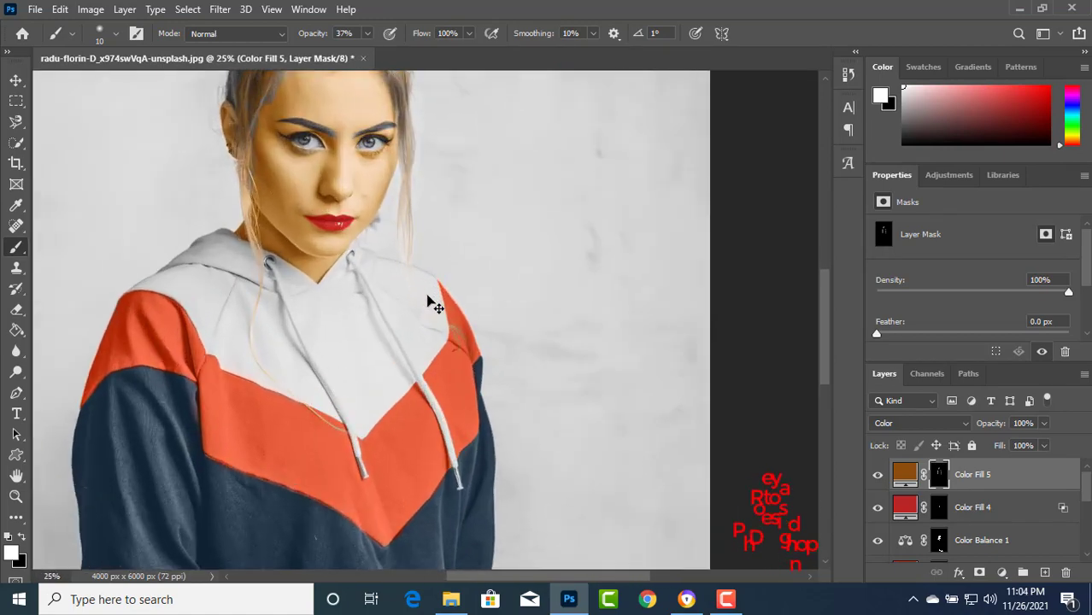
scroll(427, 301, "up", 2)
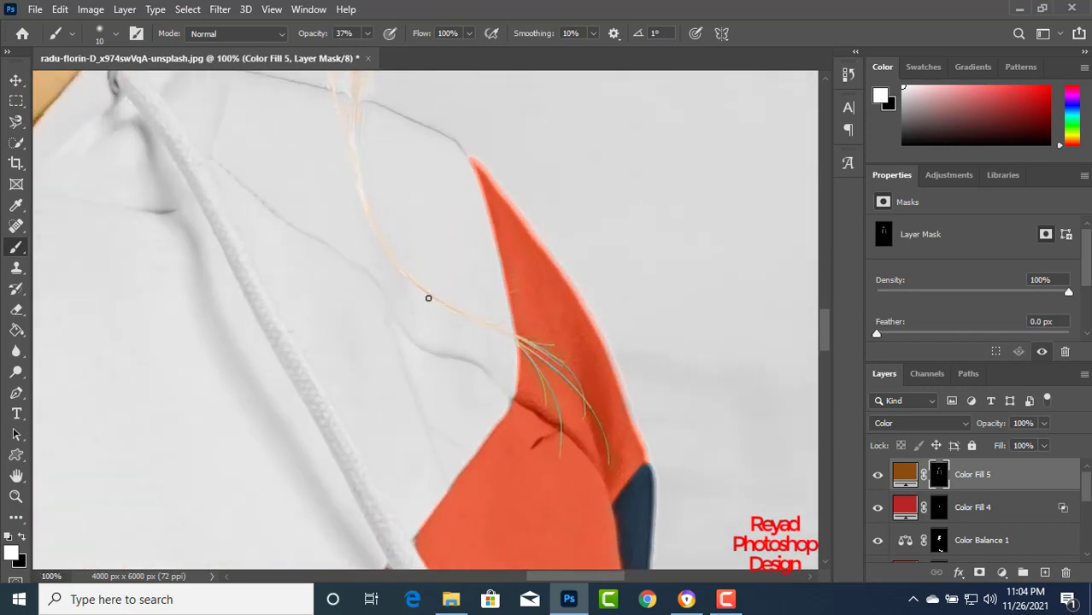
left_click_drag(429, 297, 466, 444)
left_click_drag(342, 192, 490, 364)
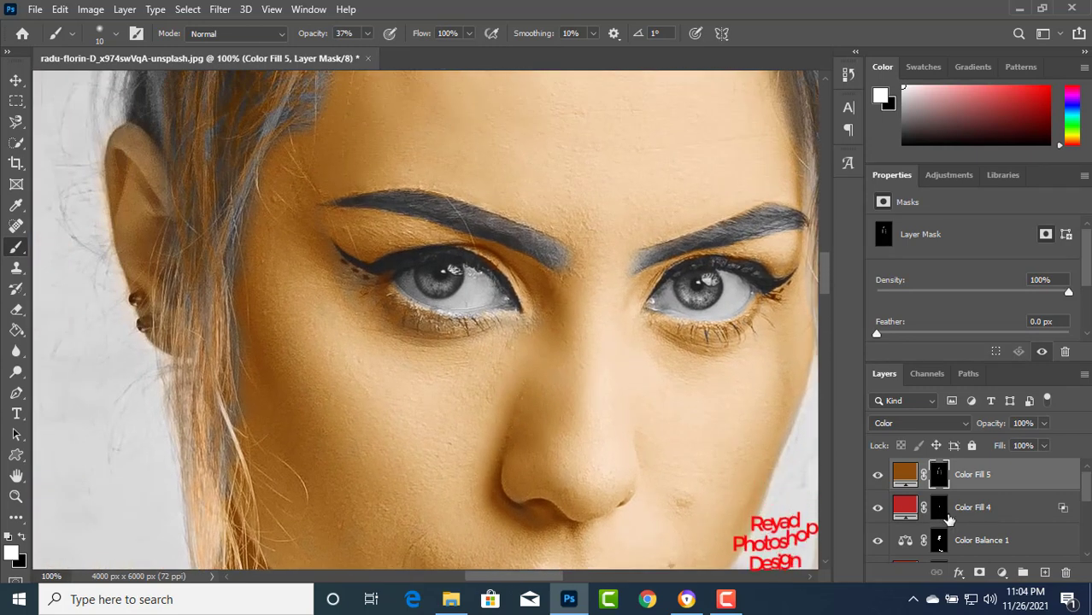
Add a Levels adjustment layer above the brown hair fill and set its midtone input to 0.61.
left_click(1001, 572)
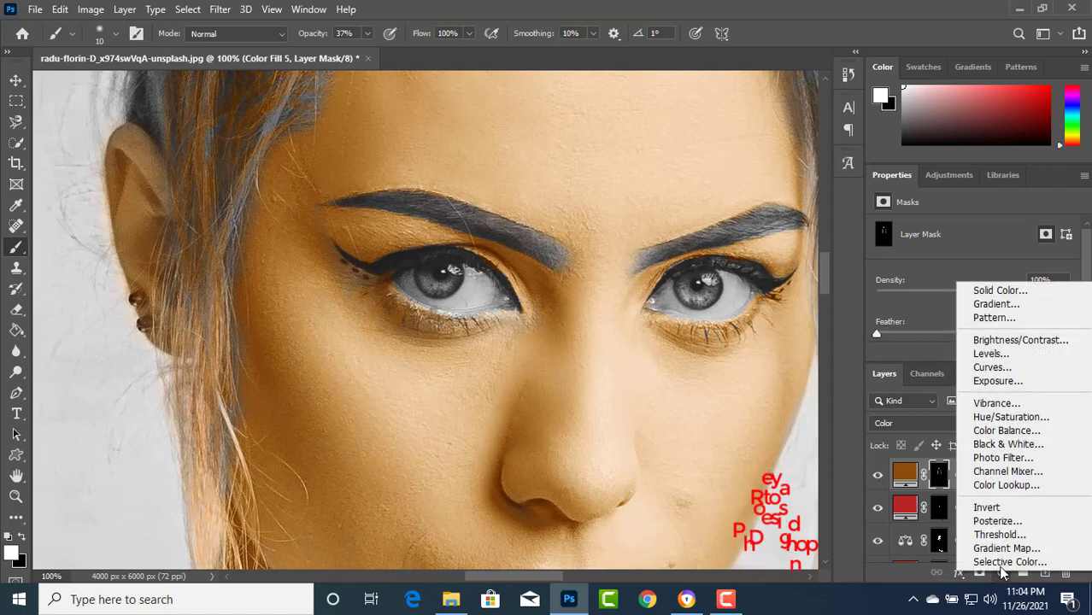
left_click(992, 354)
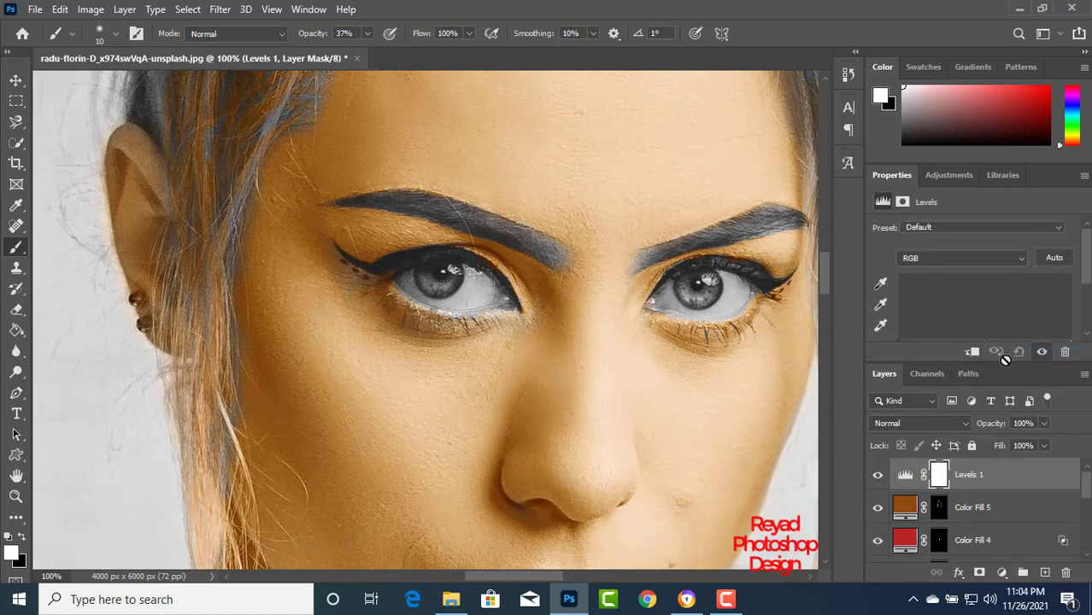
scroll(972, 323, "down", 2)
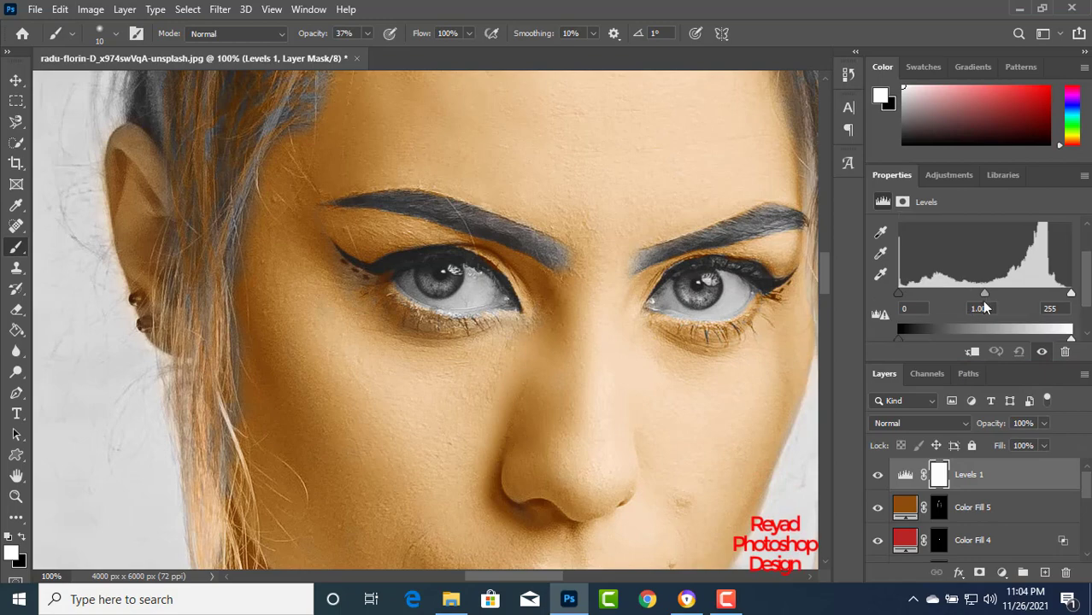
mouse_move(993, 293)
left_mouse_down()
mouse_move(1013, 294)
mouse_move(1000, 298)
left_mouse_up()
Examine the darkened colors across the whole portrait at several magnifications.
key("ctrl+minus")
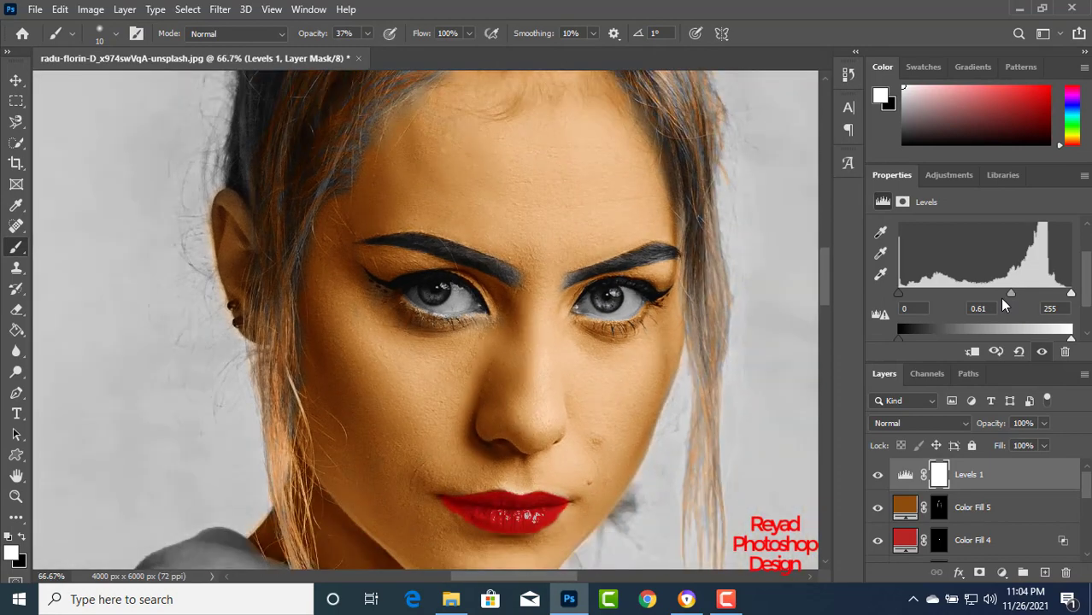
key("ctrl+minus")
key("ctrl+minus")
key("ctrl+minus")
key("ctrl+minus")
key("ctrl+minus")
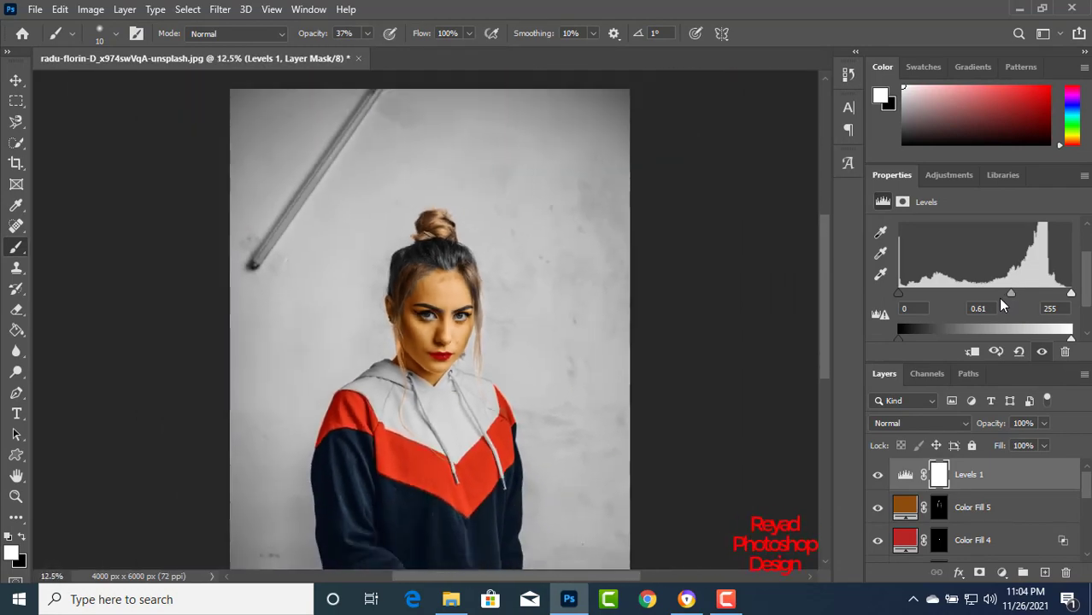
key("ctrl+minus")
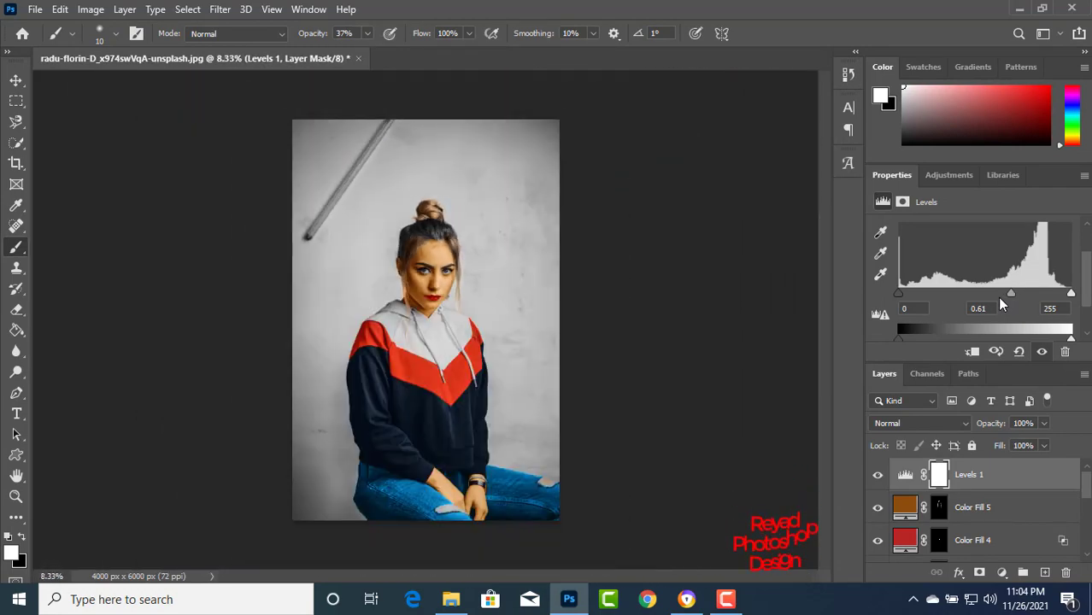
key("ctrl+plus")
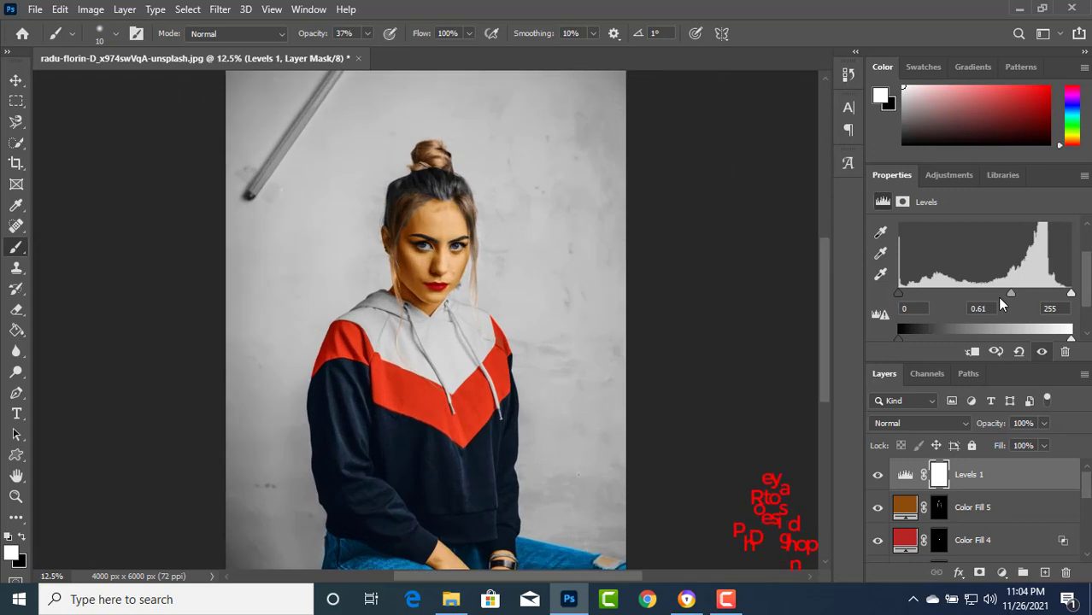
scroll(629, 364, "down", 1)
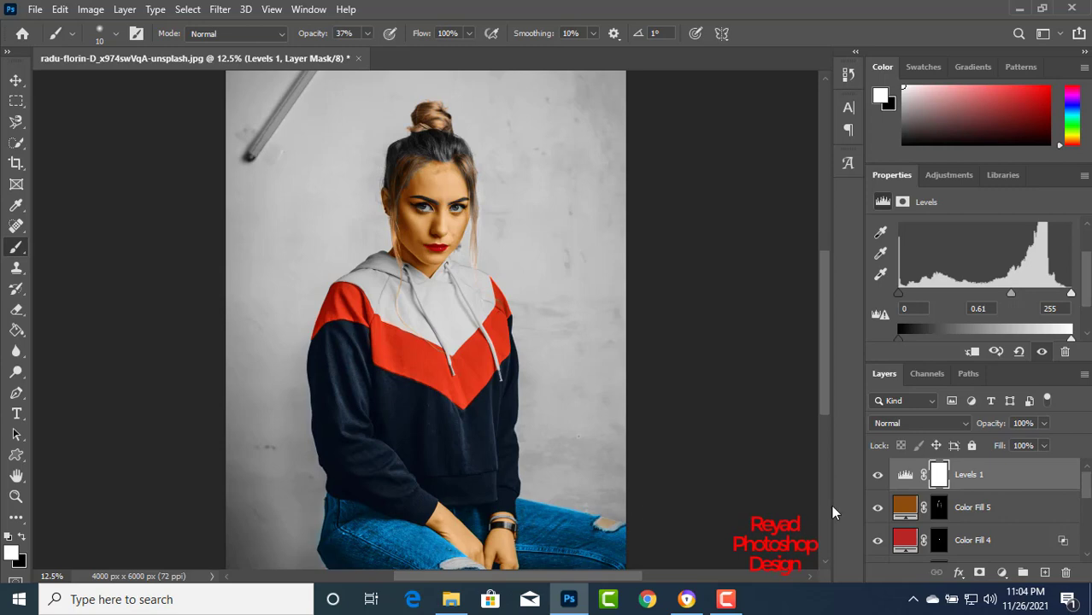
Raise the black output level of the Levels adjustment to lift the shadows.
left_click(1002, 572)
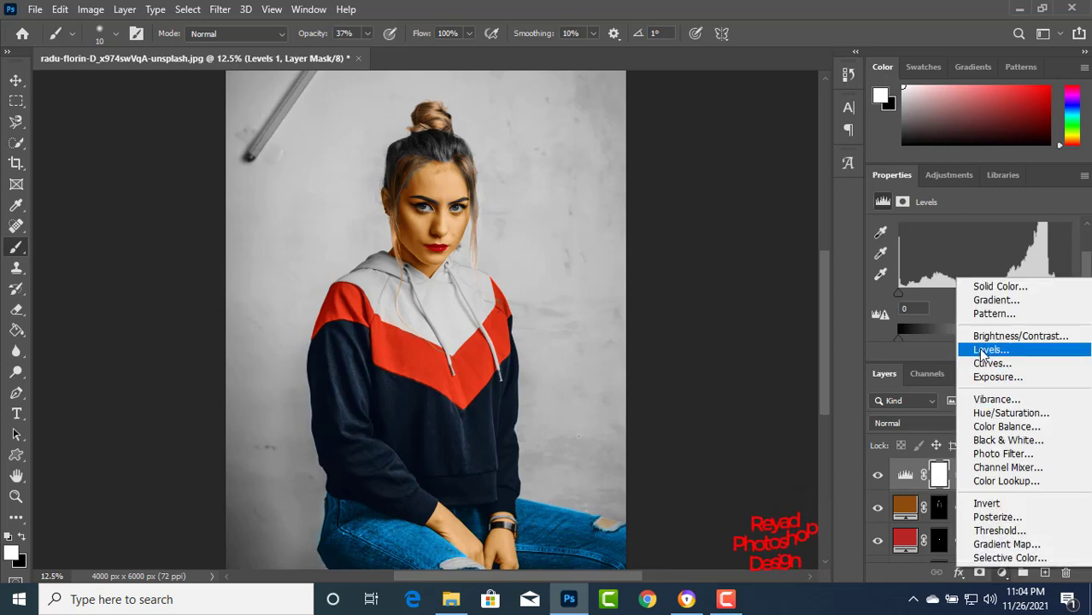
left_click(868, 359)
scroll(994, 328, "down", 1)
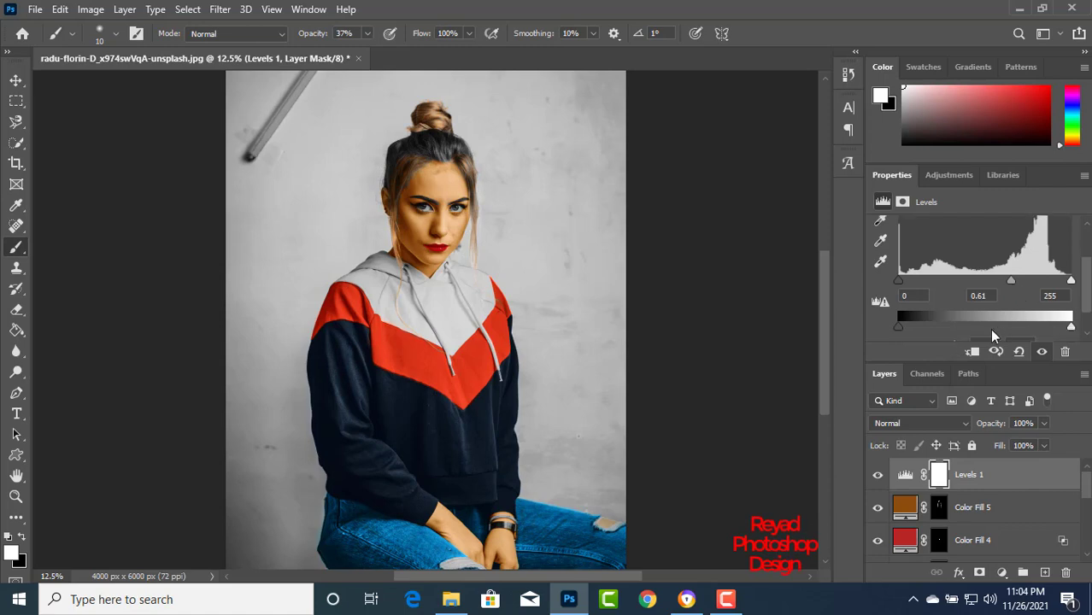
left_click_drag(899, 324, 929, 334)
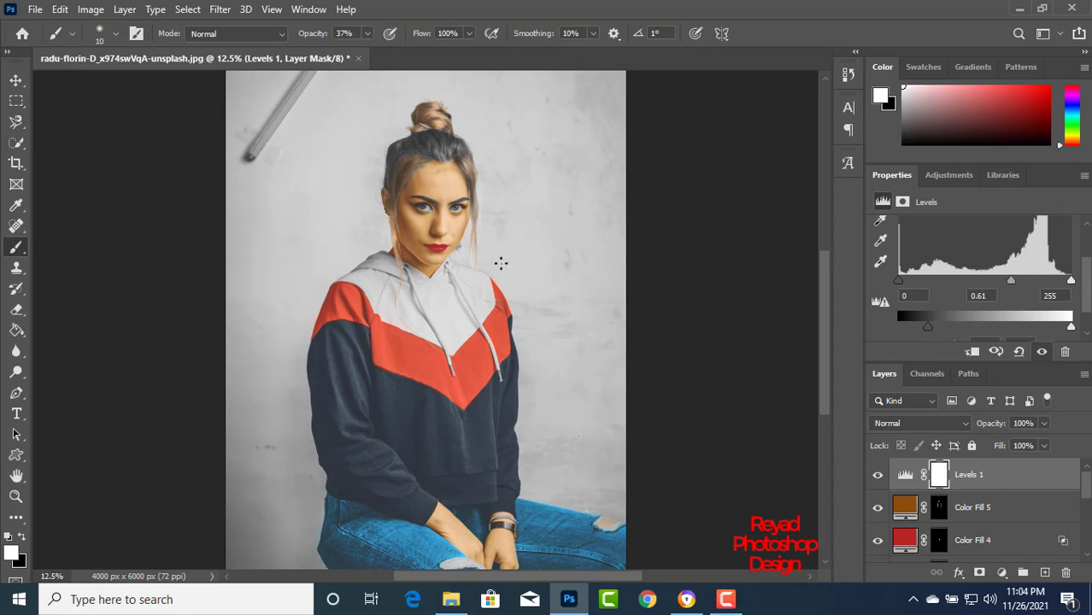
Add a Brightness/Contrast adjustment layer above Levels 1 with brightness -11 and contrast 8.
scroll(686, 373, "down", 2)
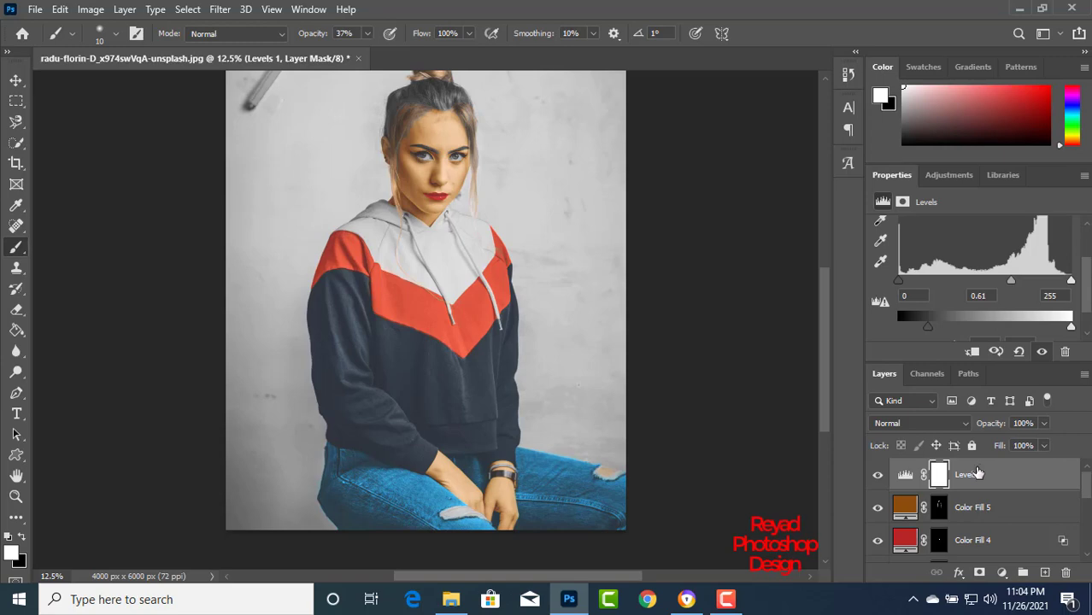
left_click(1001, 572)
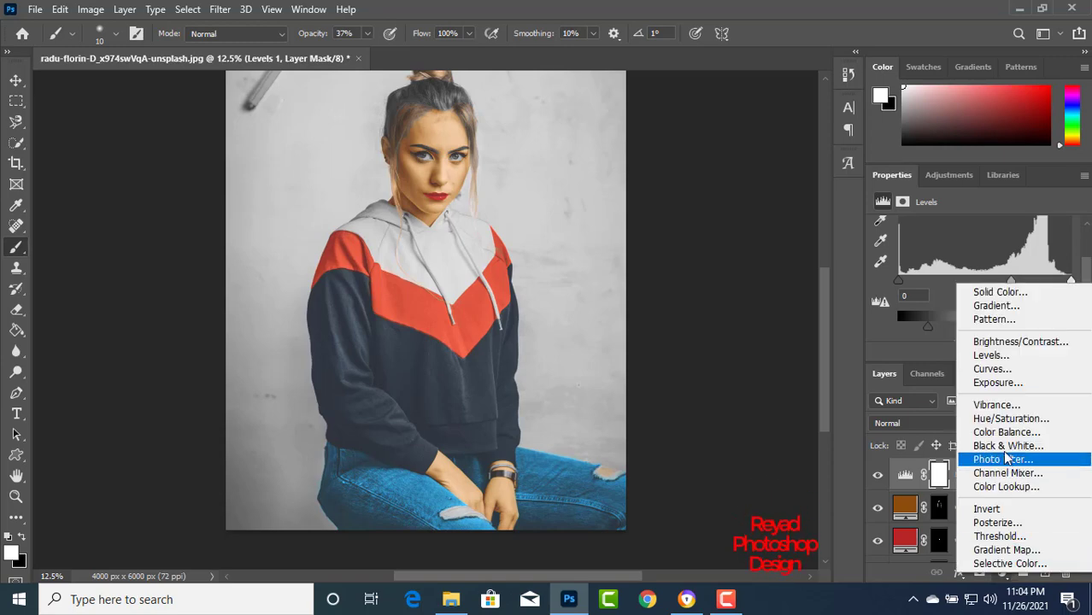
left_click(1009, 341)
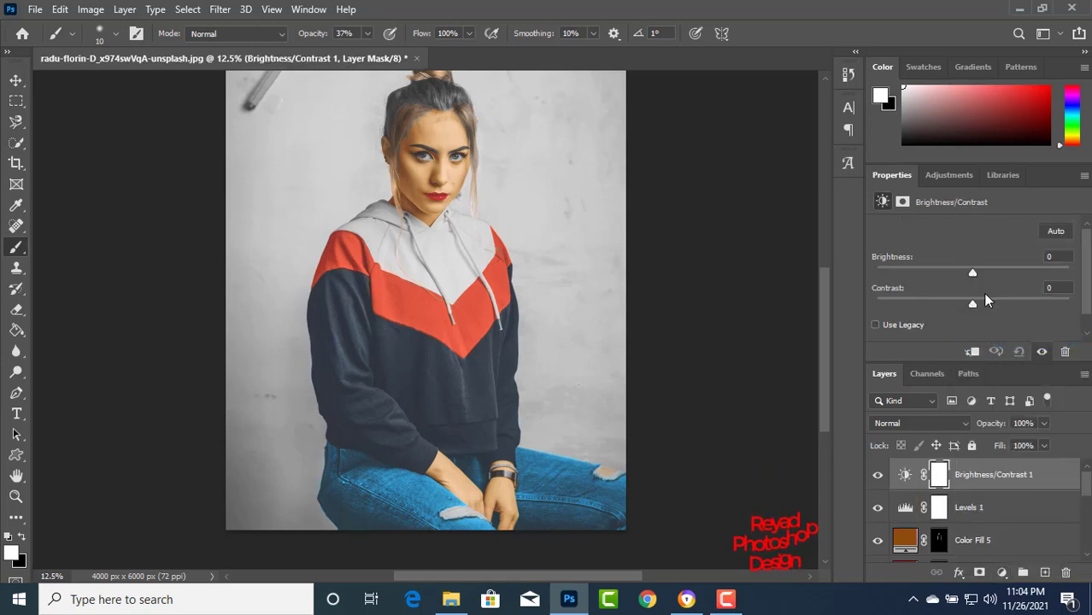
left_click_drag(972, 272, 981, 306)
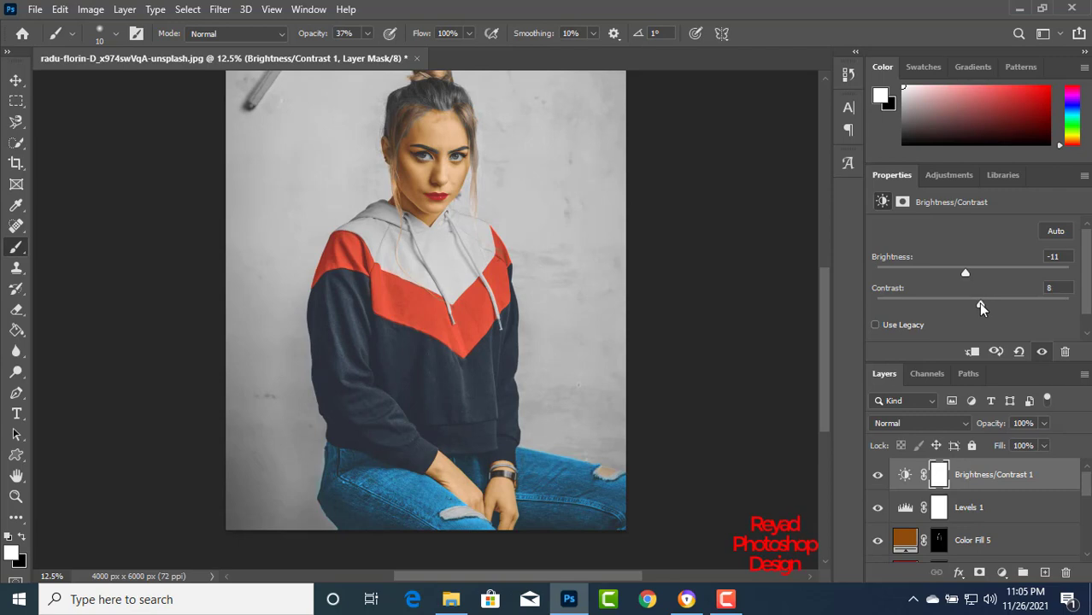
Merge all layers from Brightness/Contrast 1 down to Background copy into one layer, leaving the original Background separate.
scroll(981, 461, "down", 1)
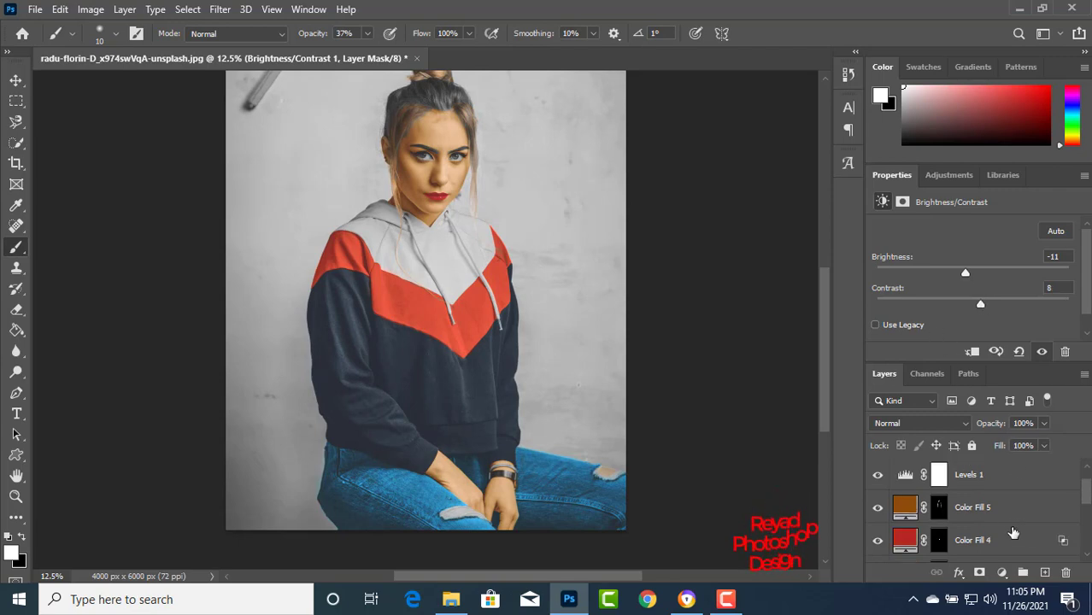
scroll(1013, 501, "up", 1)
left_click(1021, 484)
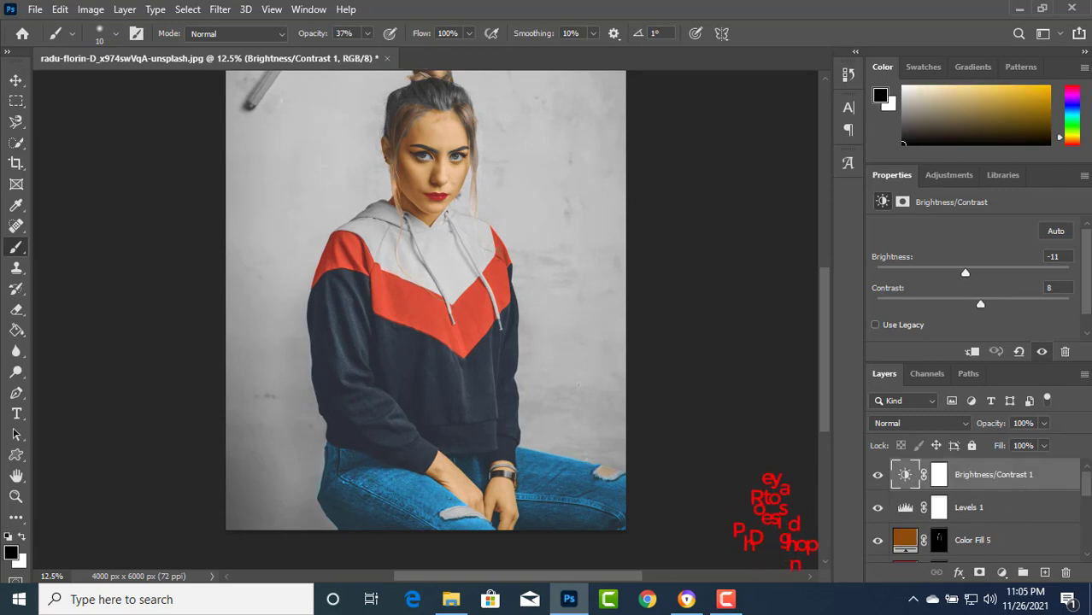
left_click_drag(1089, 487, 1088, 550)
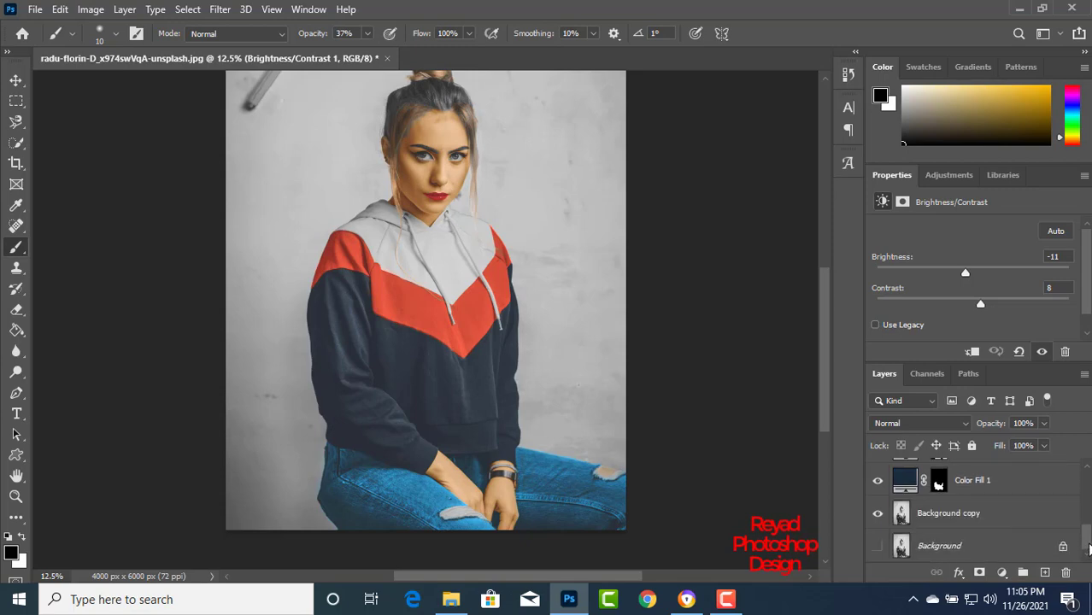
left_click(1018, 518, "shift")
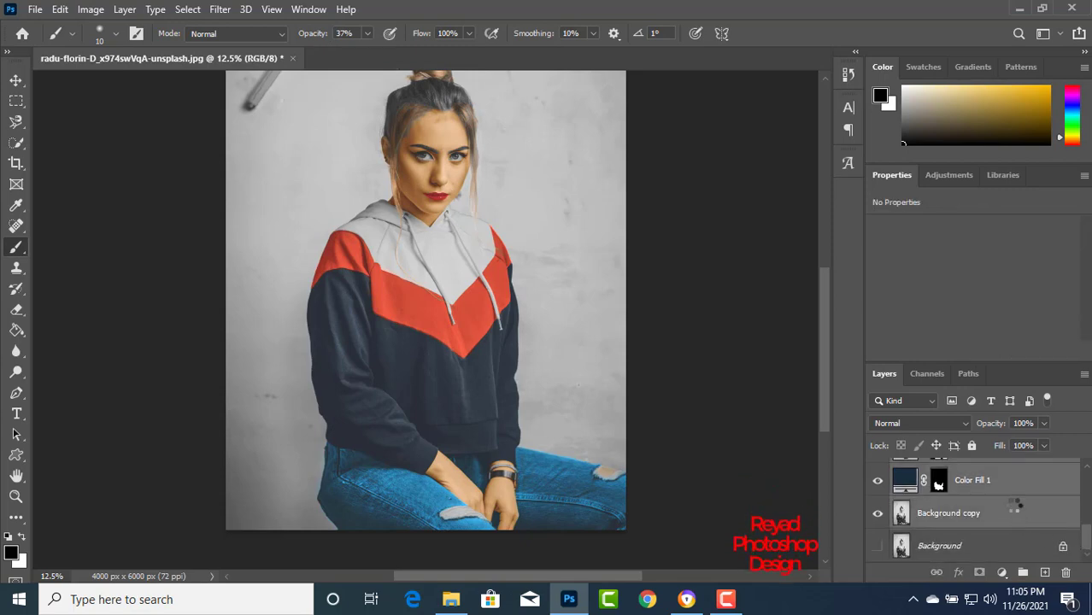
key("Delete")
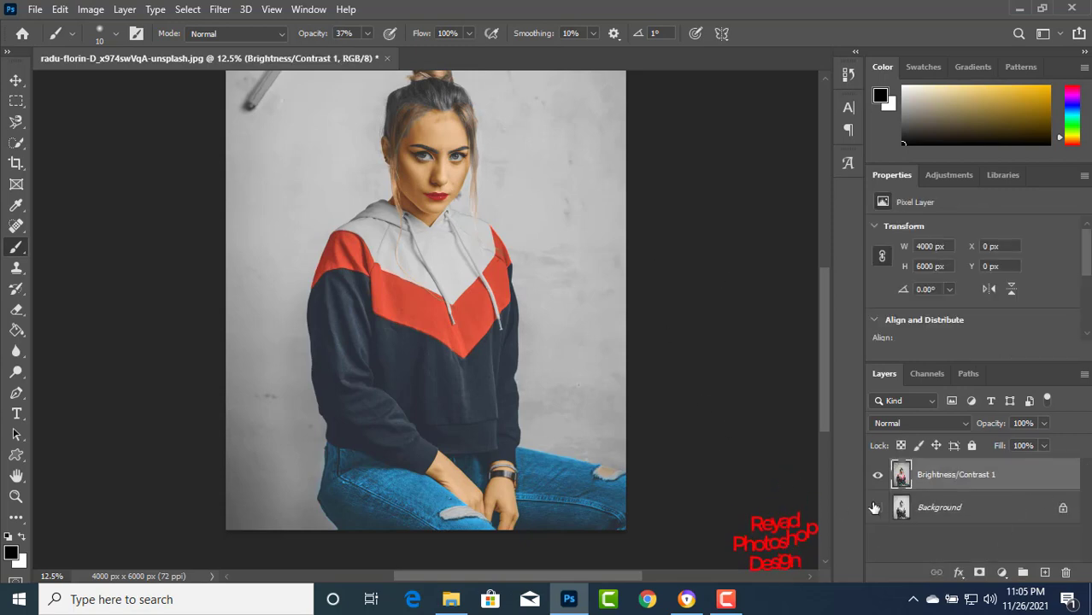
Compare the merged color version with the black-and-white Background by repeatedly hiding and showing the merged layer.
left_click(877, 475)
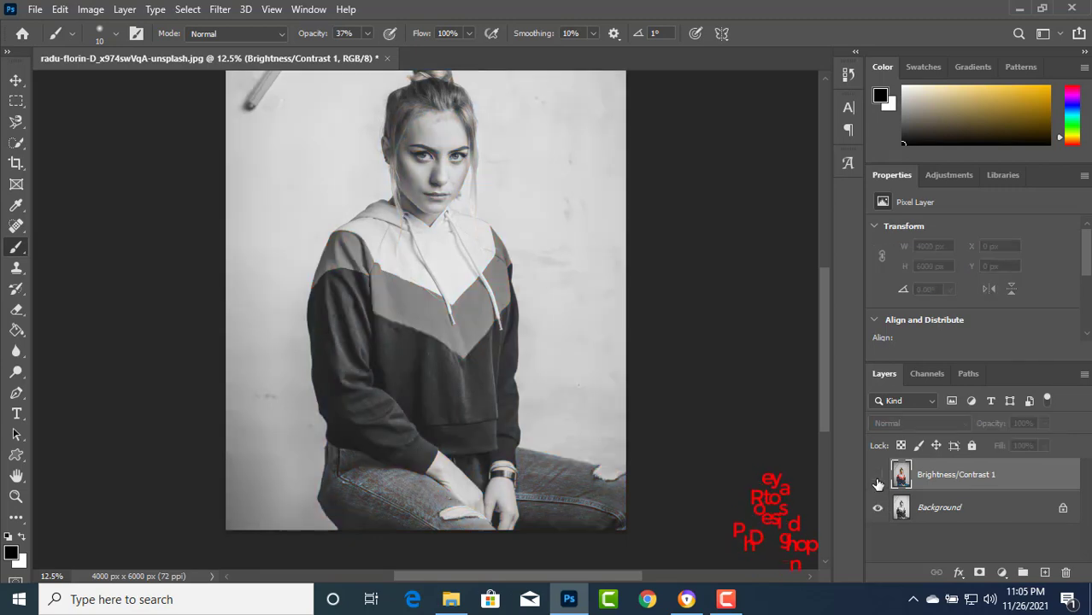
left_click(878, 475)
left_click(878, 475)
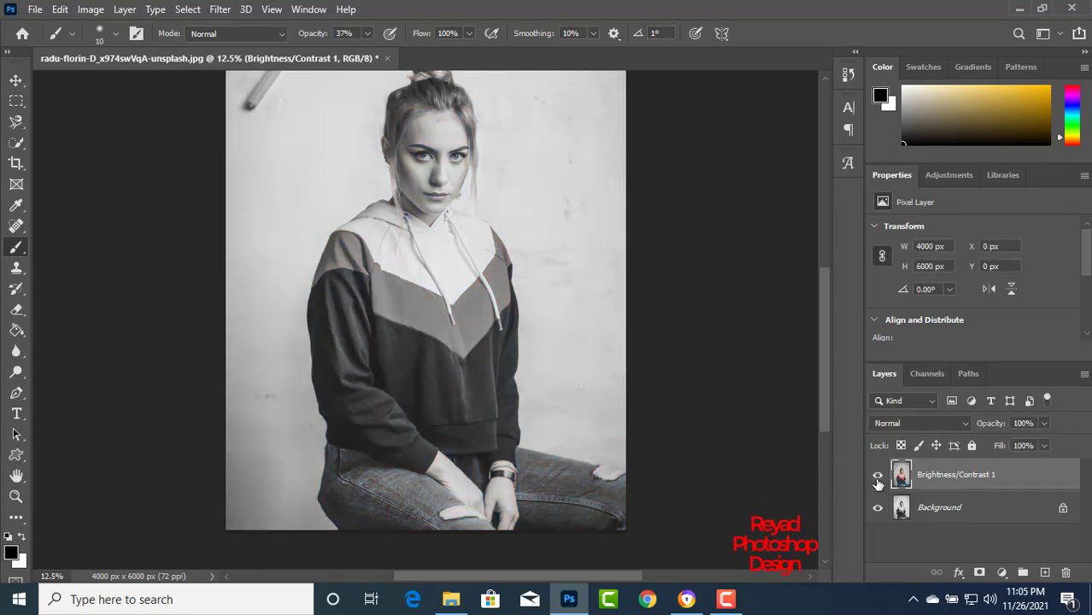
left_click(877, 475)
left_click(878, 475)
left_click(877, 478)
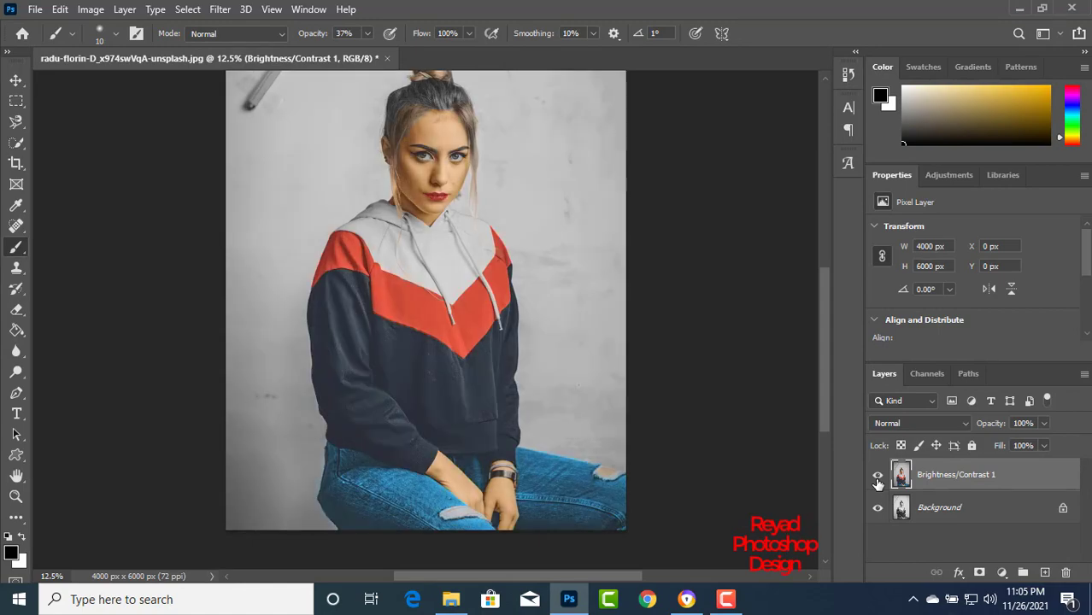
left_click(878, 478)
left_click(878, 478)
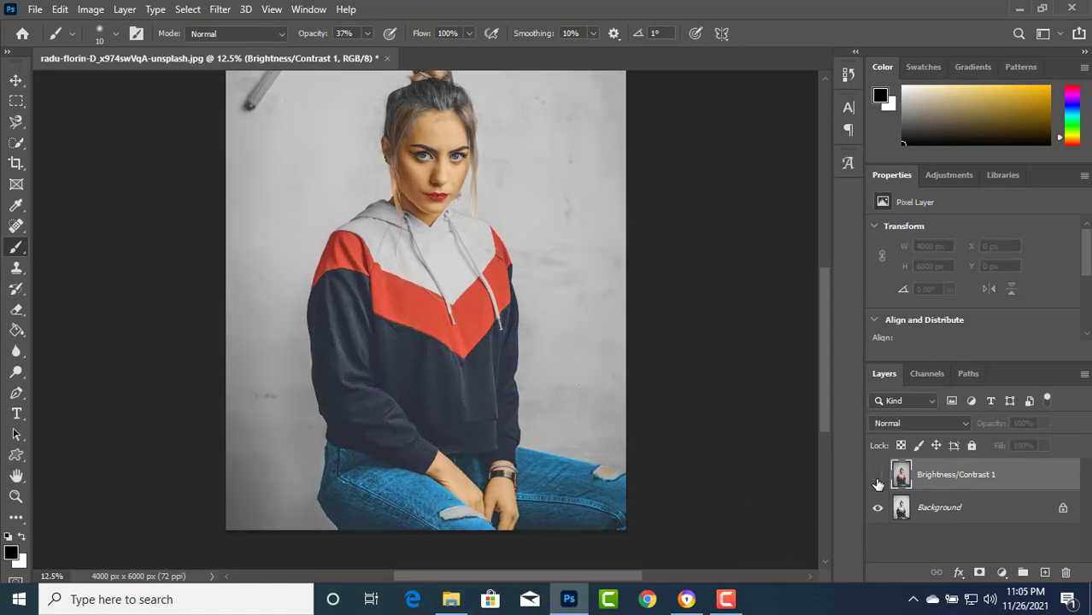